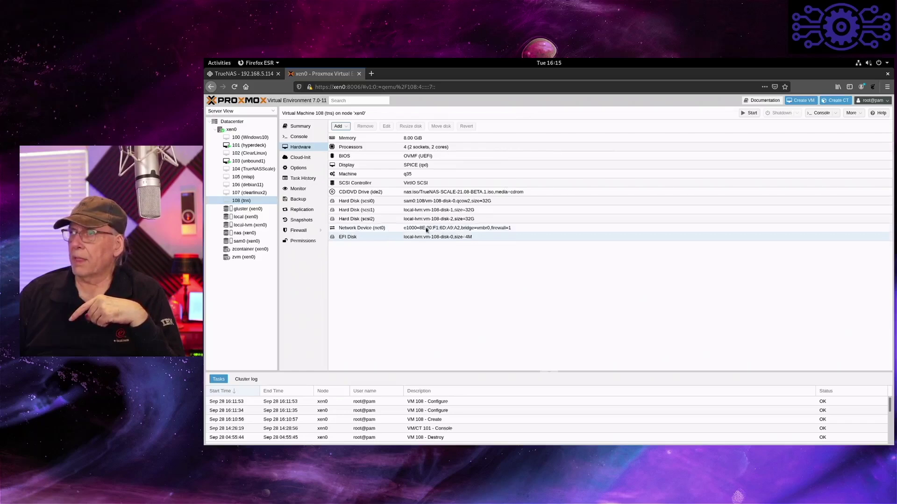
# - Start VM 108 (tns) in Proxmox and open its SPICE console in Remote Viewer
pyautogui.click(744, 115)
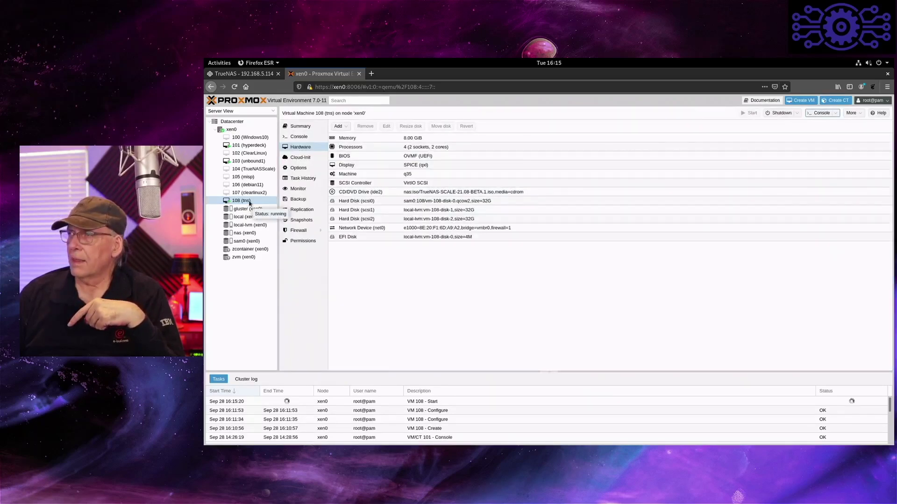
pyautogui.click(830, 116)
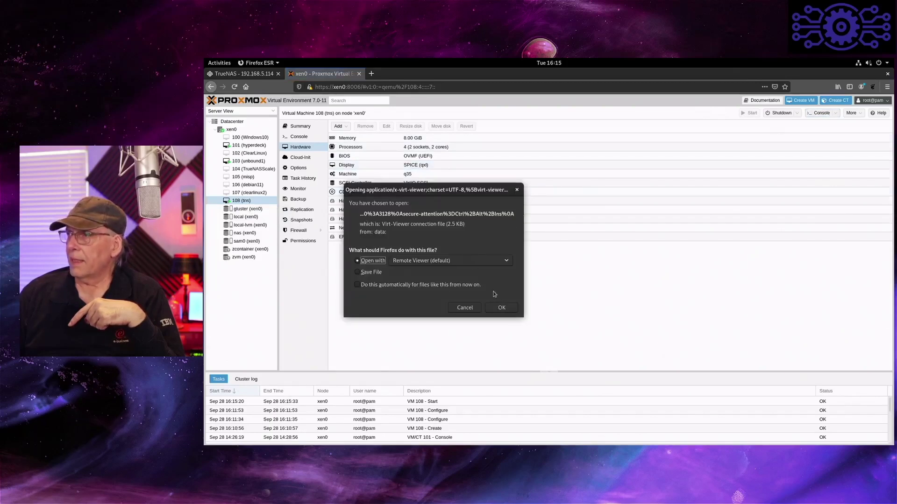
pyautogui.click(502, 307)
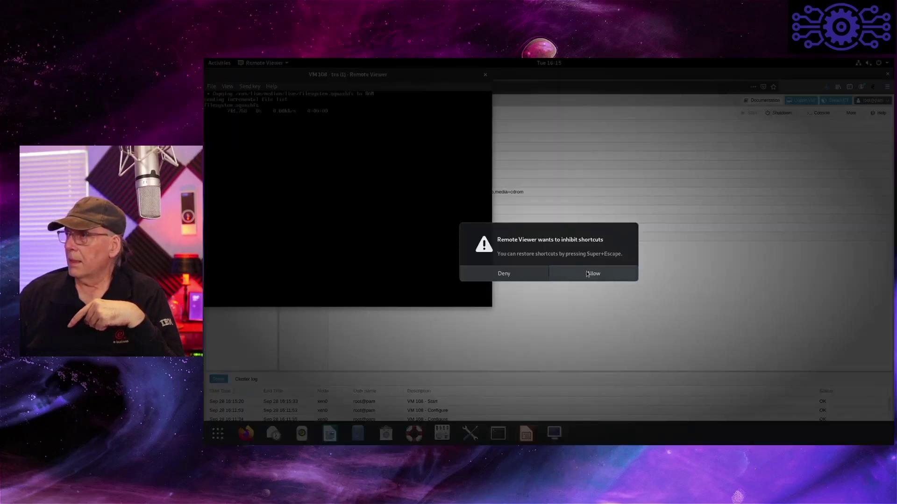
# - Allow the VM console to capture shortcuts and enlarge the Remote Viewer window
pyautogui.click(590, 274)
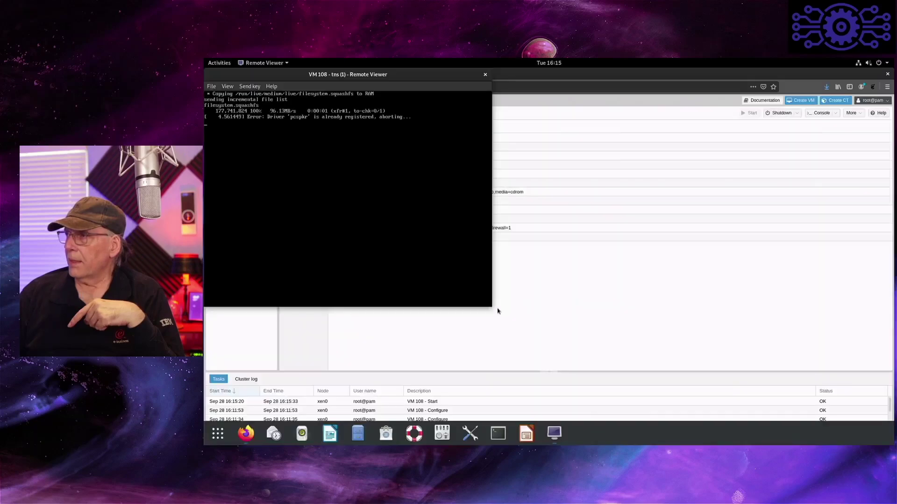
pyautogui.moveTo(491, 307); pyautogui.dragTo(706, 430)
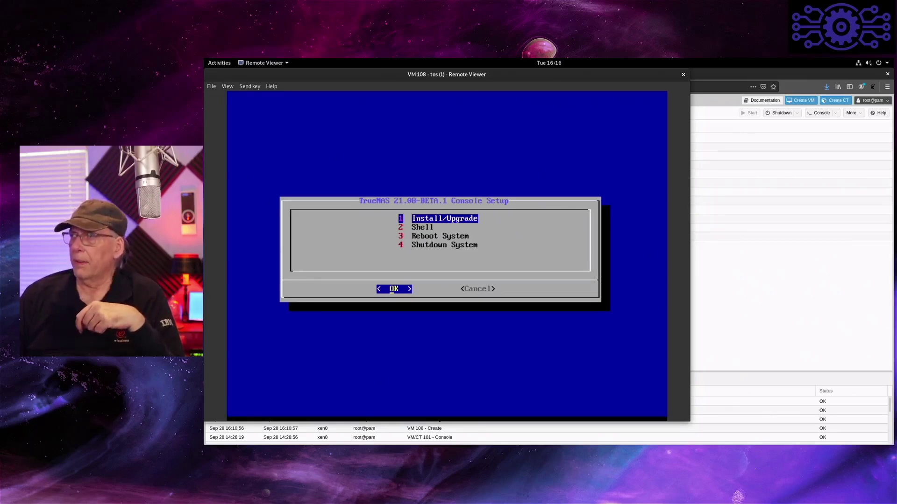
# - Choose Install/Upgrade, select sda as the install drive, and accept the erase warning
pyautogui.press('Return')
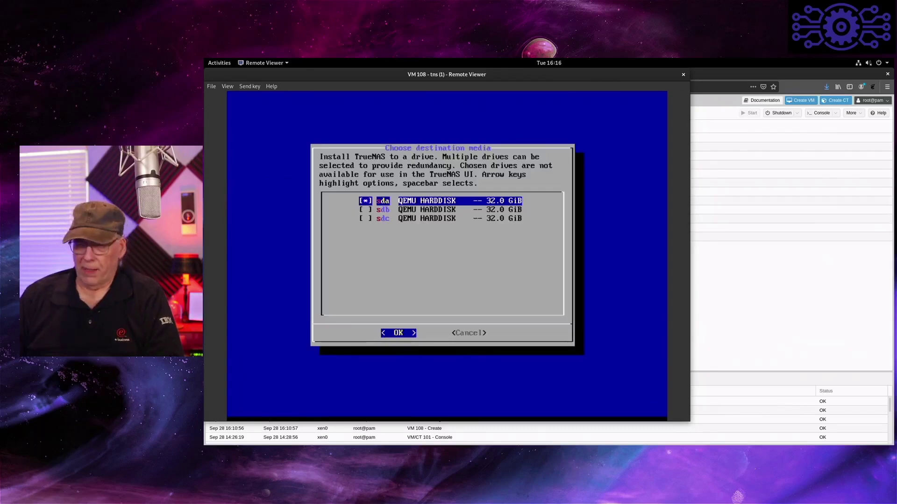
pyautogui.press('space')
pyautogui.press('Tab')
pyautogui.press('Tab')
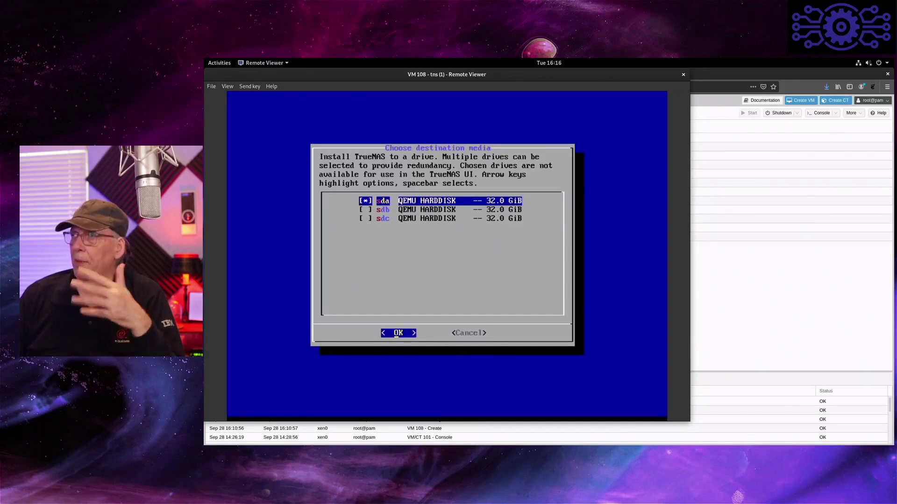
pyautogui.press('Return')
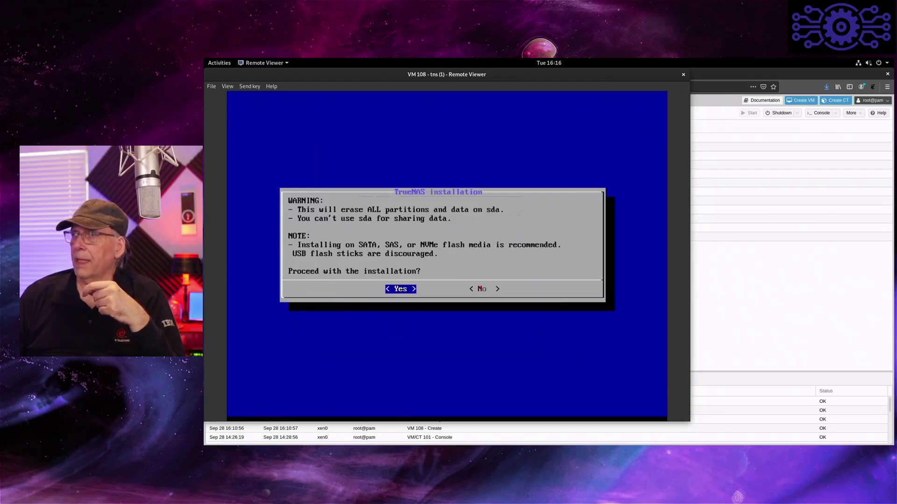
pyautogui.press('Return')
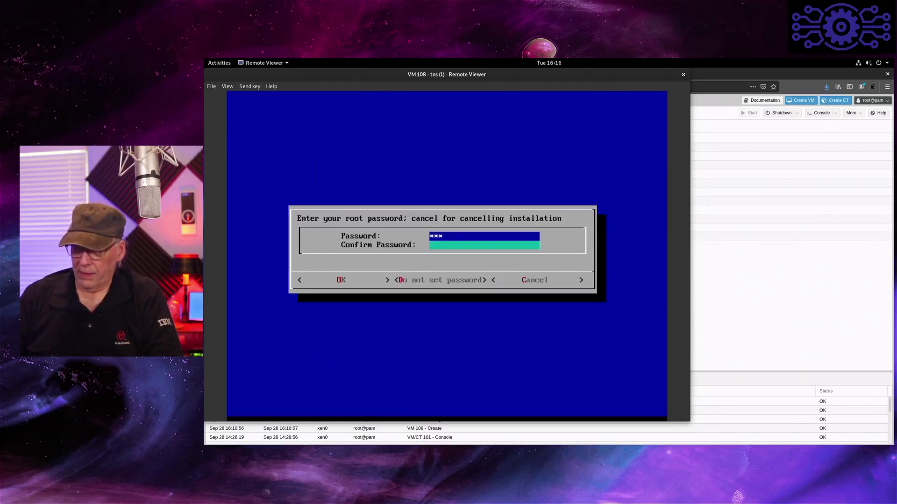
# - Enter and confirm the root password to begin installing TrueNAS on sda
pyautogui.write('***********')
pyautogui.press('Tab')
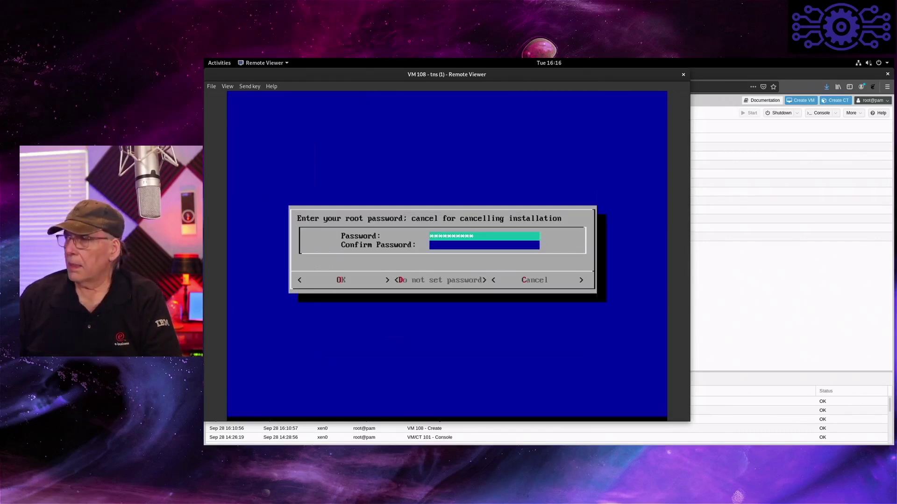
pyautogui.write('********')
pyautogui.press('Tab')
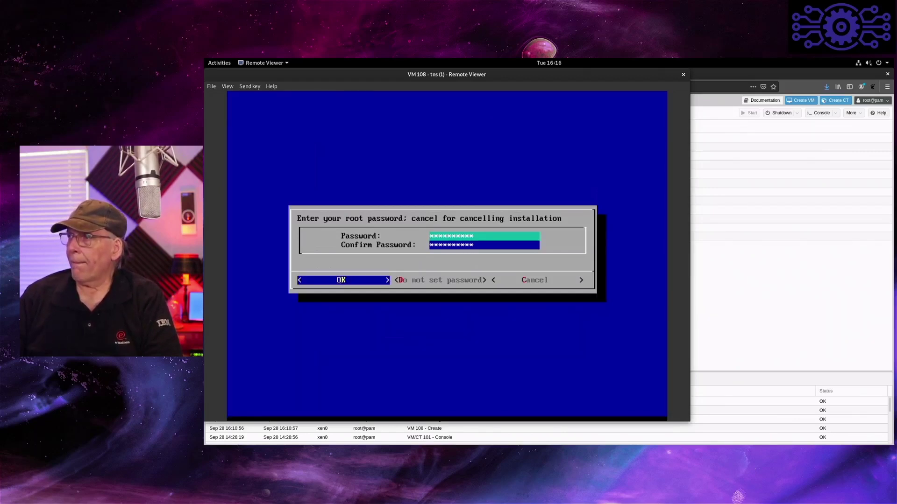
pyautogui.press('Return')
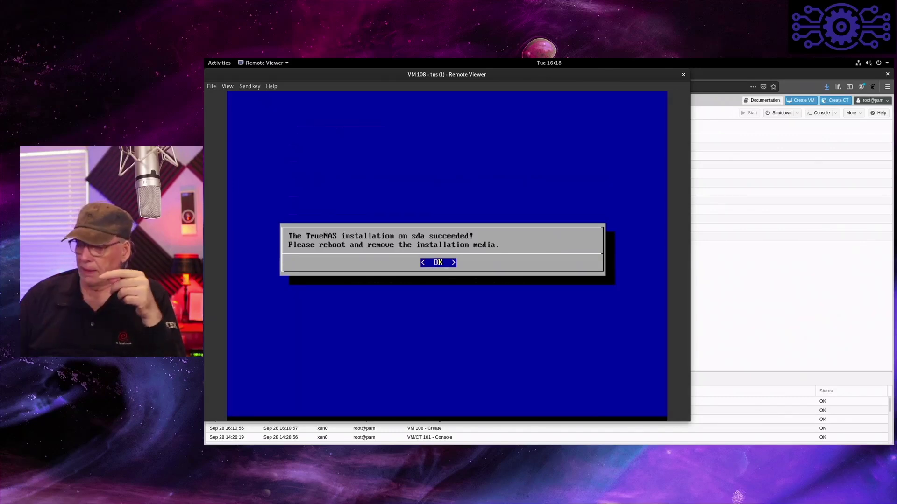
# - Dismiss the installation success message and choose Shutdown System
pyautogui.press('Return')
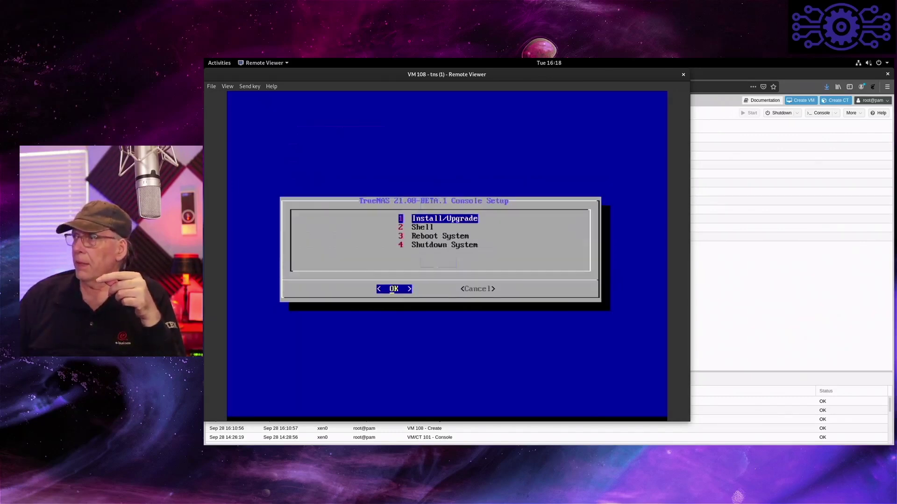
pyautogui.press('Down')
pyautogui.press('Down')
pyautogui.press('Down')
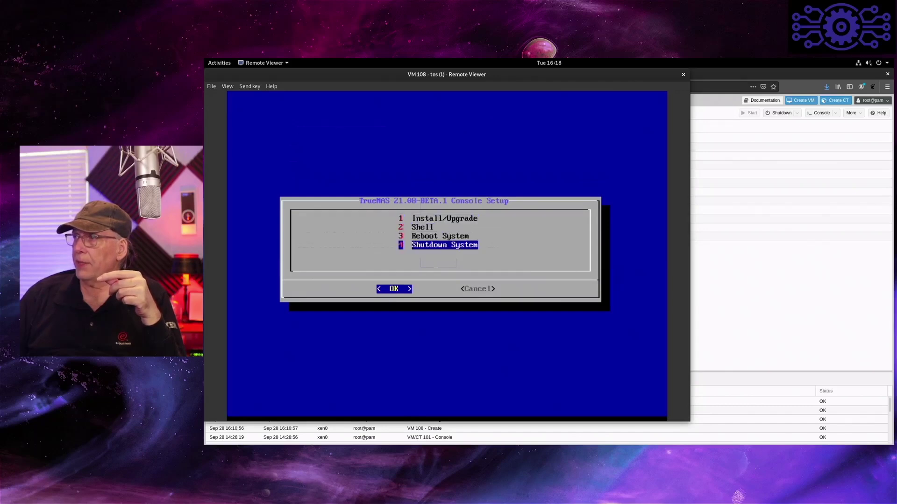
pyautogui.press('Return')
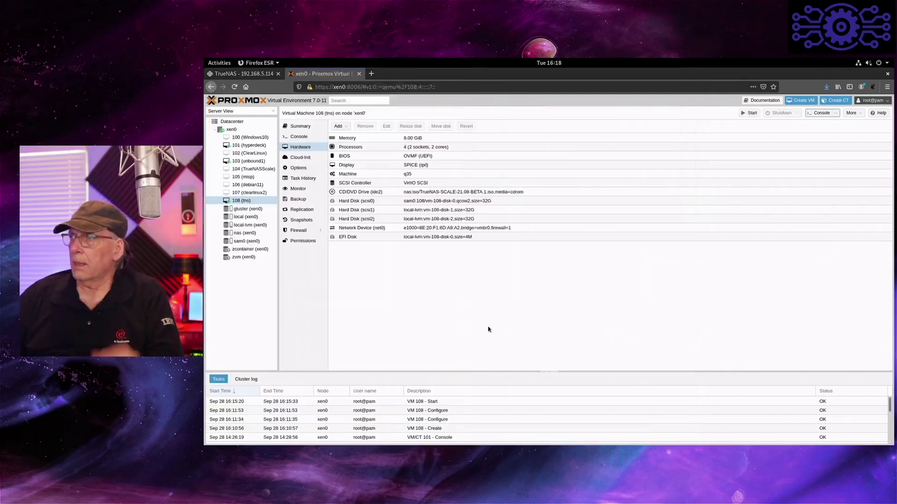
# - Set VM 108's CD/DVD drive to Use physical CD/DVD Drive, removing the TrueNAS ISO
pyautogui.click(435, 191)
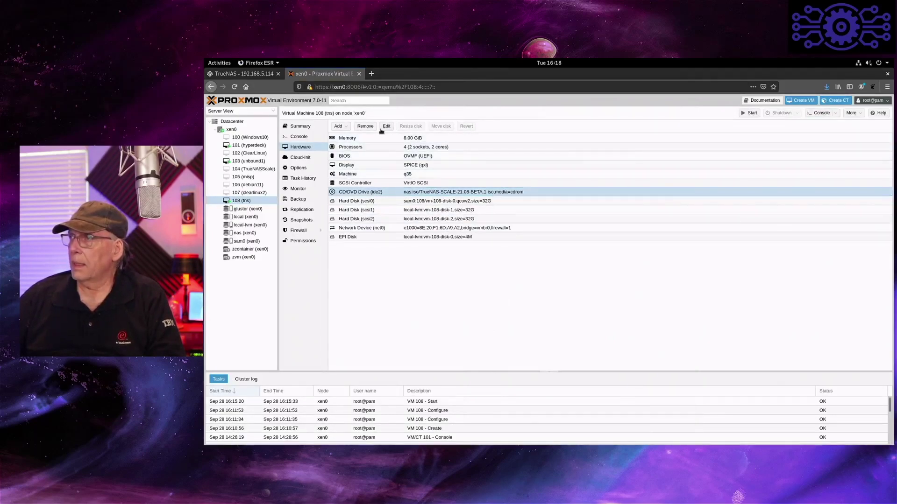
pyautogui.click(388, 128)
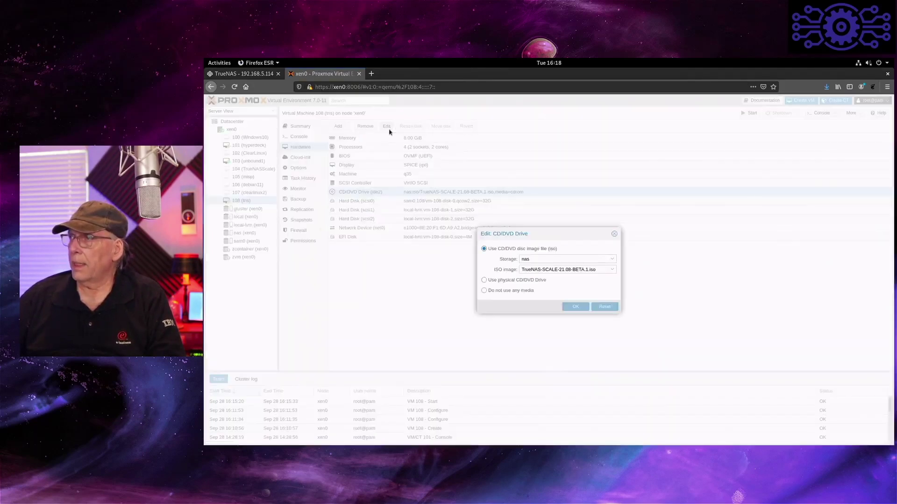
pyautogui.click(493, 281)
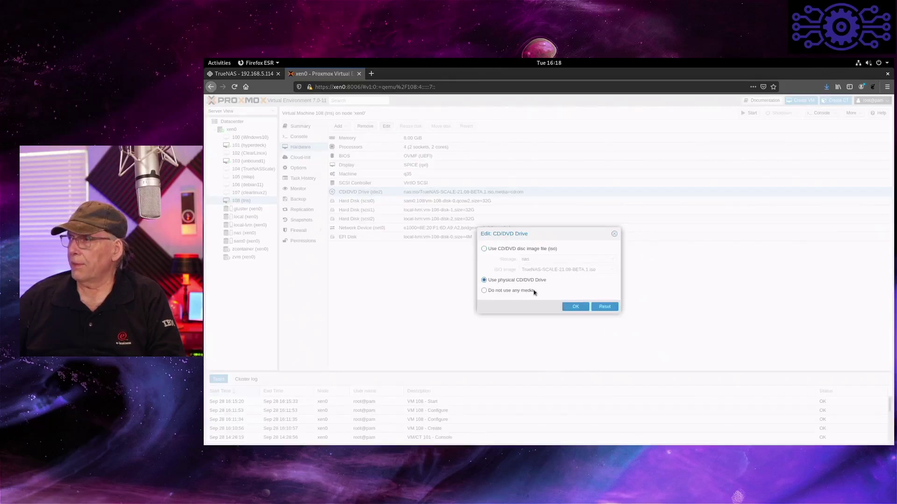
pyautogui.click(579, 307)
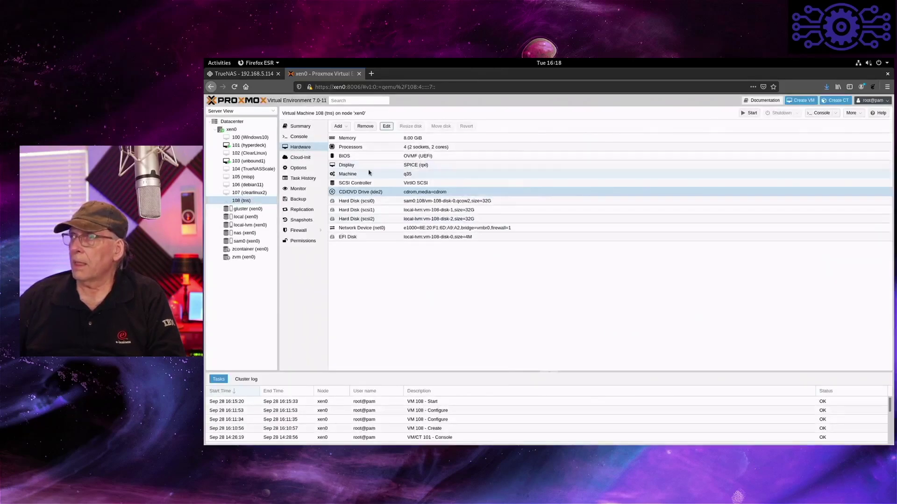
# - Start VM 108 again and open its console in Remote Viewer
pyautogui.click(749, 113)
pyautogui.click(821, 113)
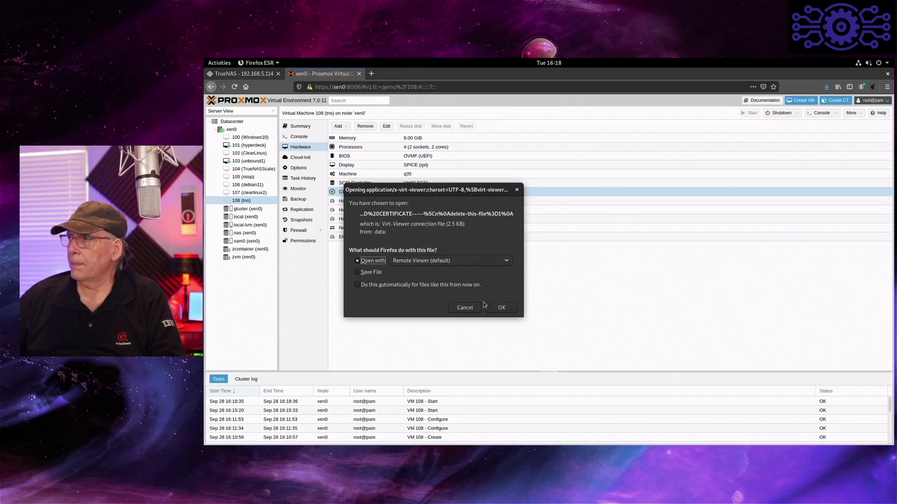
pyautogui.click(498, 308)
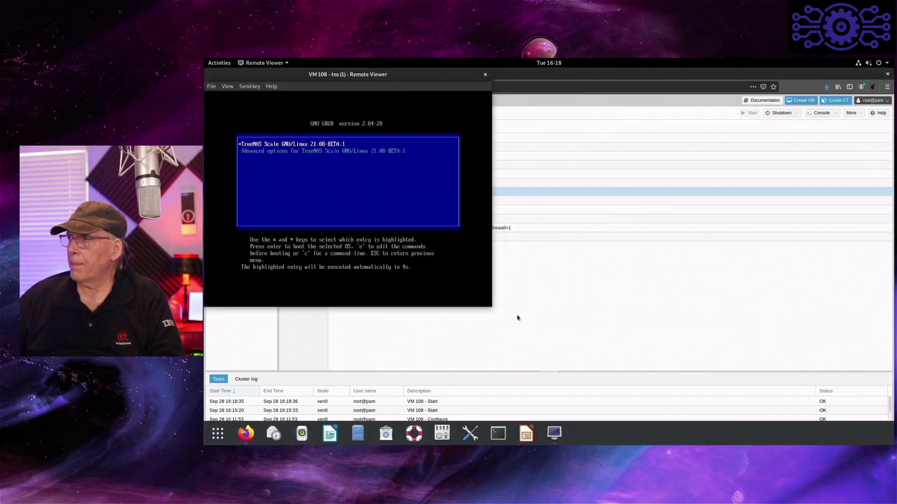
# - Enlarge the console window, let TrueNAS boot from disk, and allow shortcut capture
pyautogui.moveTo(491, 307); pyautogui.dragTo(656, 424)
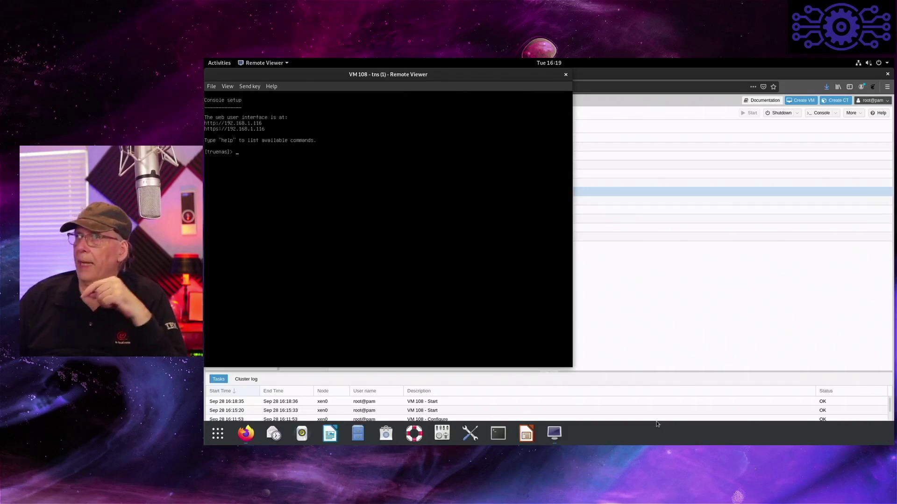
pyautogui.click(442, 206)
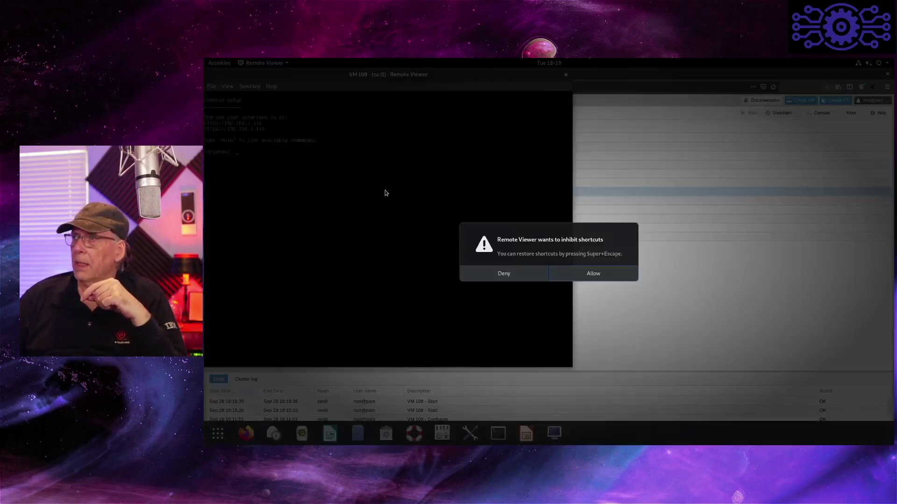
pyautogui.click(571, 274)
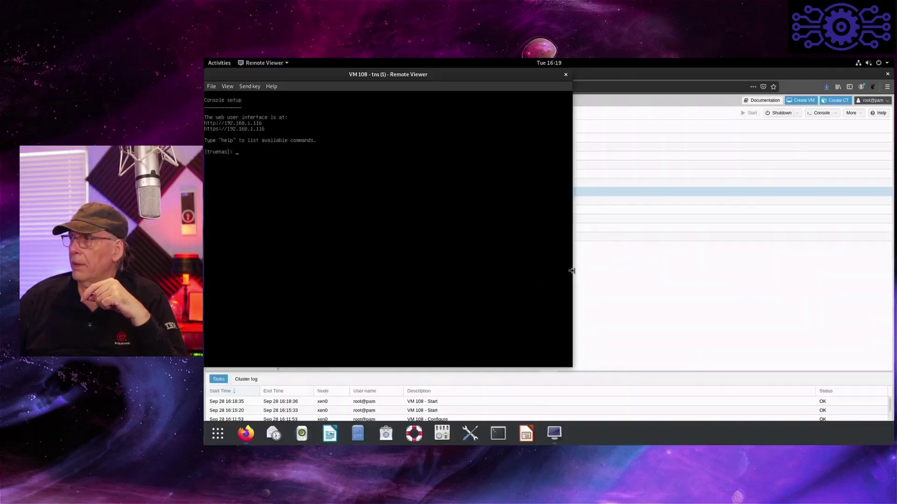
pyautogui.click(651, 90)
pyautogui.write('https:')
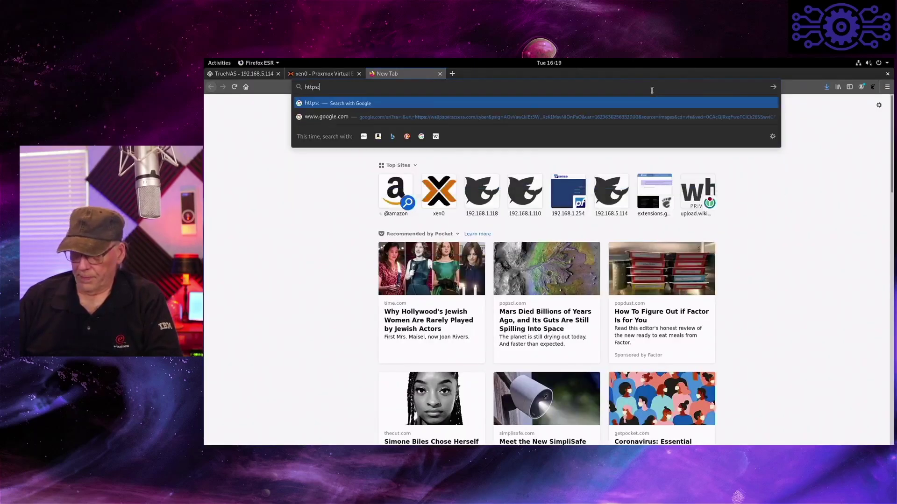
pyautogui.write('//192.168.1.116')
pyautogui.press('Return')
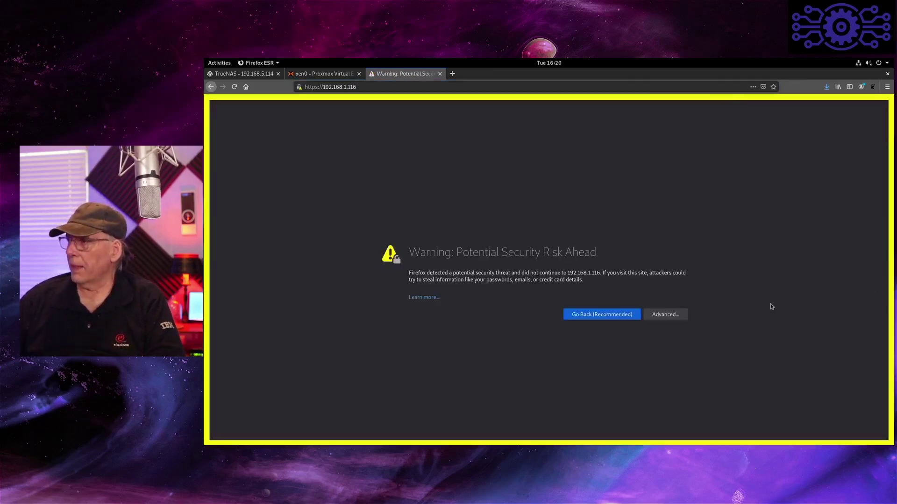
pyautogui.click(678, 316)
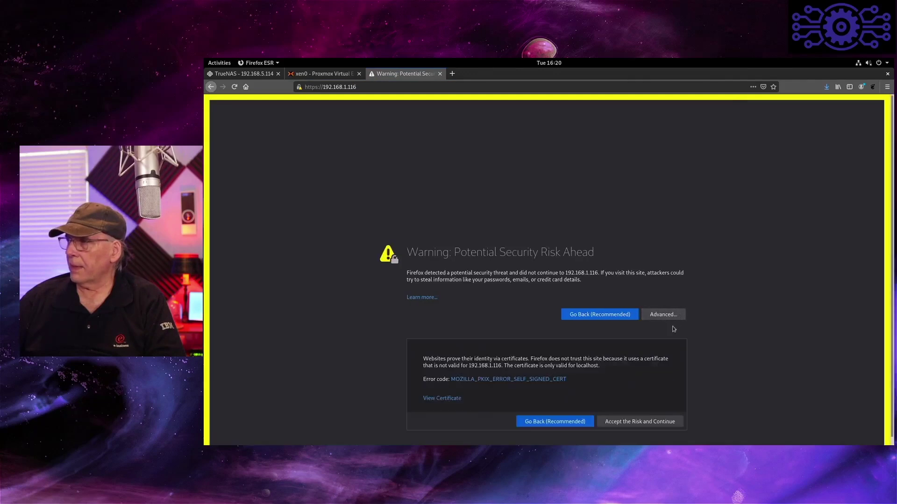
pyautogui.click(646, 422)
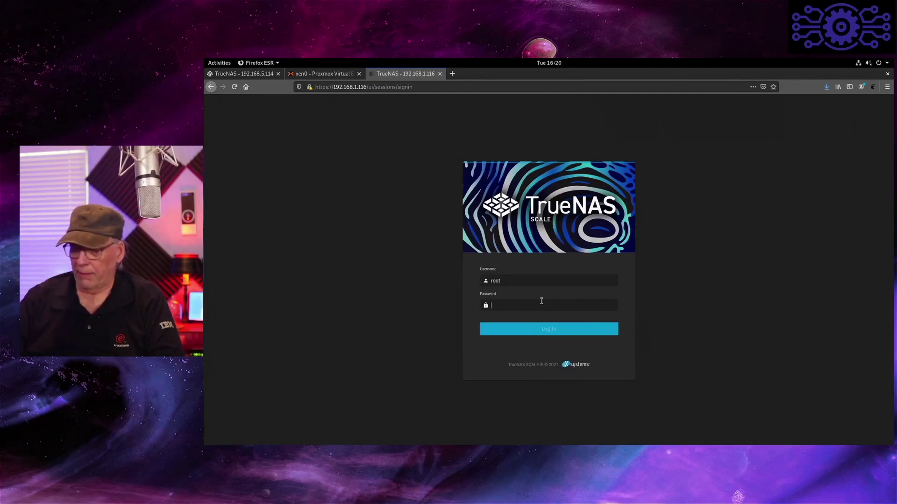
# - Sign in with the root password, never save the login, dismiss the welcome, and check for updates
pyautogui.write('****')
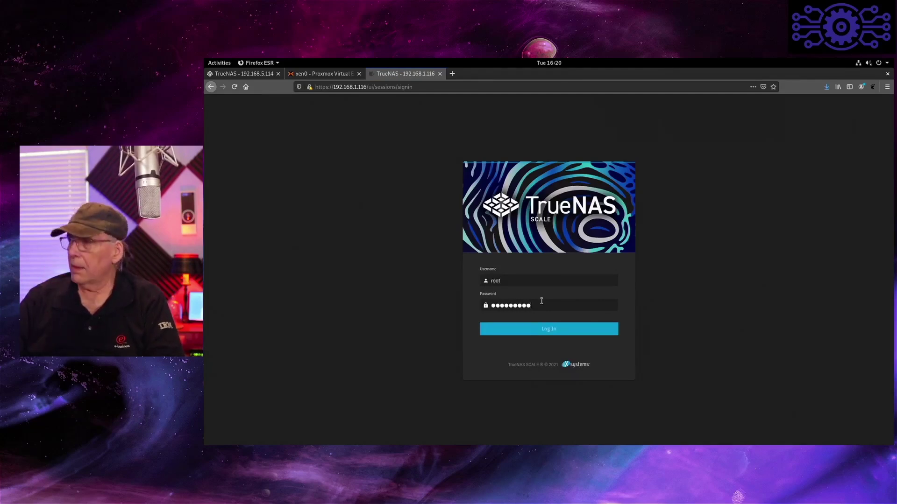
pyautogui.press('Return')
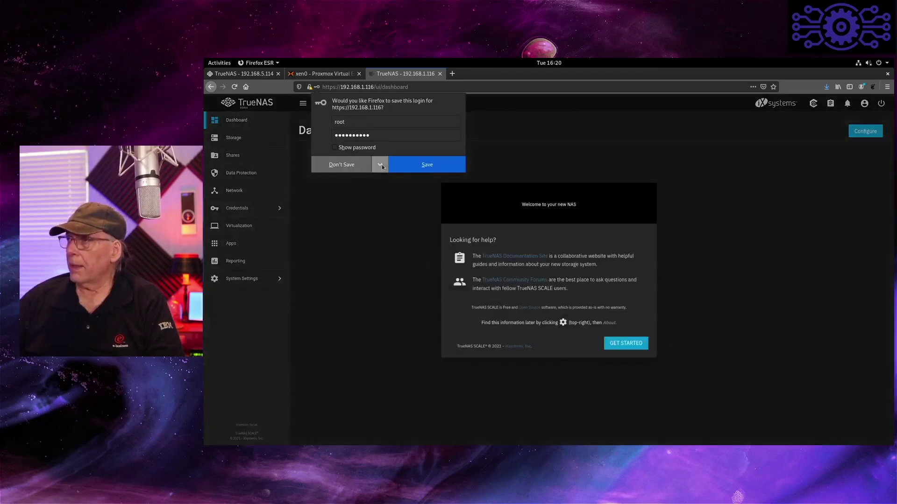
pyautogui.click(381, 164)
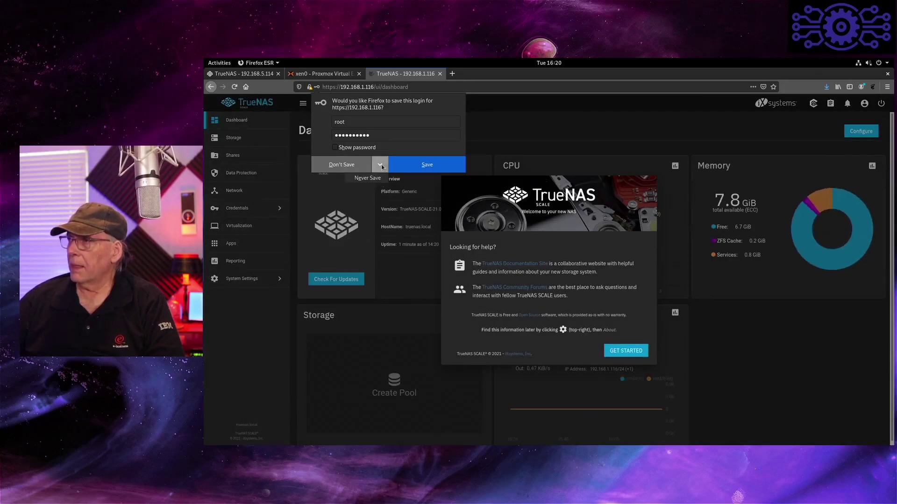
pyautogui.click(379, 178)
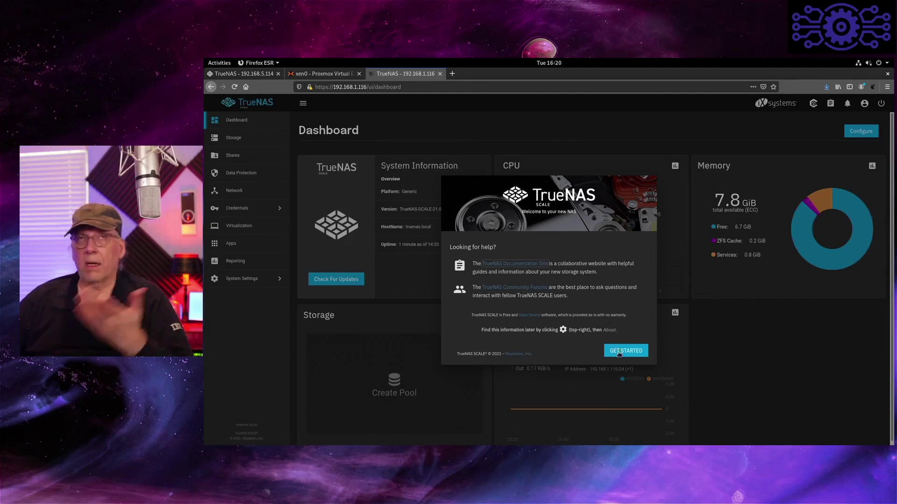
pyautogui.click(619, 355)
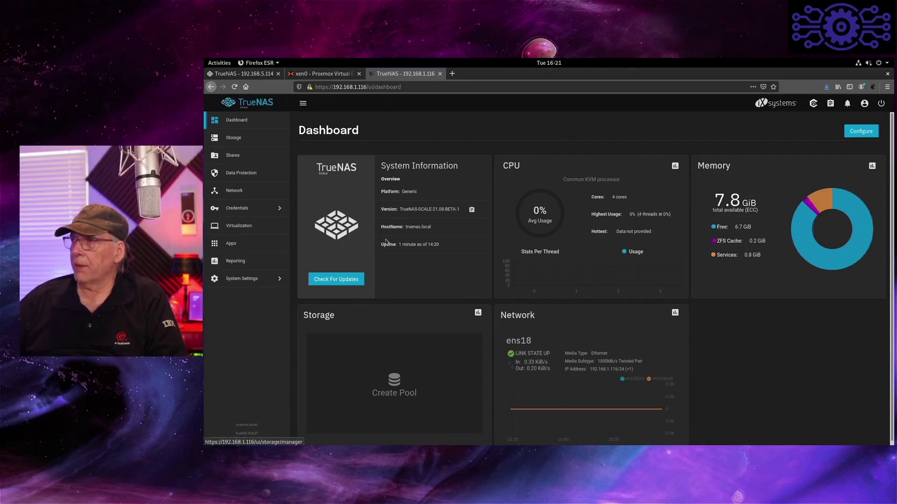
pyautogui.click(333, 279)
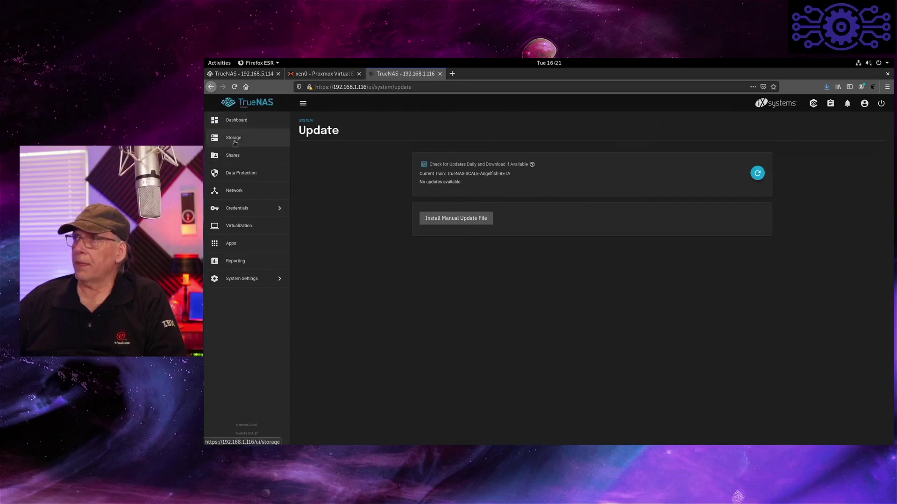
# - In Storage > Create Pool, move sdb and sdc into the data vdev with Mirror layout
pyautogui.click(235, 140)
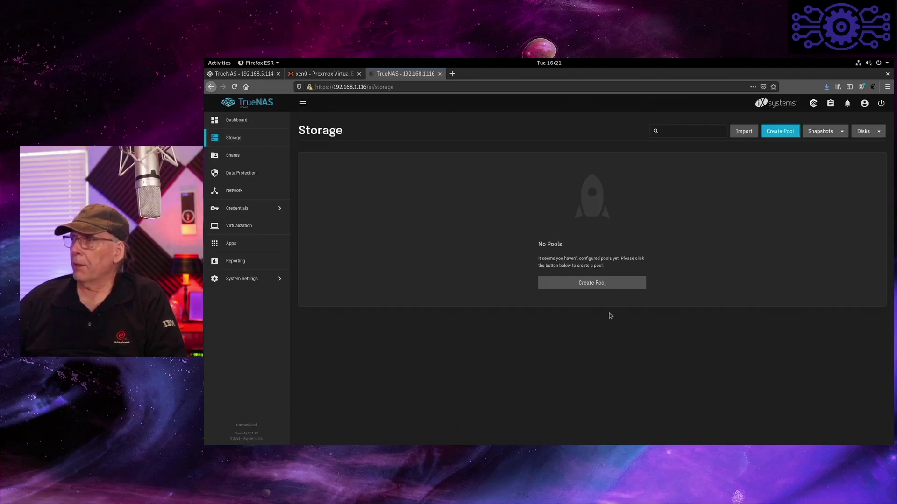
pyautogui.click(589, 283)
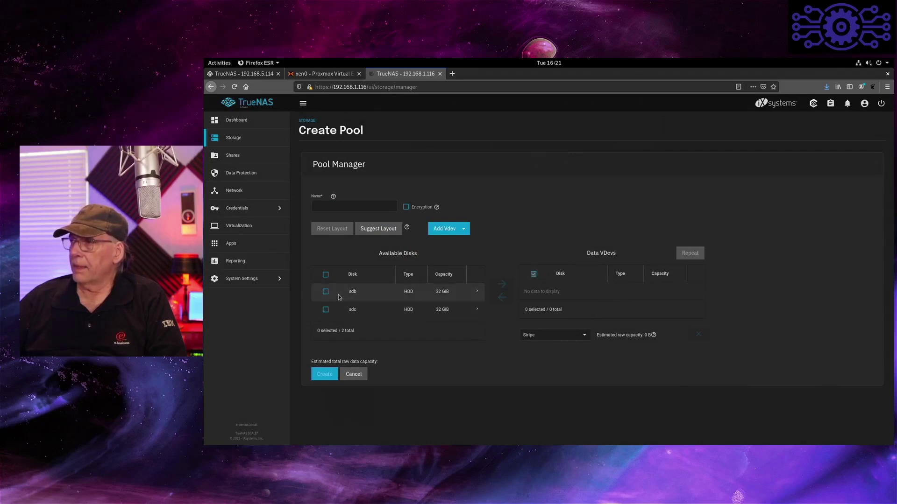
pyautogui.click(326, 309)
pyautogui.click(499, 284)
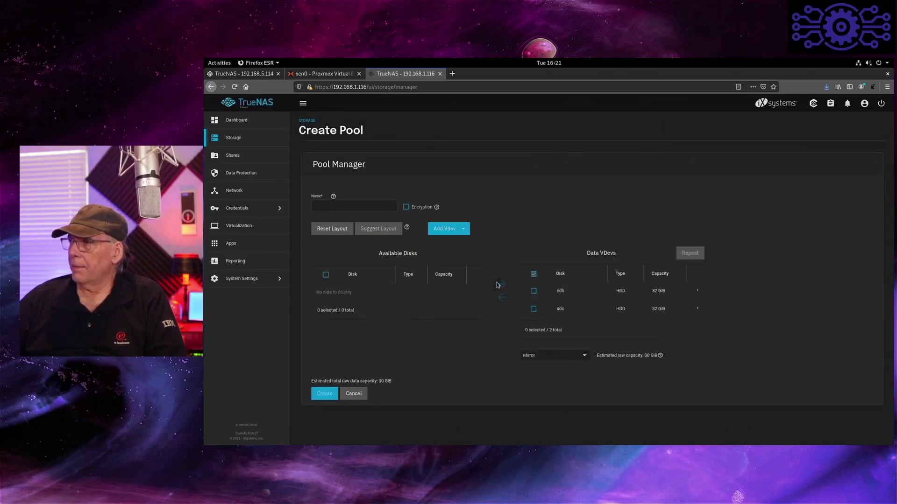
pyautogui.click(585, 356)
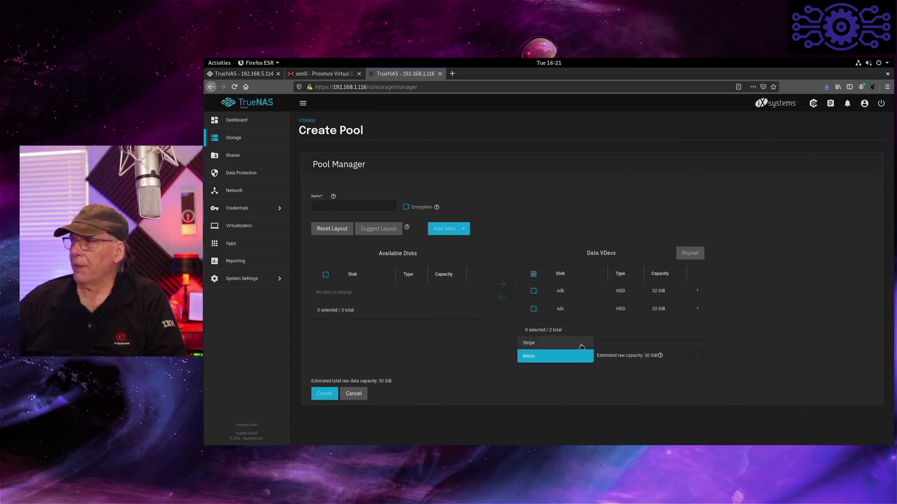
pyautogui.click(581, 346)
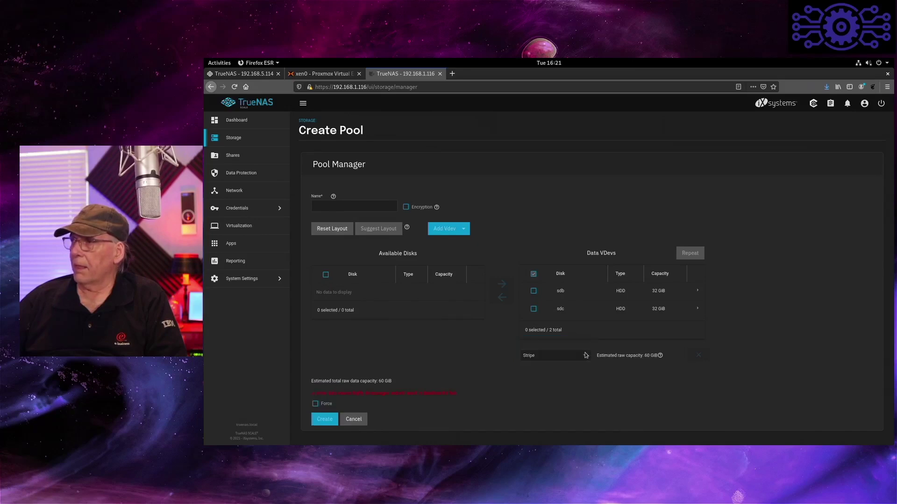
pyautogui.click(585, 358)
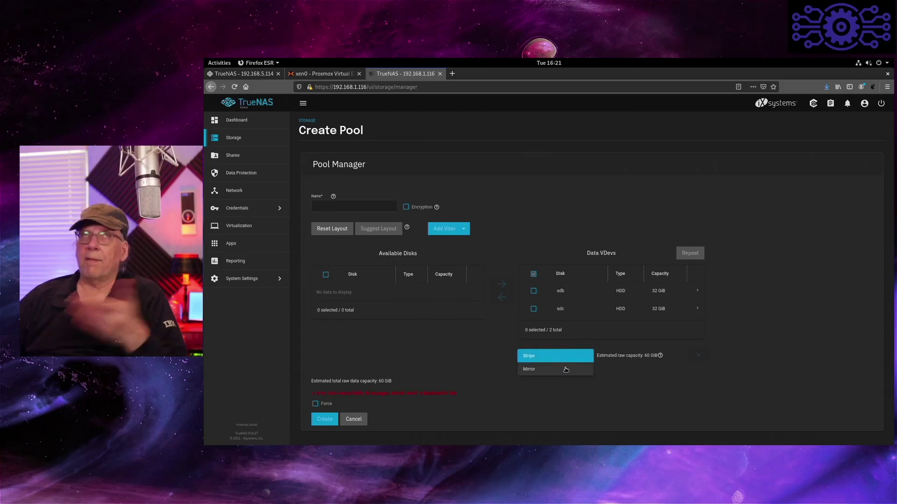
pyautogui.click(562, 372)
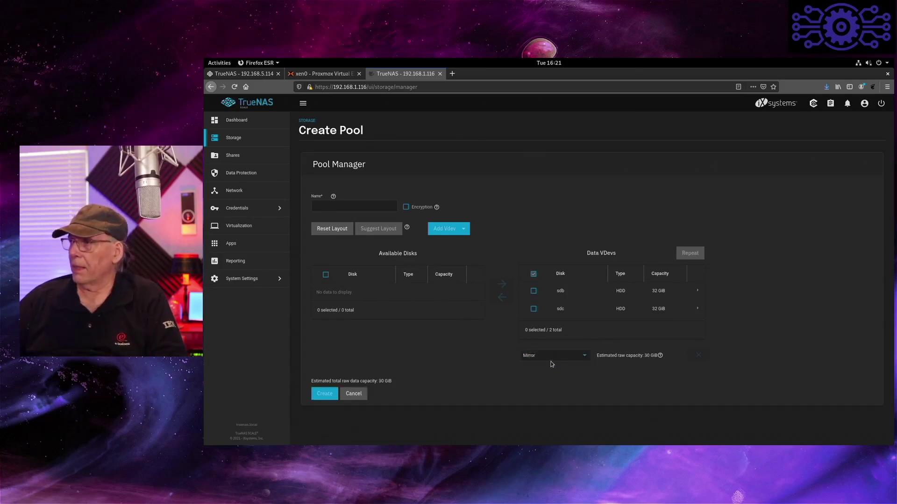
# - Name the pool tpool and create it, confirming the disk-erase warning
pyautogui.click(533, 292)
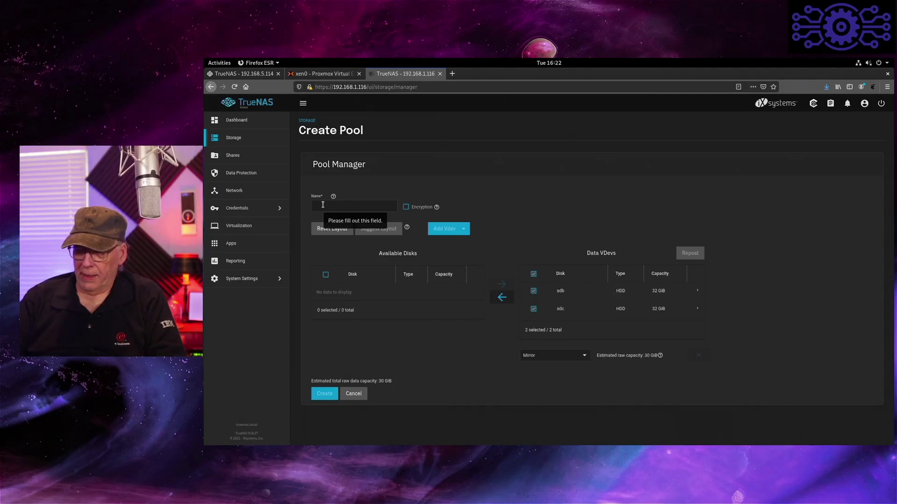
pyautogui.write('tpool')
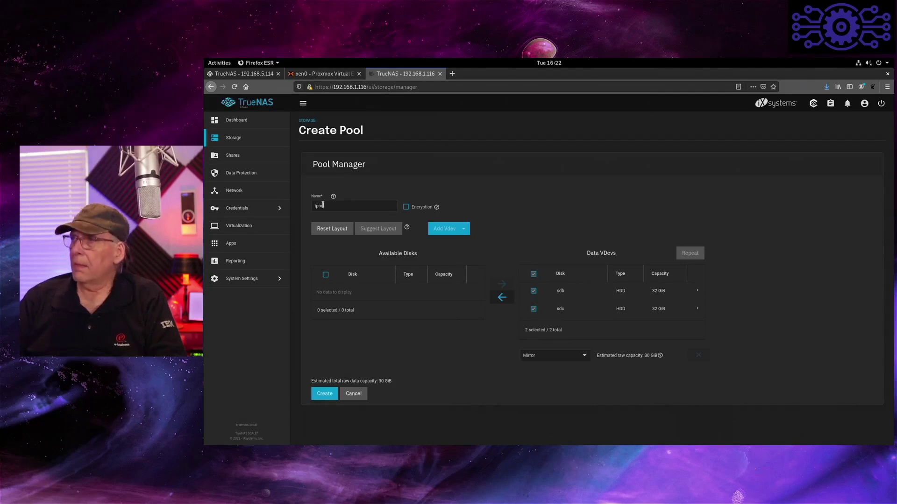
pyautogui.click(324, 394)
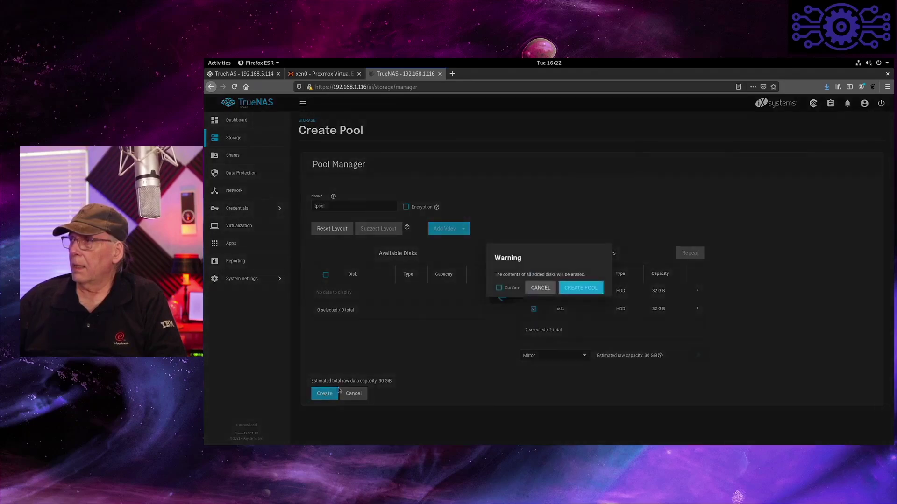
pyautogui.click(504, 289)
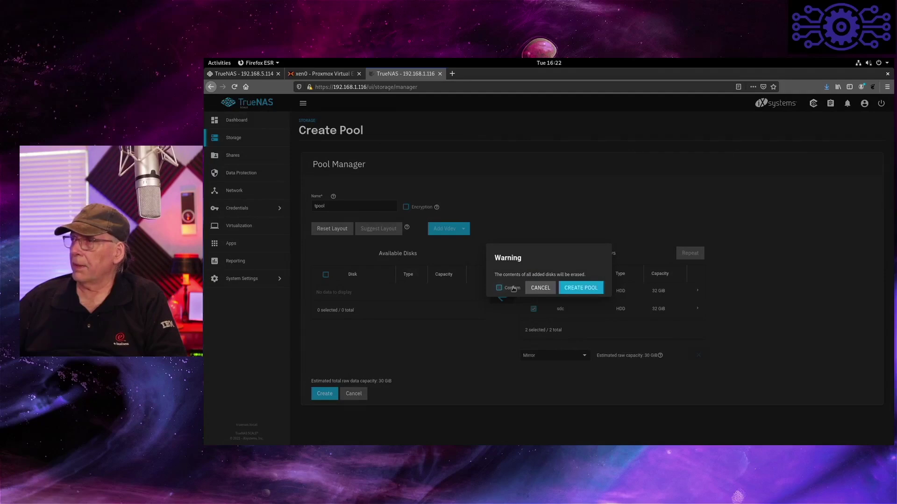
pyautogui.click(569, 289)
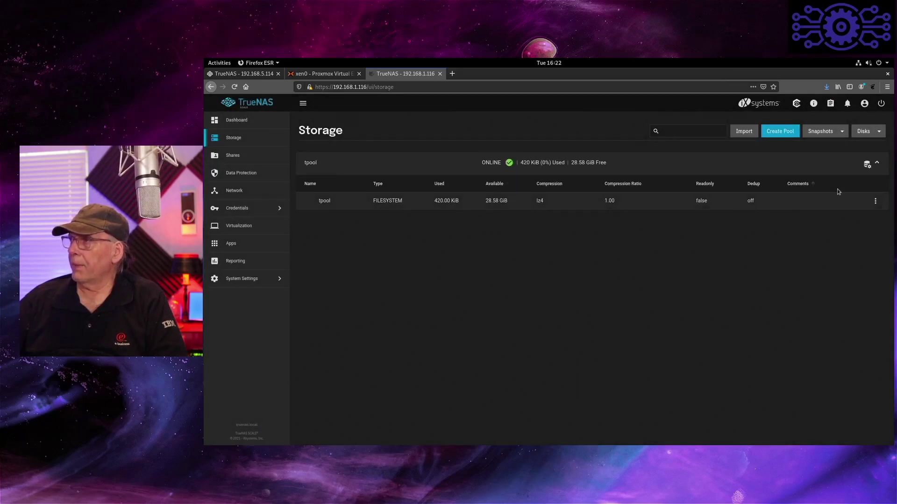
# - Choose Add Dataset from the tpool dataset's actions menu
pyautogui.click(863, 165)
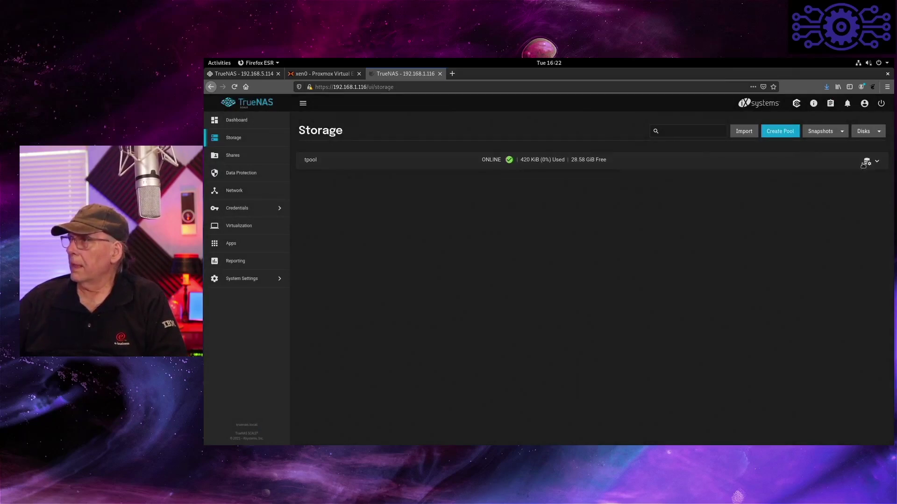
pyautogui.click(864, 165)
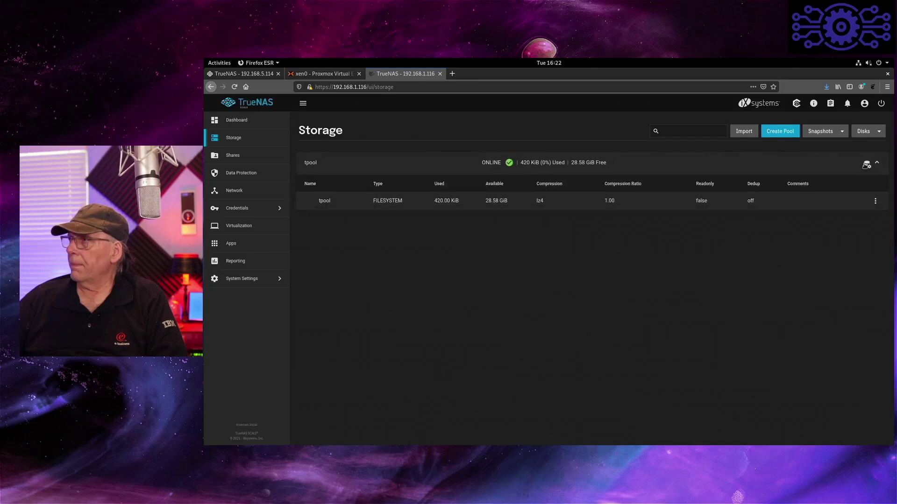
pyautogui.click(866, 165)
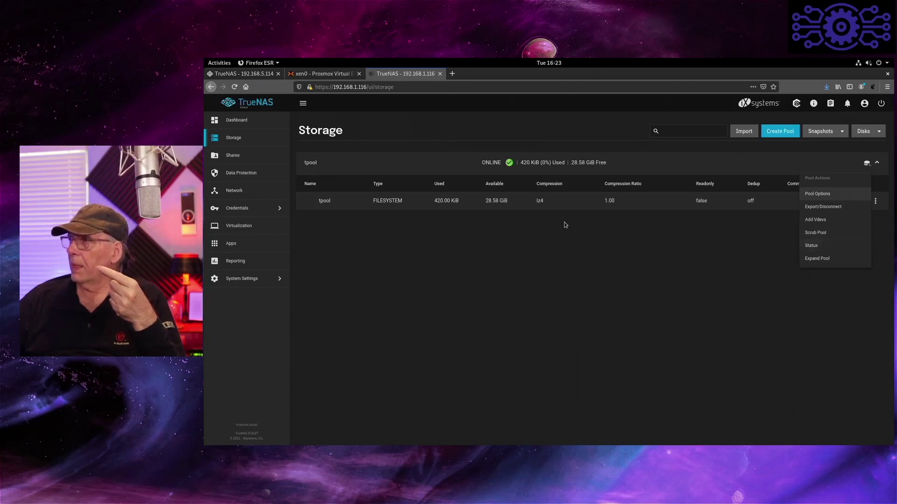
pyautogui.click(722, 265)
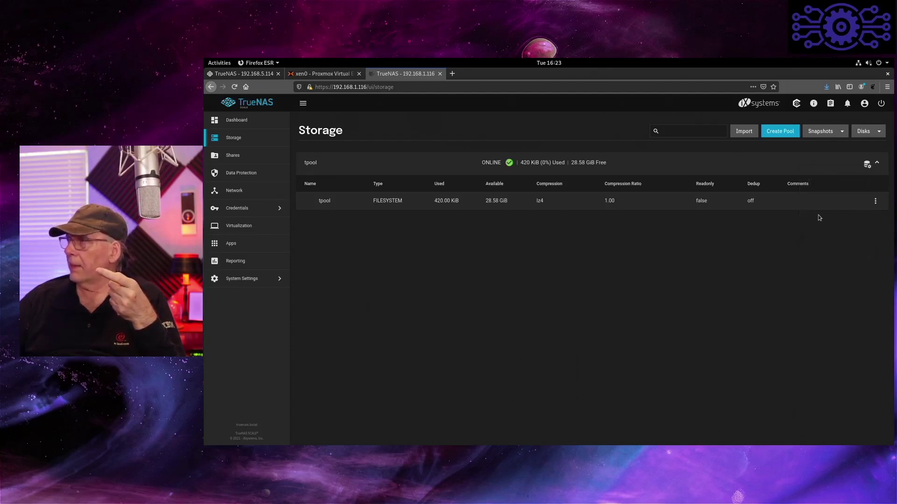
pyautogui.click(874, 201)
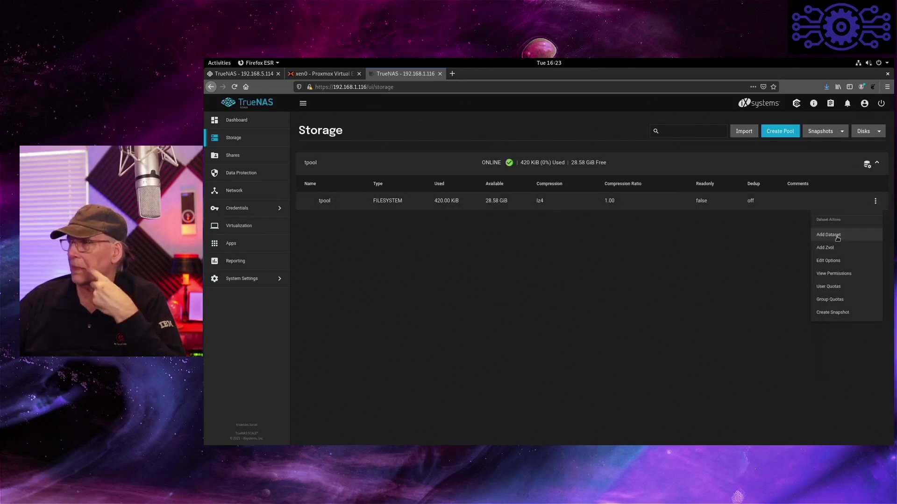
pyautogui.click(837, 236)
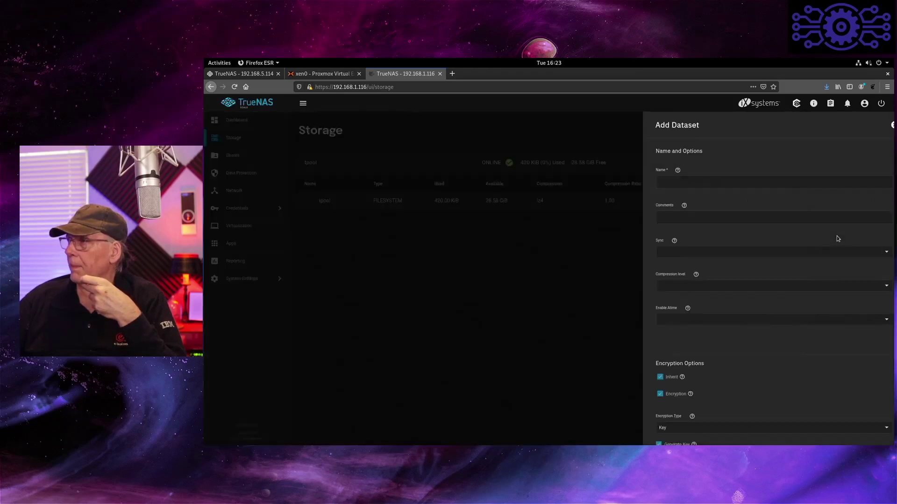
# - Name the new tpool dataset nfsshare and save it with the default settings
pyautogui.click(656, 179)
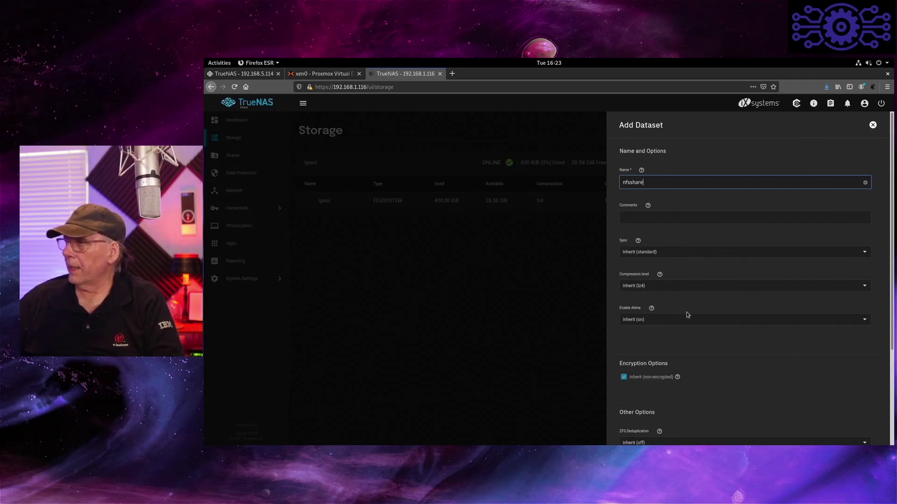
pyautogui.scroll(-5, 684, 336)
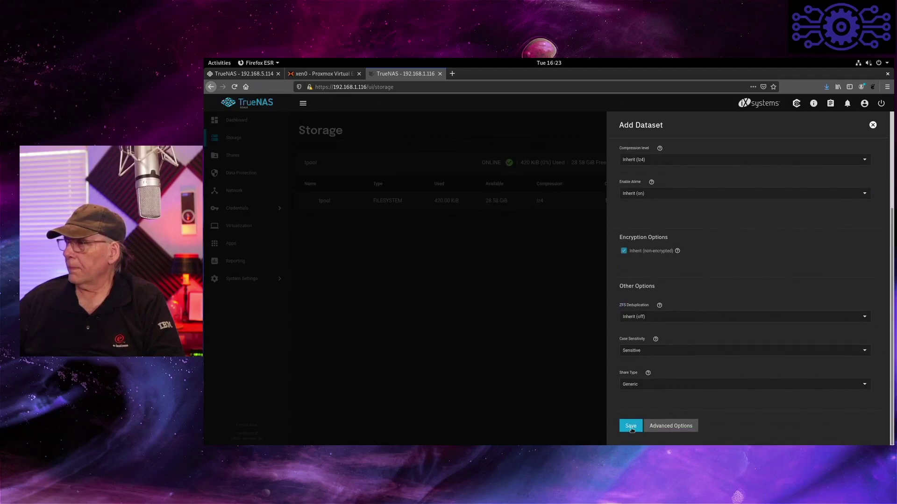
pyautogui.click(630, 426)
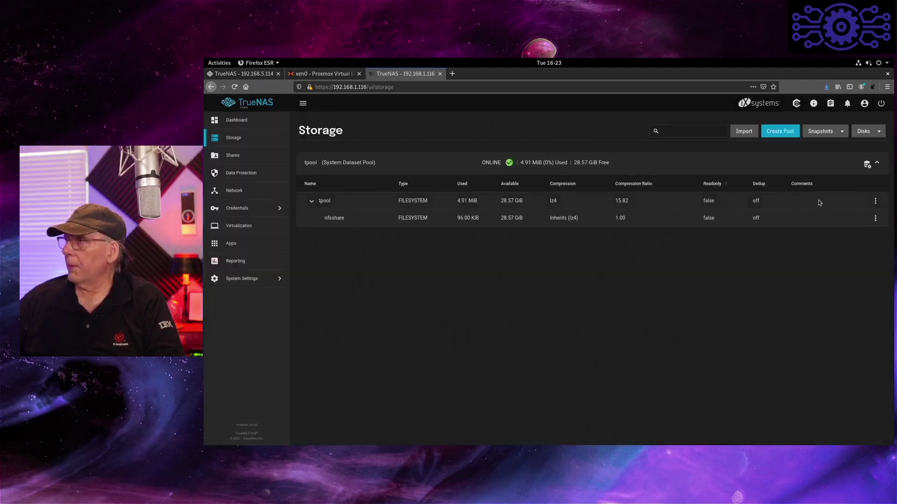
pyautogui.click(876, 201)
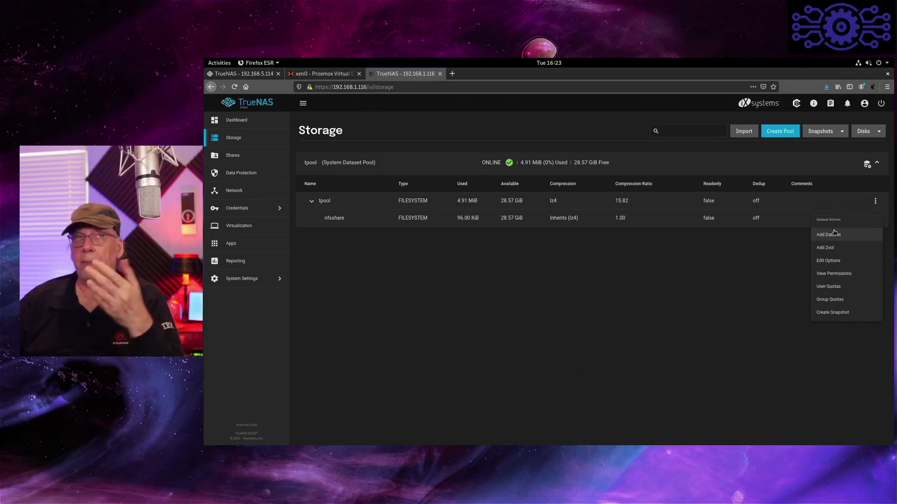
# - Add a second tpool dataset named iso and save it with the default settings
pyautogui.click(835, 233)
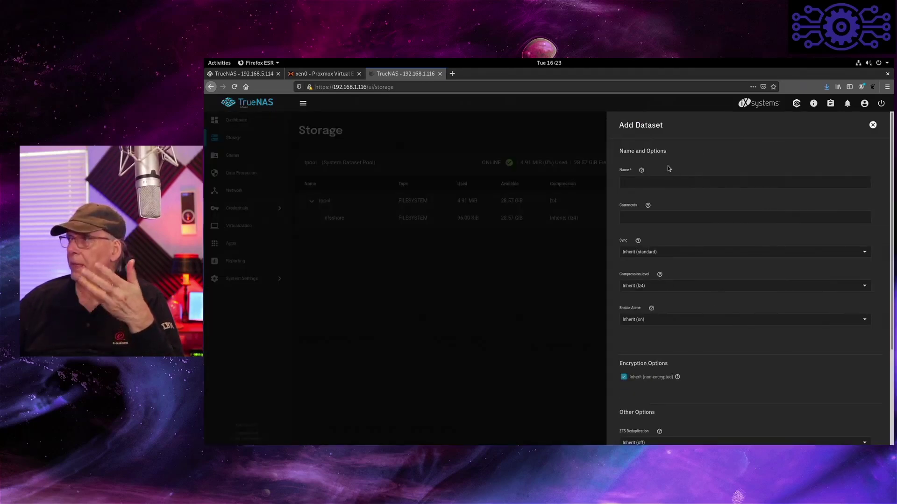
pyautogui.click(669, 180)
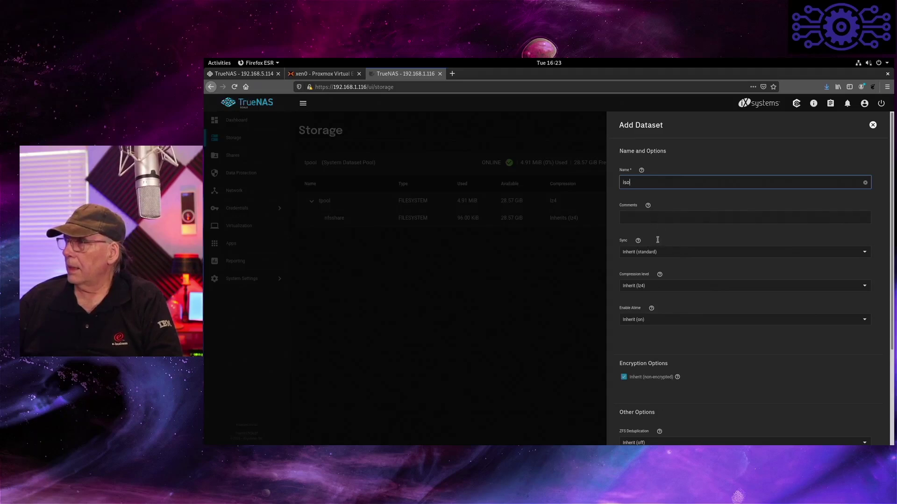
pyautogui.scroll(-3, 676, 333)
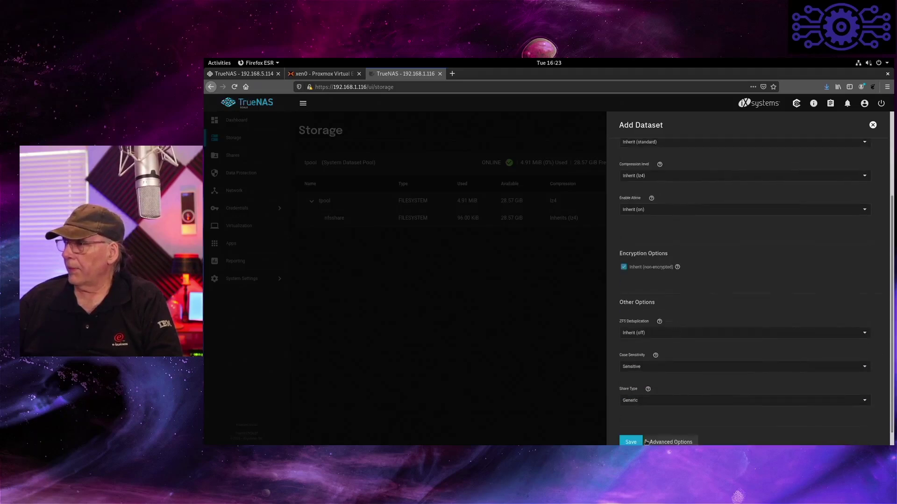
pyautogui.click(630, 442)
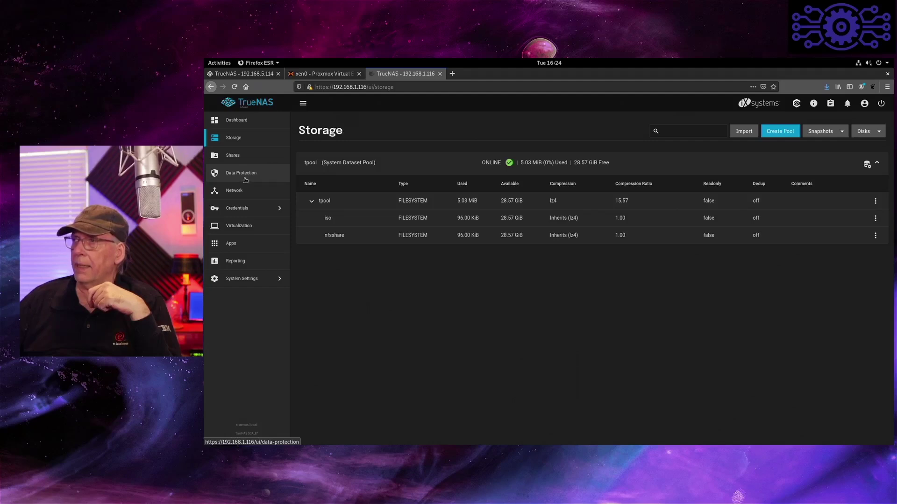
# - Open Data Protection and review its weekly scrub task for tpool
pyautogui.click(245, 179)
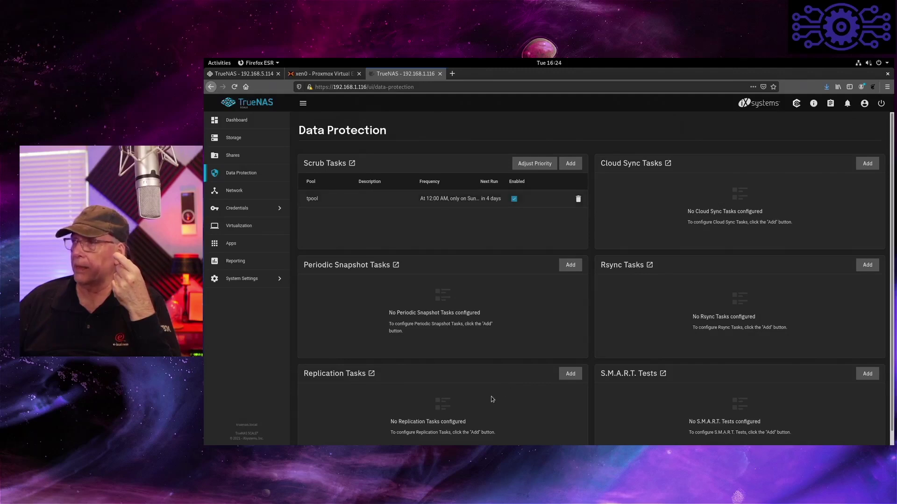
pyautogui.scroll(-1, 492, 396)
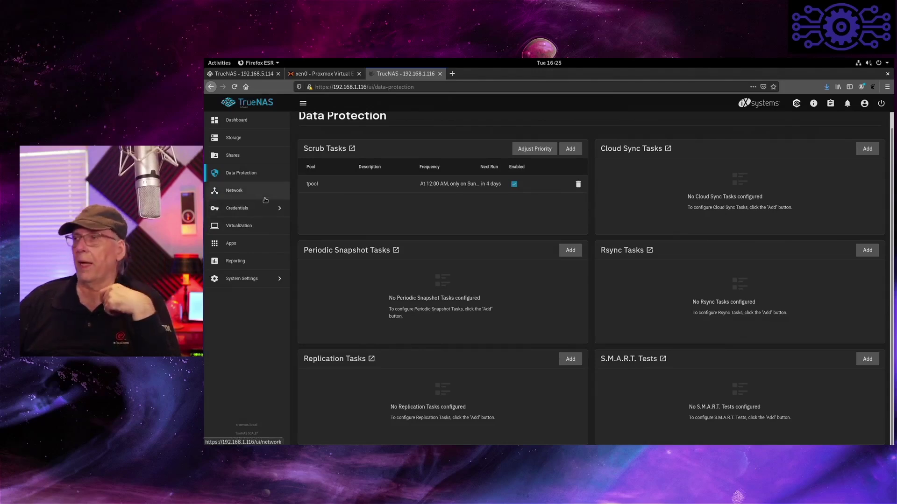
# - Start a new UNIX (NFS) share with the path /mnt/tpool/nfsshare
pyautogui.click(246, 155)
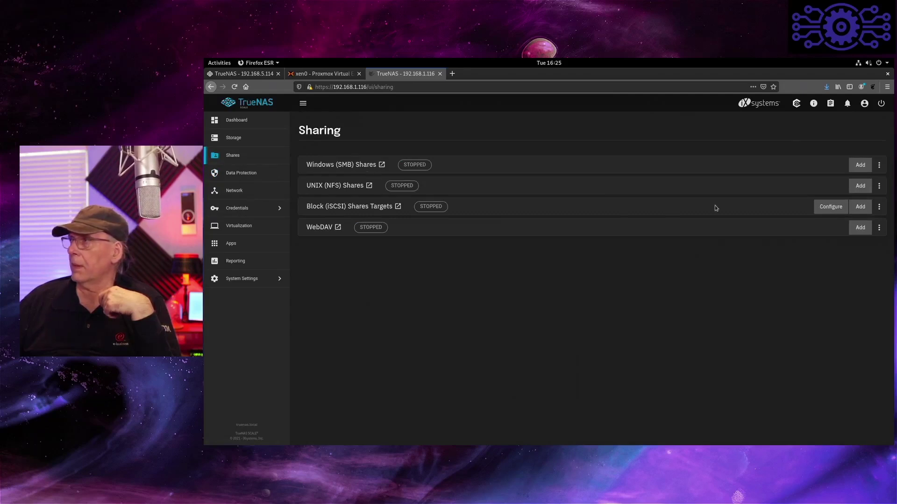
pyautogui.click(860, 185)
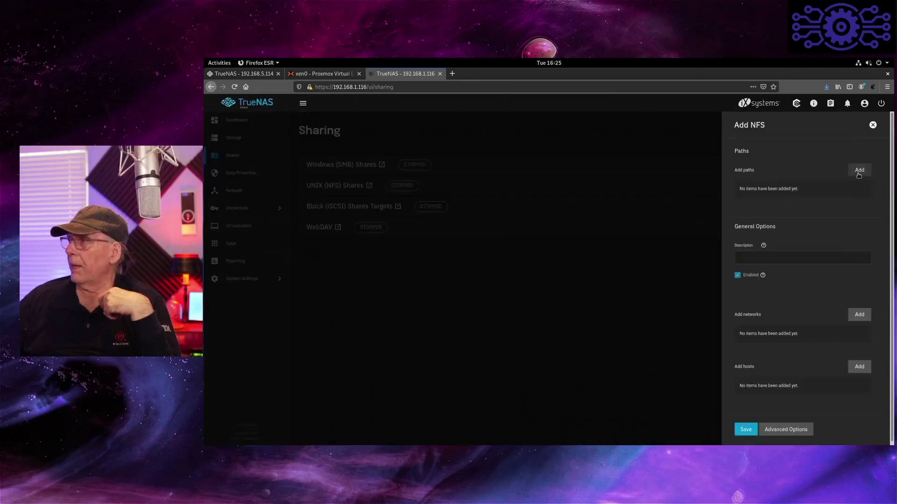
pyautogui.click(860, 171)
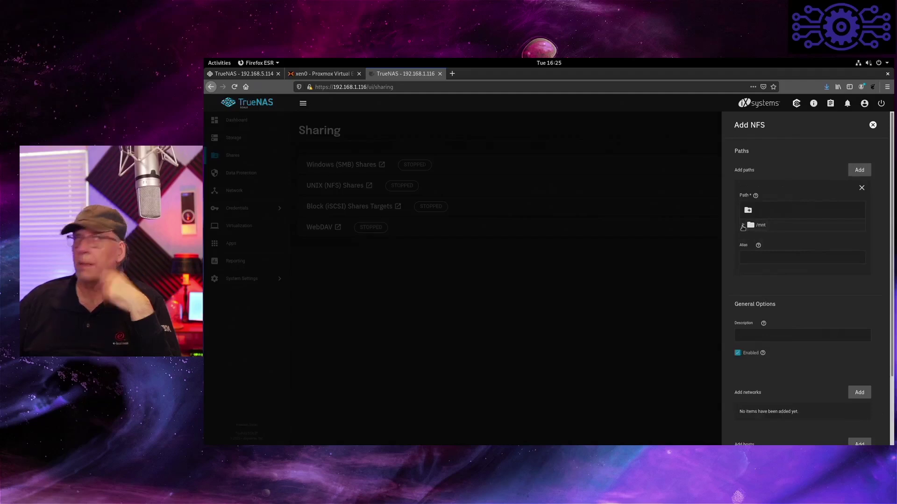
pyautogui.click(743, 226)
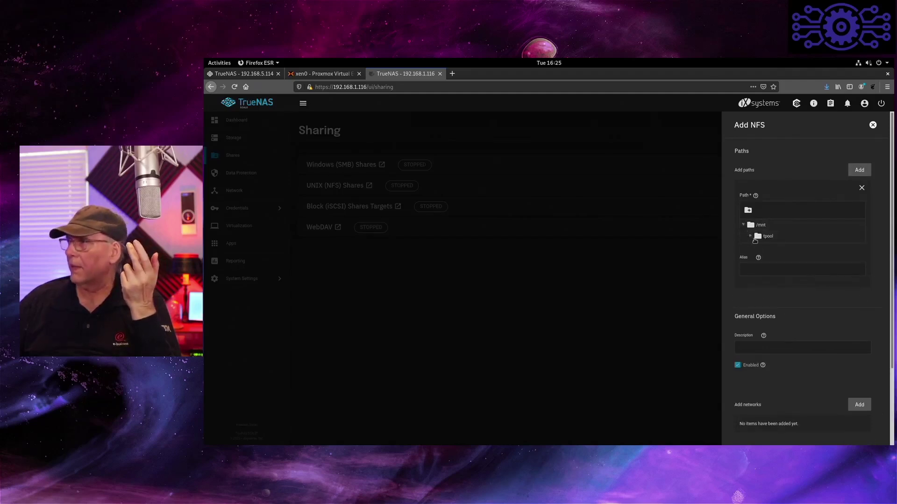
pyautogui.click(750, 237)
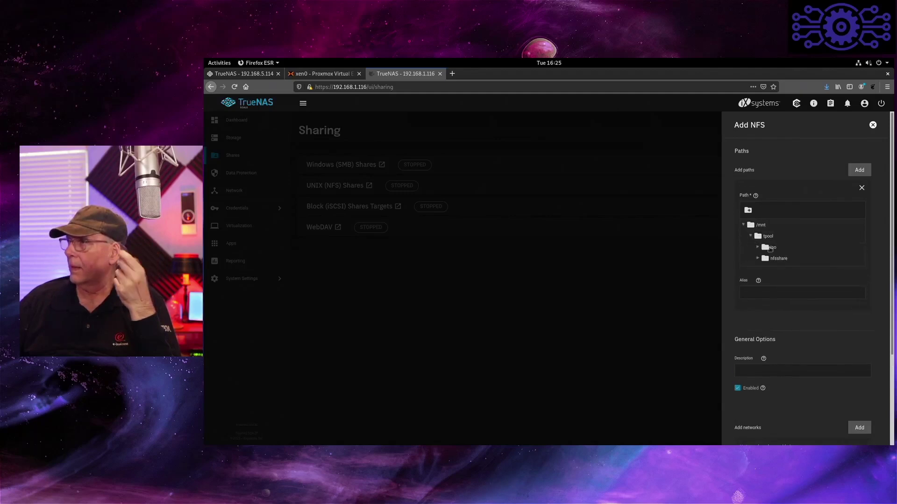
pyautogui.click(781, 258)
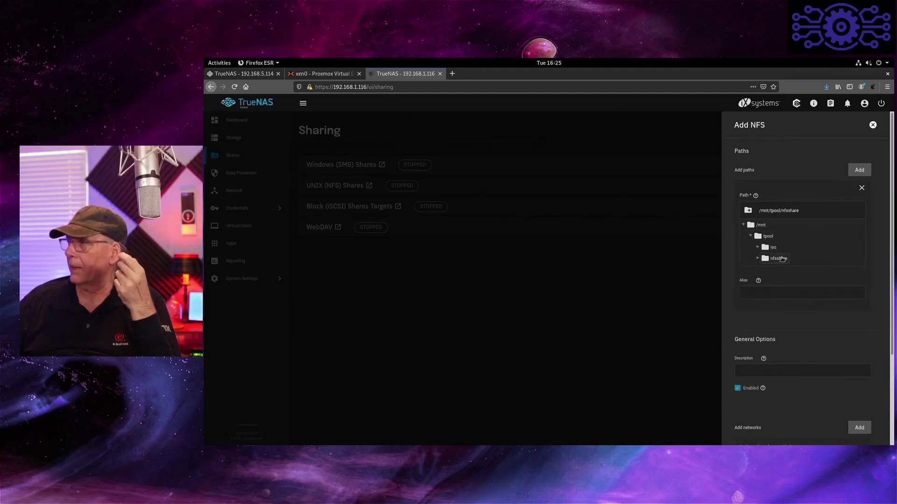
# - Limit the share's authorized hosts to the macknife.info domain wildcard and save it
pyautogui.scroll(-2, 789, 316)
pyautogui.scroll(-2, 790, 313)
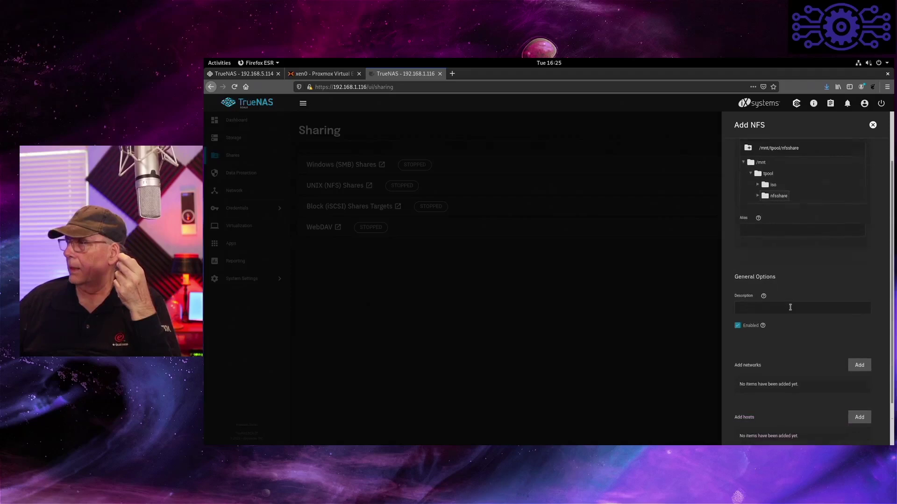
pyautogui.click(861, 364)
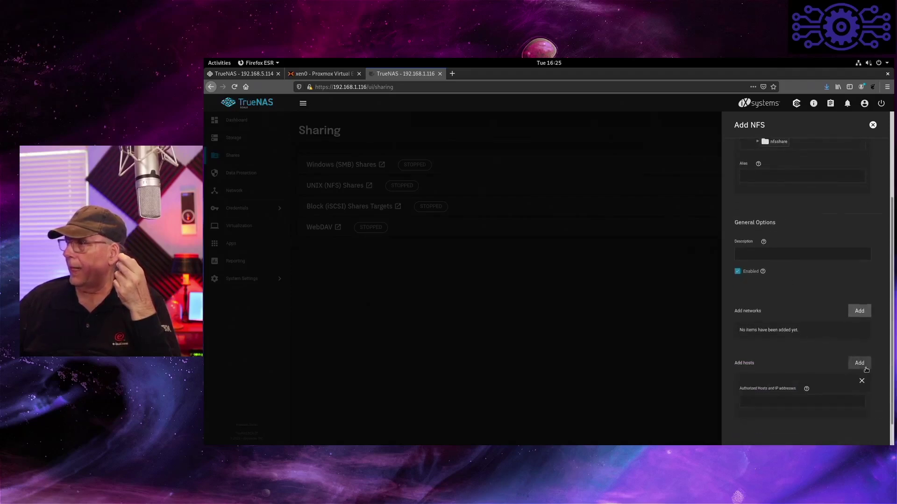
pyautogui.click(794, 400)
pyautogui.write('*')
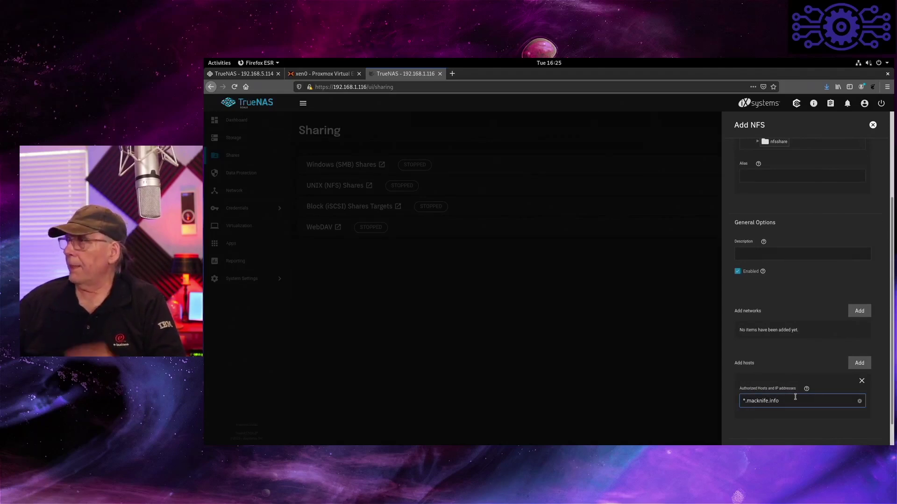
pyautogui.scroll(2, 799, 374)
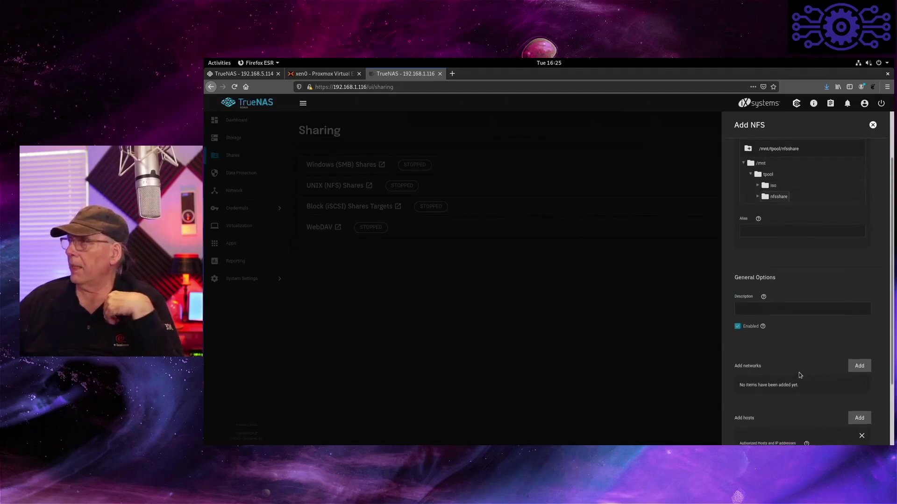
pyautogui.scroll(2, 799, 372)
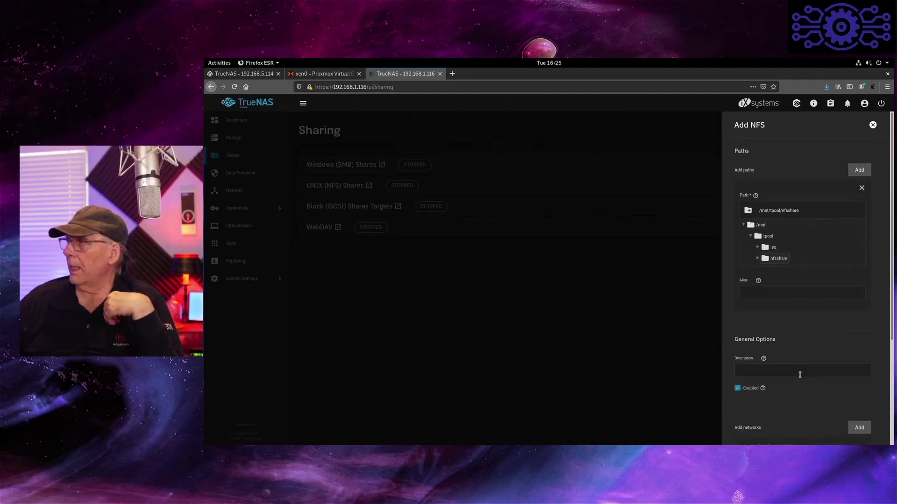
pyautogui.scroll(-5, 798, 371)
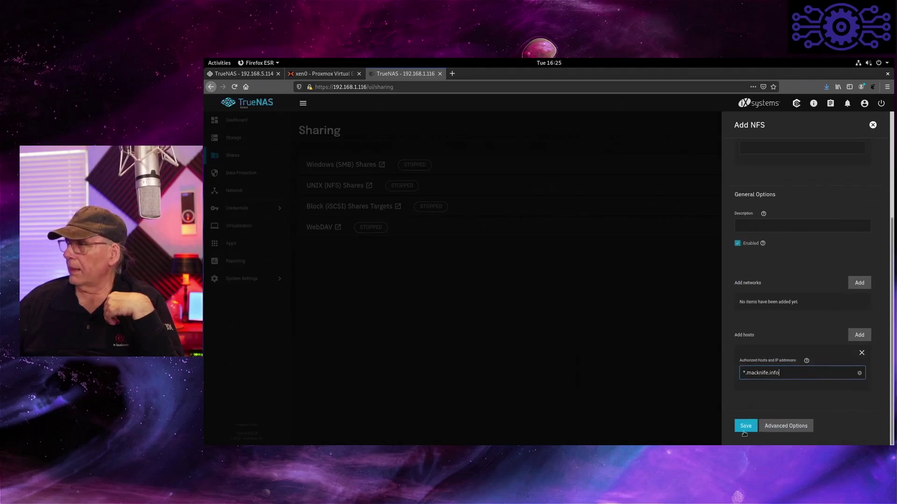
pyautogui.click(745, 431)
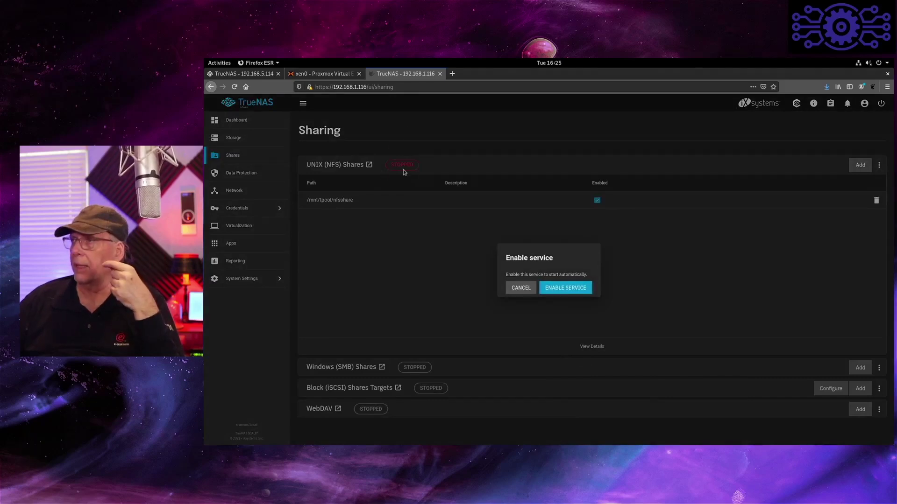
# - Enable the NFS service, close its notice, and go to the Network page
pyautogui.click(583, 289)
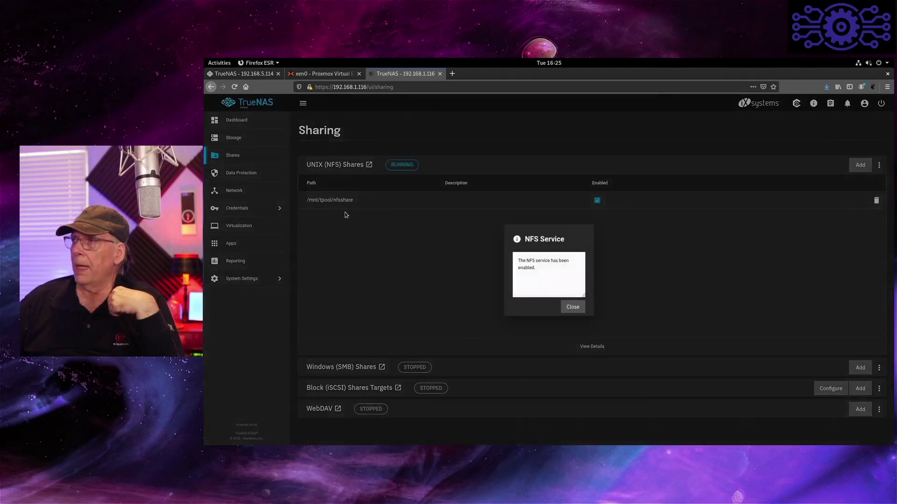
pyautogui.click(573, 308)
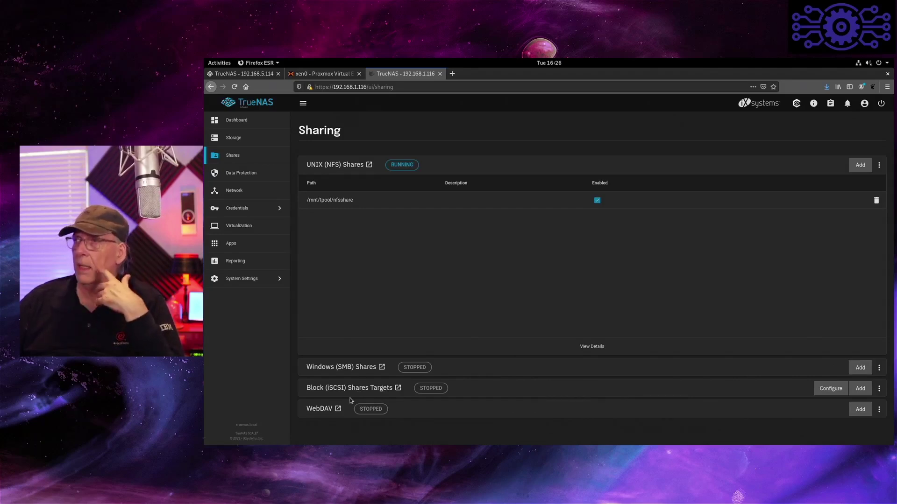
pyautogui.click(253, 192)
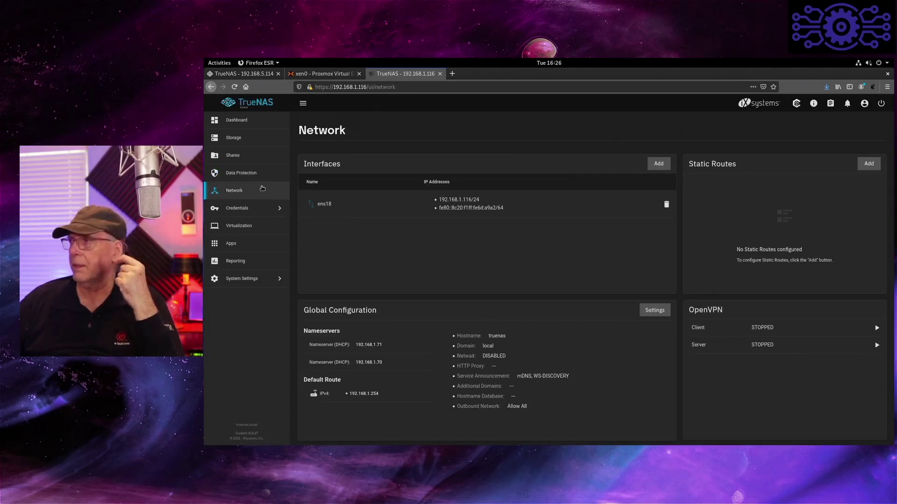
# - Choose tpool as the pool for Apps
pyautogui.click(248, 242)
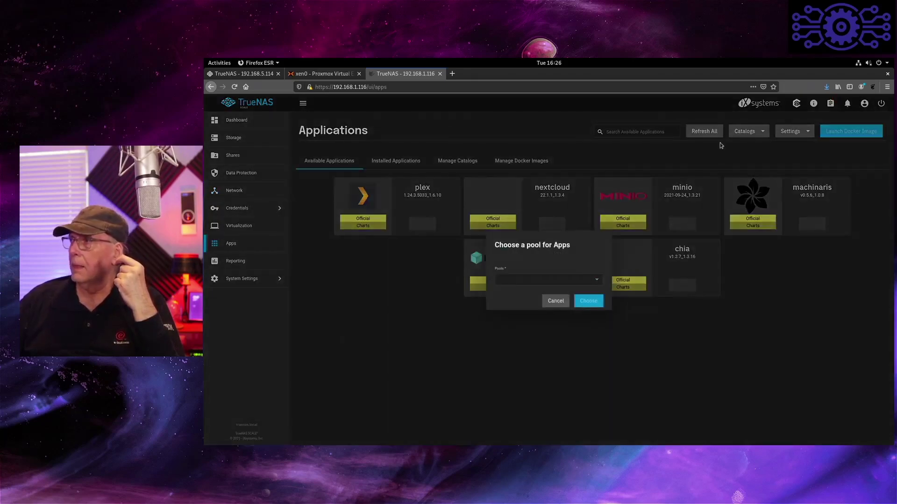
pyautogui.click(597, 281)
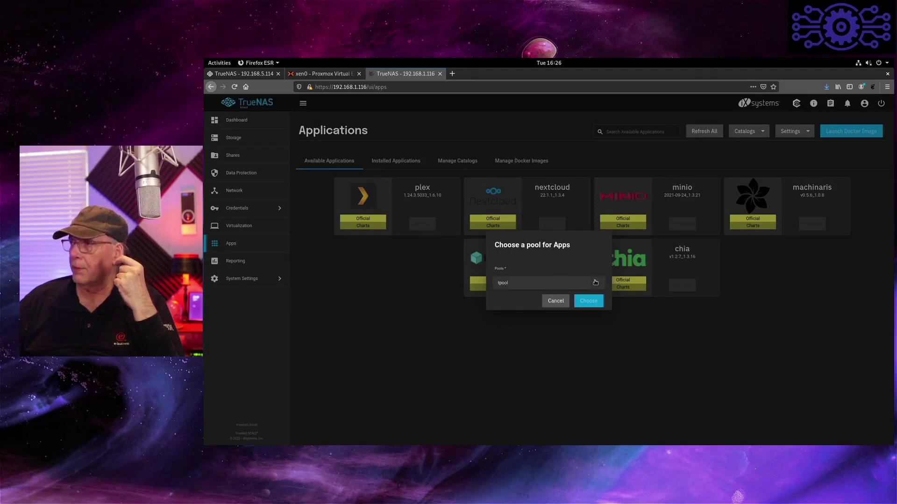
pyautogui.click(548, 280)
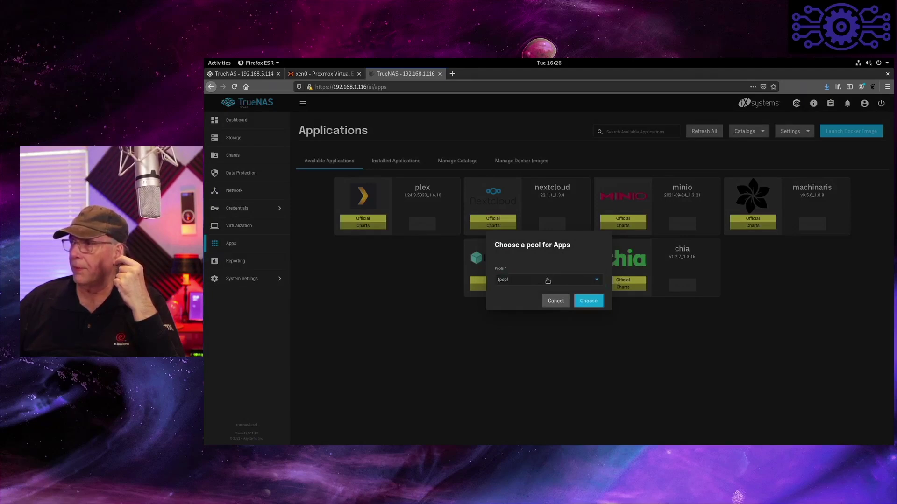
pyautogui.click(596, 281)
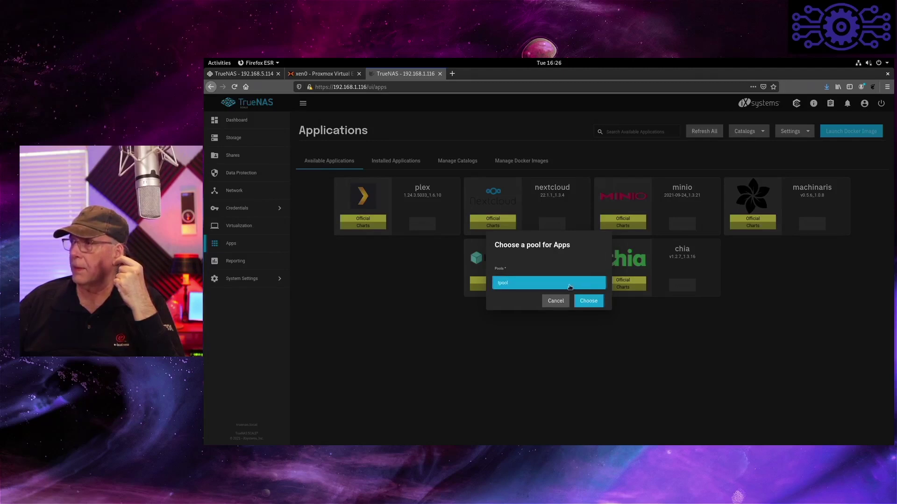
pyautogui.click(590, 301)
pyautogui.click(591, 301)
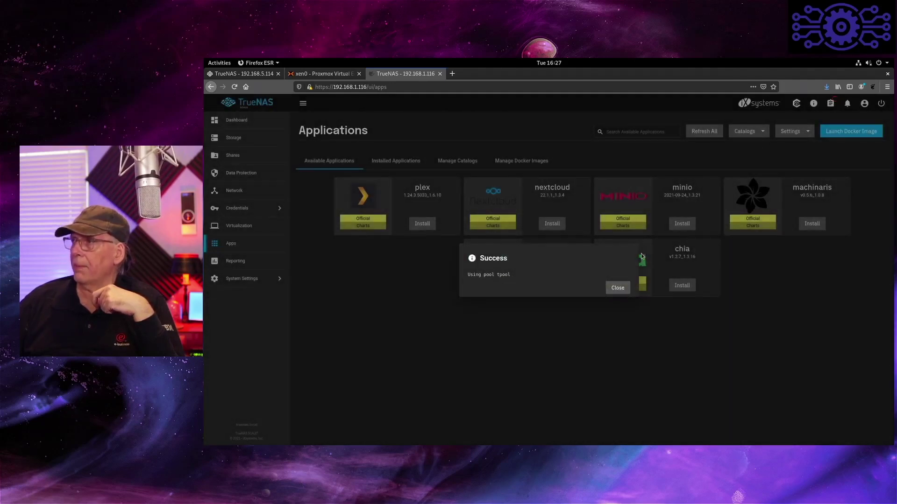
# - Close the success notice and open the Add Catalog form under Manage Catalogs
pyautogui.click(617, 288)
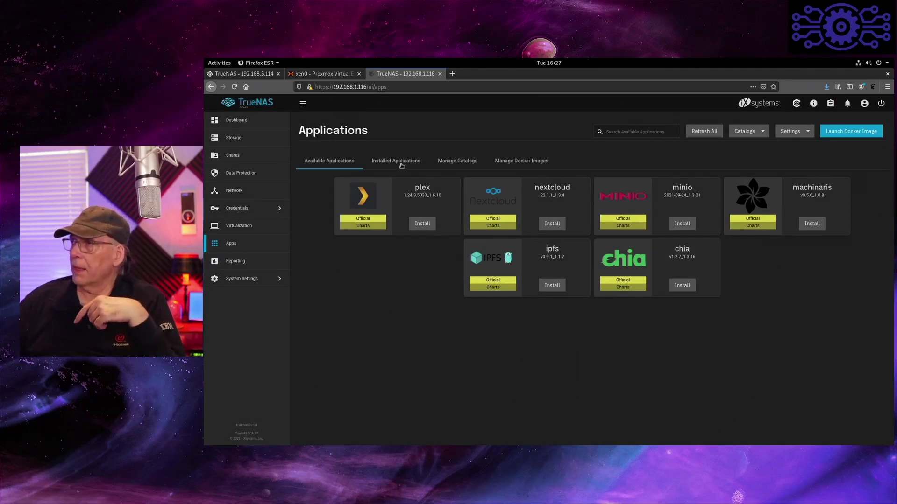
pyautogui.click(450, 165)
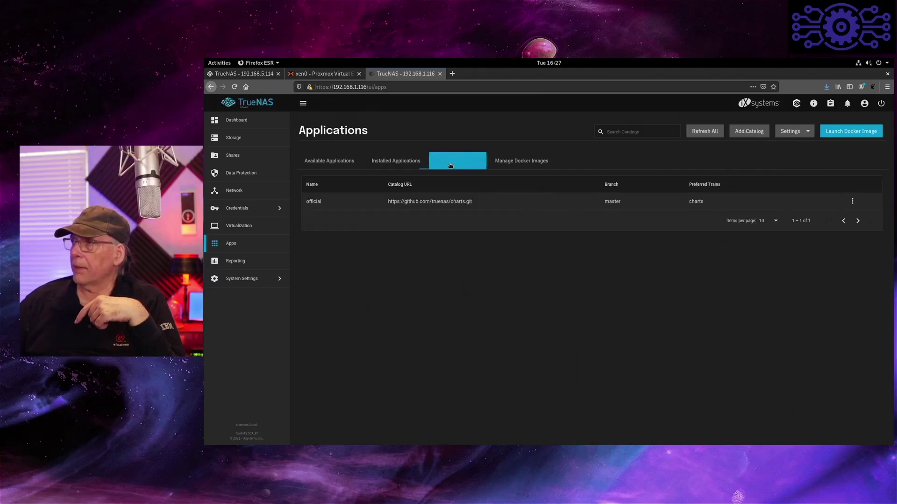
pyautogui.click(751, 133)
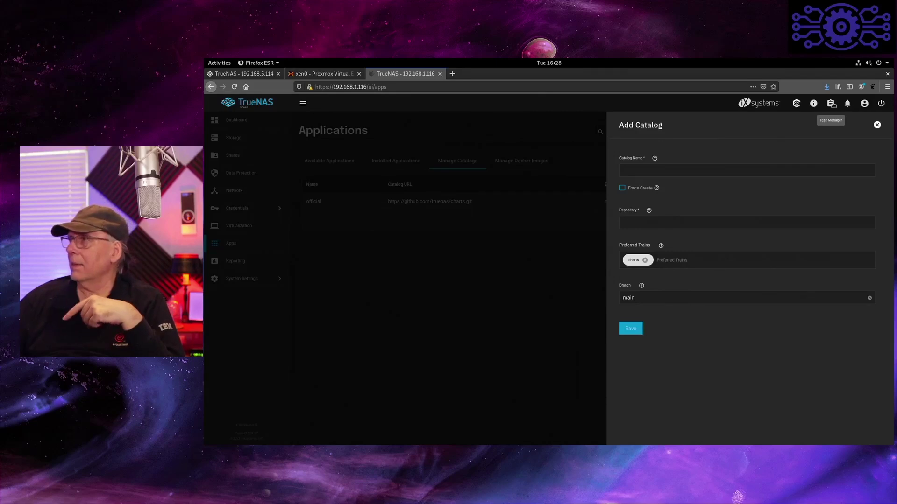
# - Discard the Add Catalog form and show the empty Virtual Machines page
pyautogui.click(587, 234)
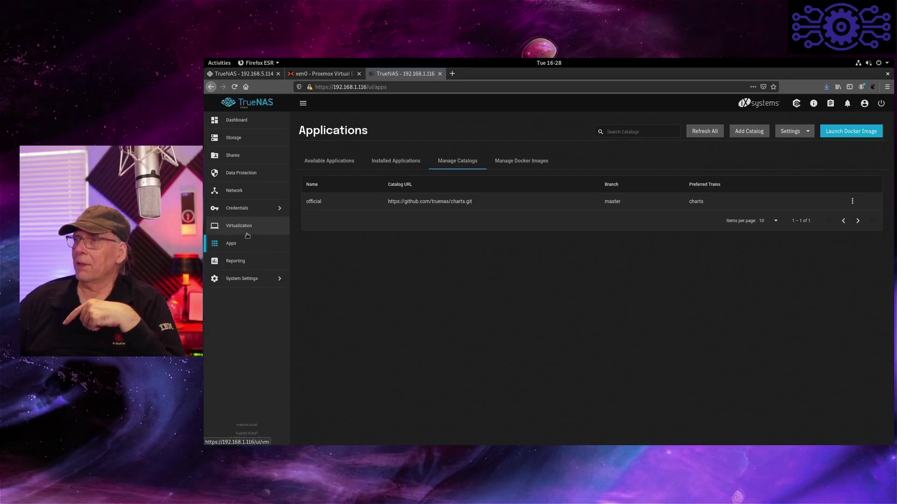
pyautogui.click(249, 235)
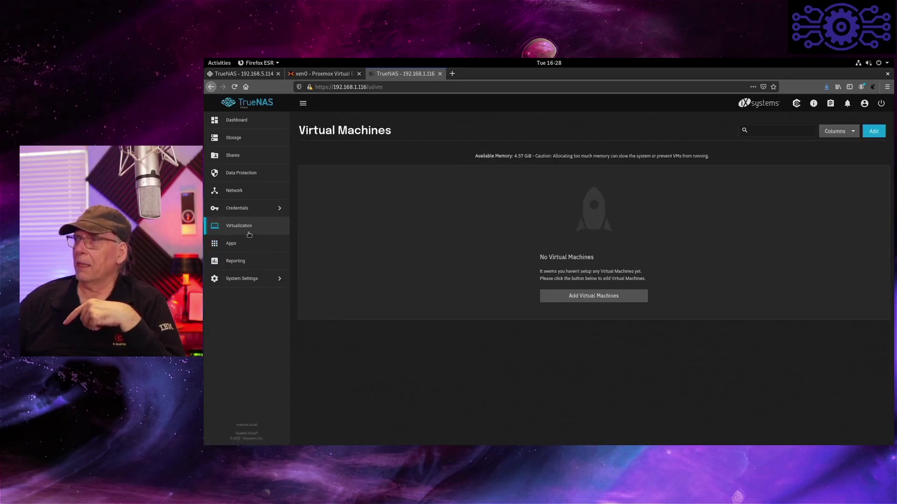
# - Open Reporting and view the CPU, Disk and Memory reports
pyautogui.click(239, 251)
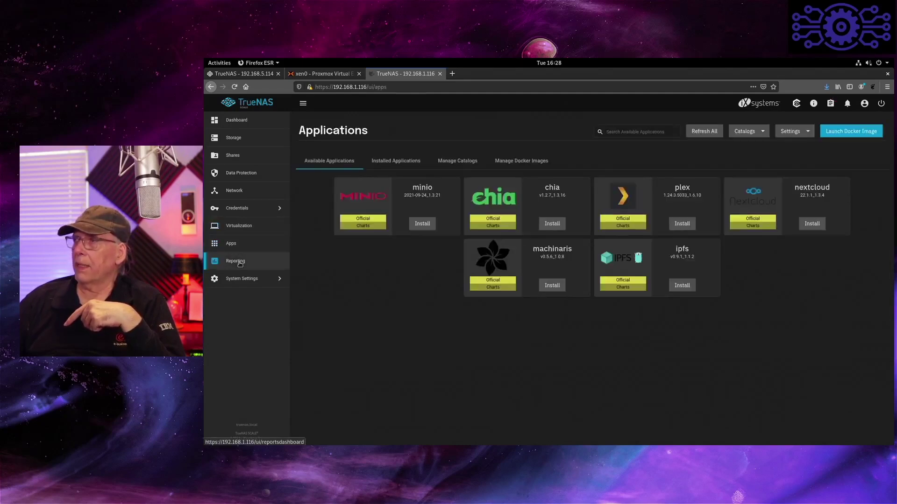
pyautogui.click(240, 263)
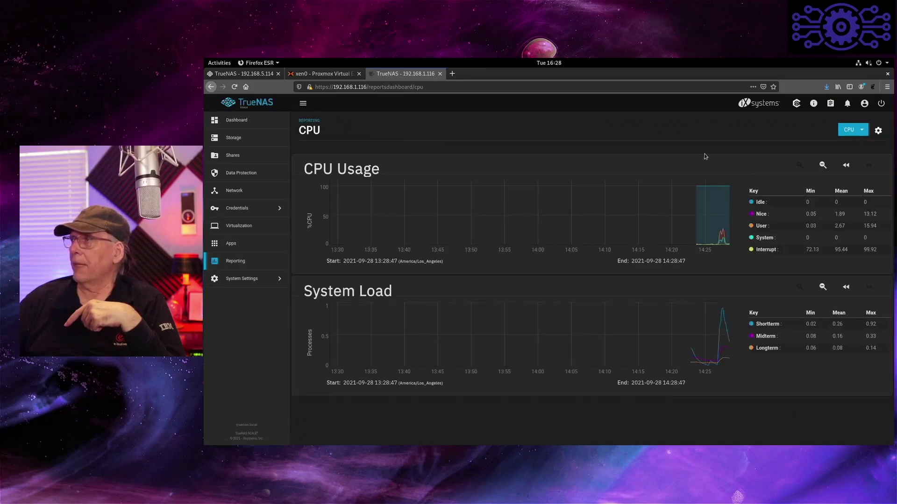
pyautogui.click(861, 132)
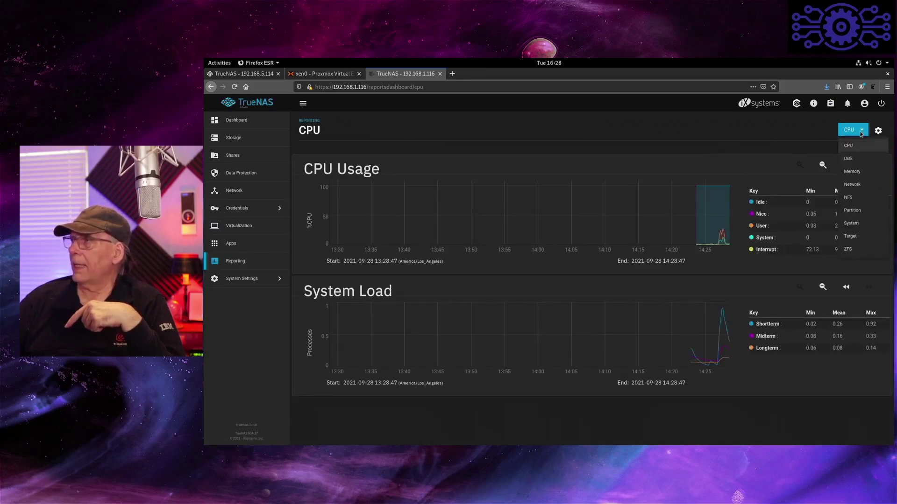
pyautogui.click(850, 160)
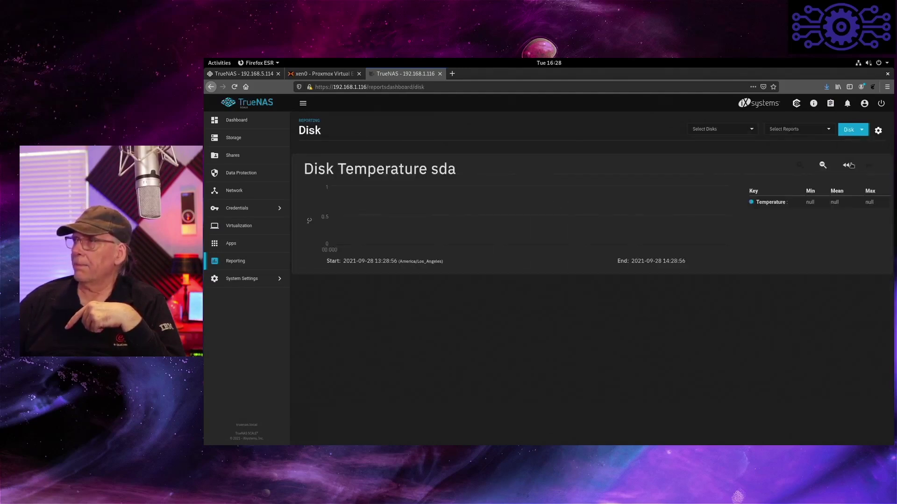
pyautogui.click(861, 134)
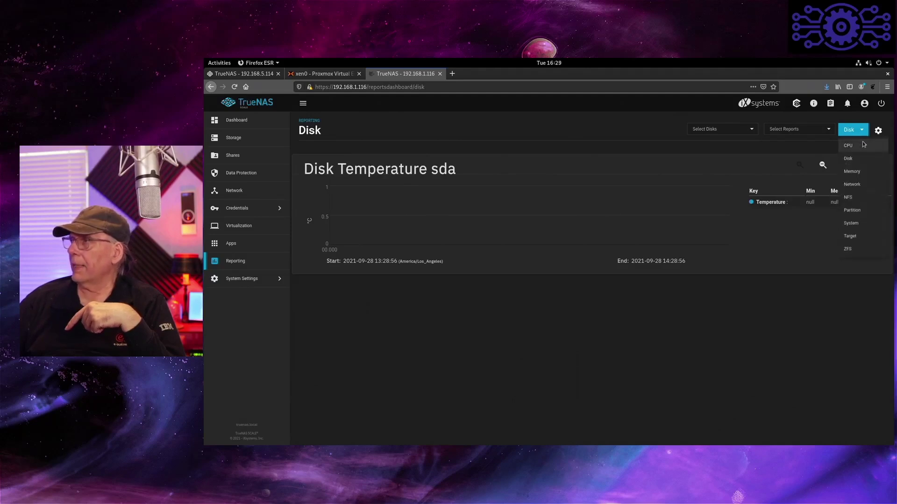
pyautogui.click(852, 172)
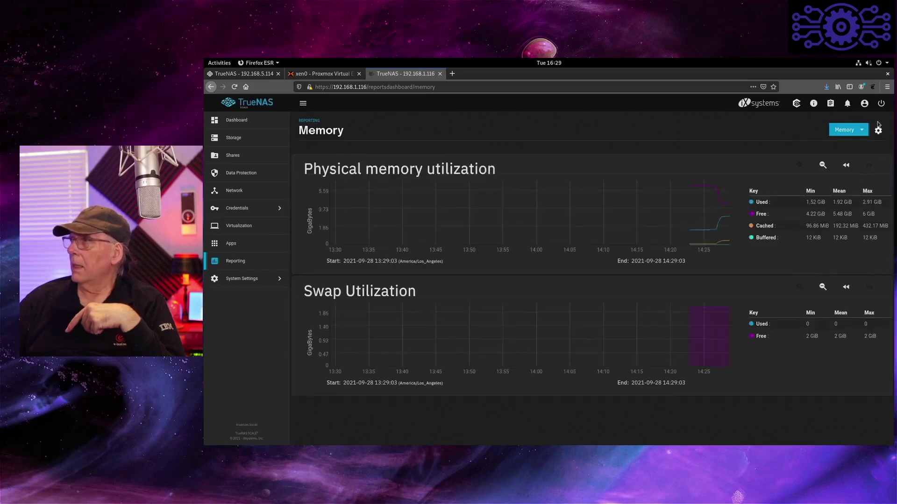
# - Save the reporting settings, view the NFS report, then switch to the 192.168.5.114 tab
pyautogui.click(879, 131)
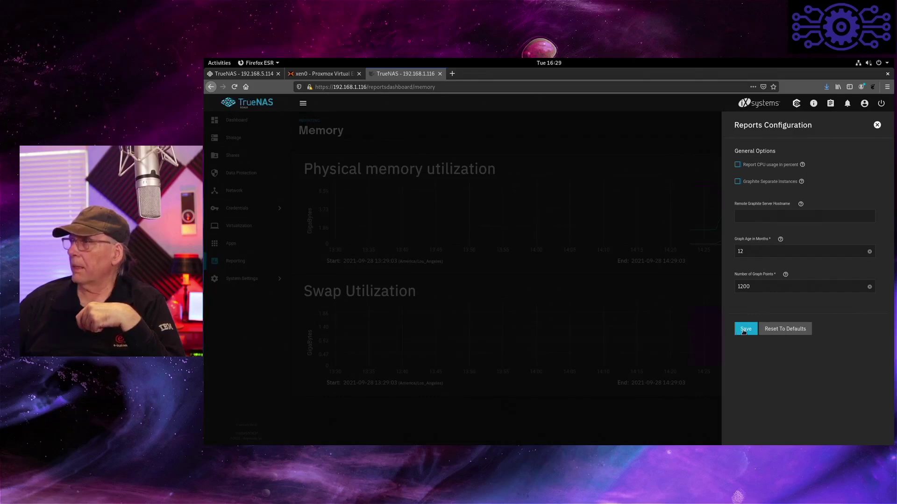
pyautogui.click(745, 329)
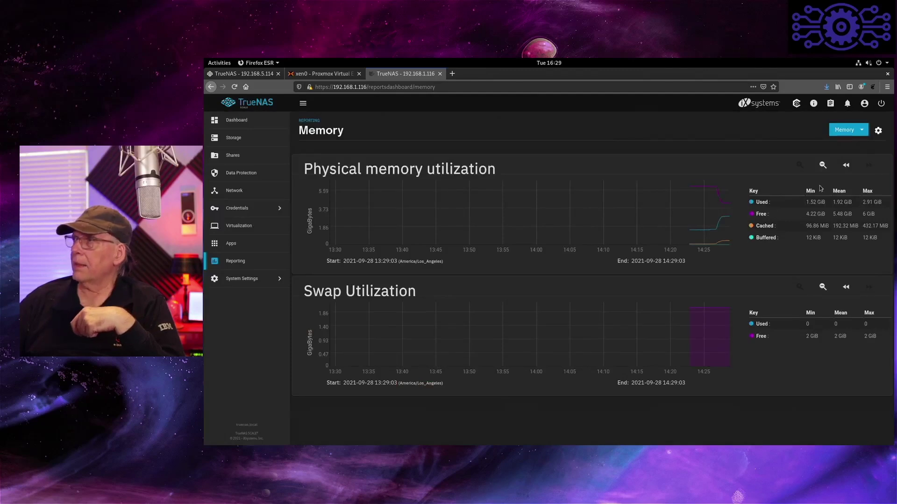
pyautogui.click(850, 135)
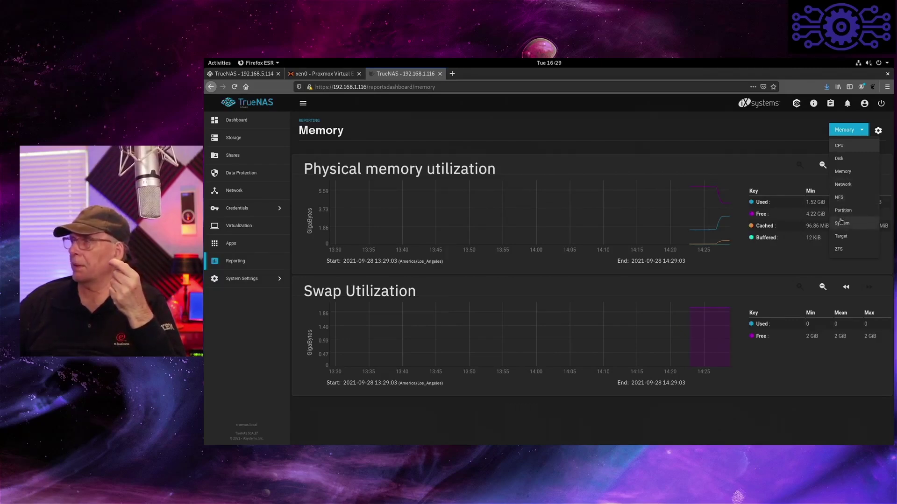
pyautogui.click(842, 201)
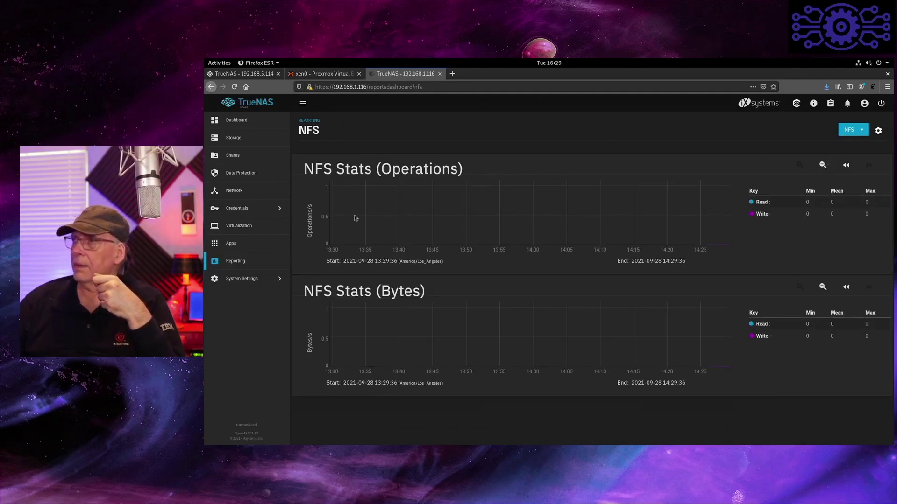
pyautogui.click(238, 280)
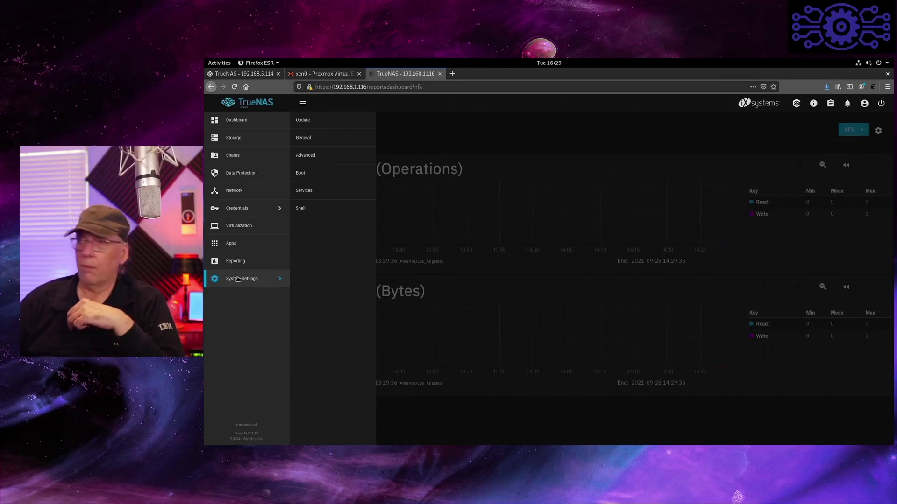
pyautogui.click(243, 74)
# - Log in with the admin username and password, then close the 192.168.1.116 tab
pyautogui.click(495, 282)
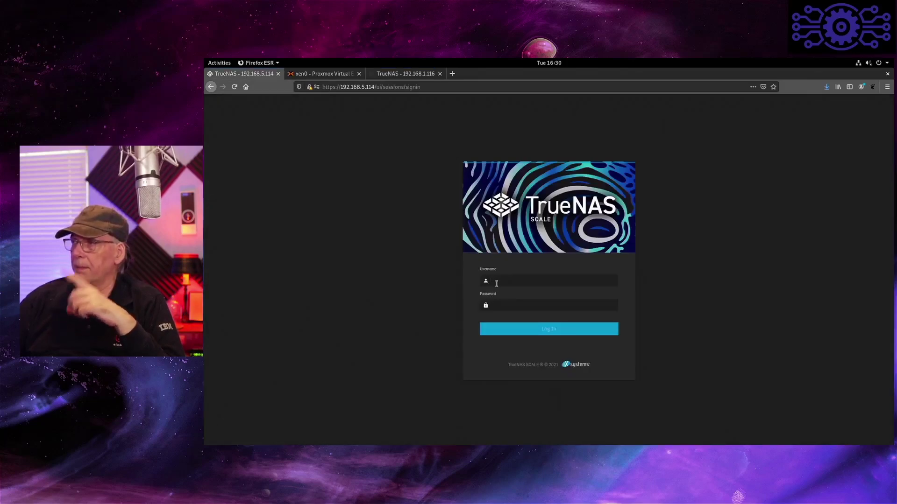
pyautogui.write('root')
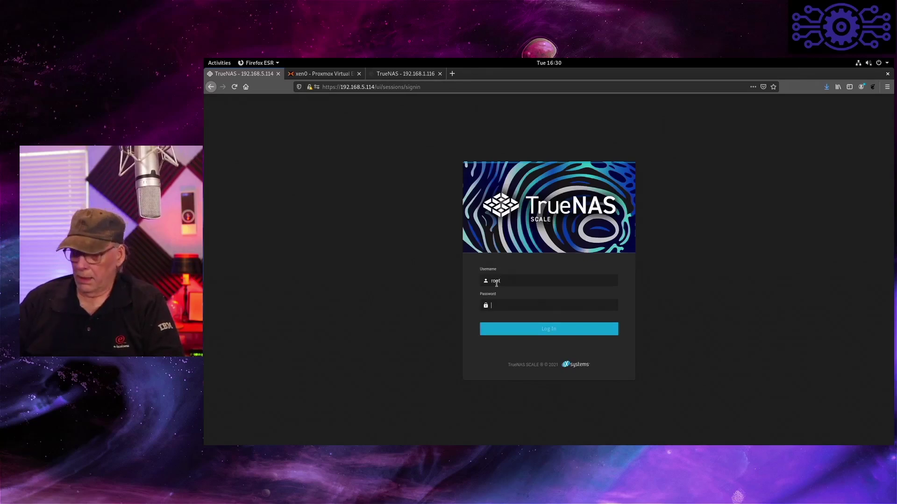
pyautogui.write('*******')
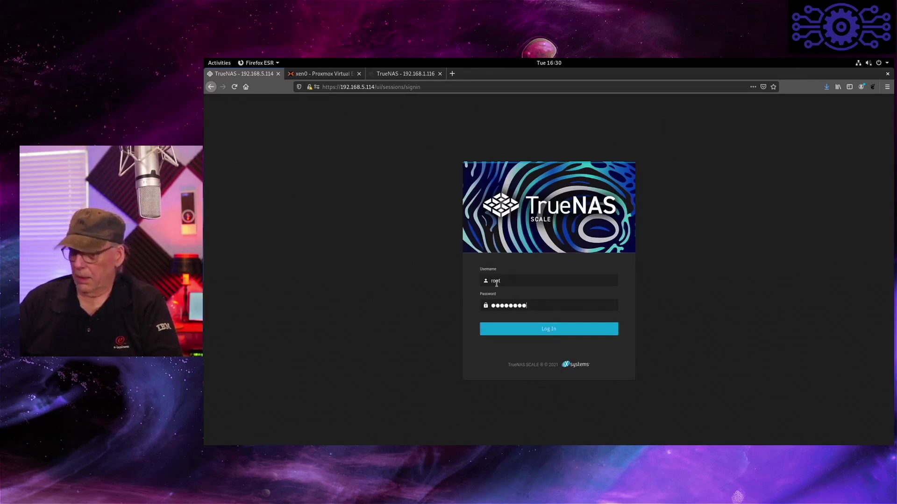
pyautogui.press('Return')
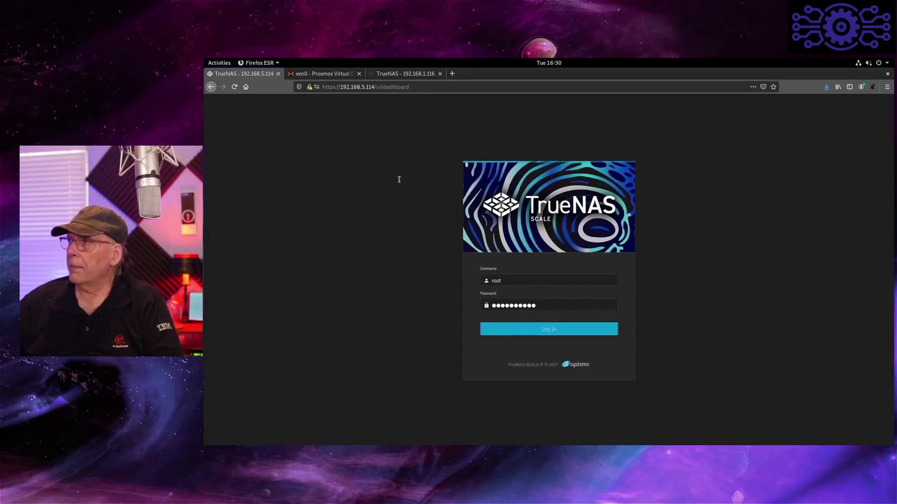
pyautogui.click(440, 74)
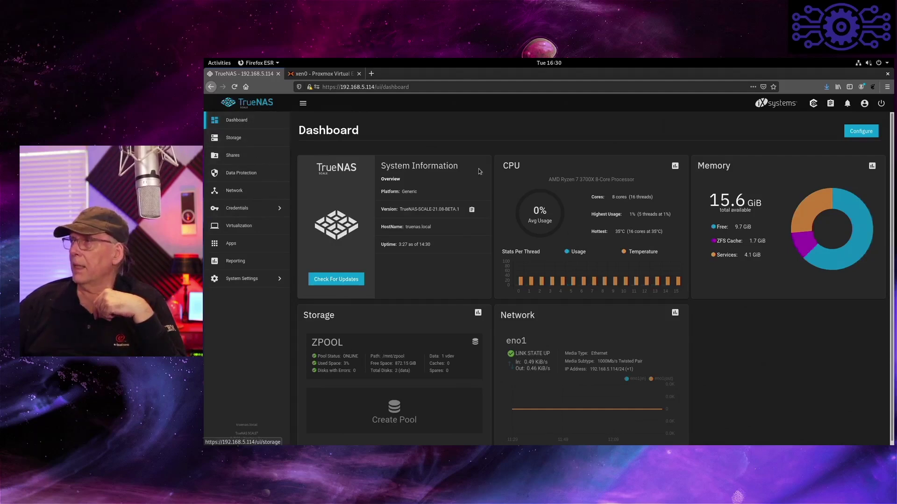
# - Show the zpool and eno1 widgets on the Dashboard, then go to Storage
pyautogui.click(860, 132)
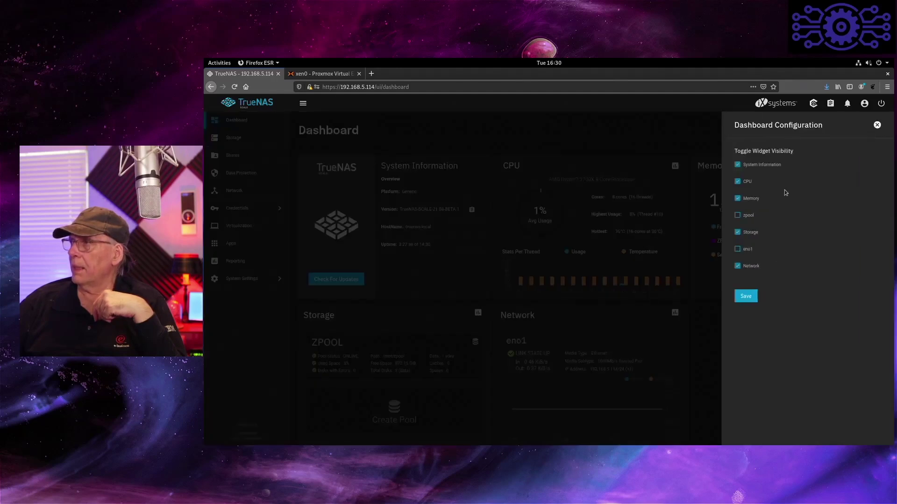
pyautogui.click(739, 216)
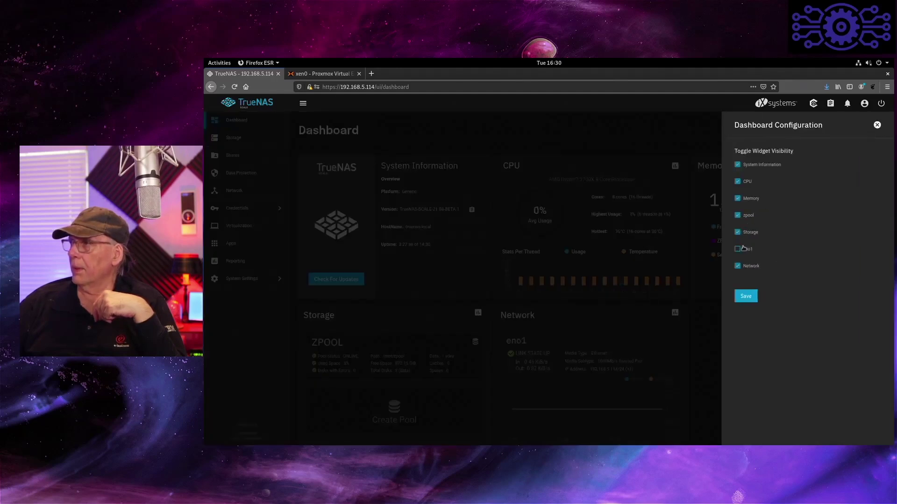
pyautogui.click(739, 250)
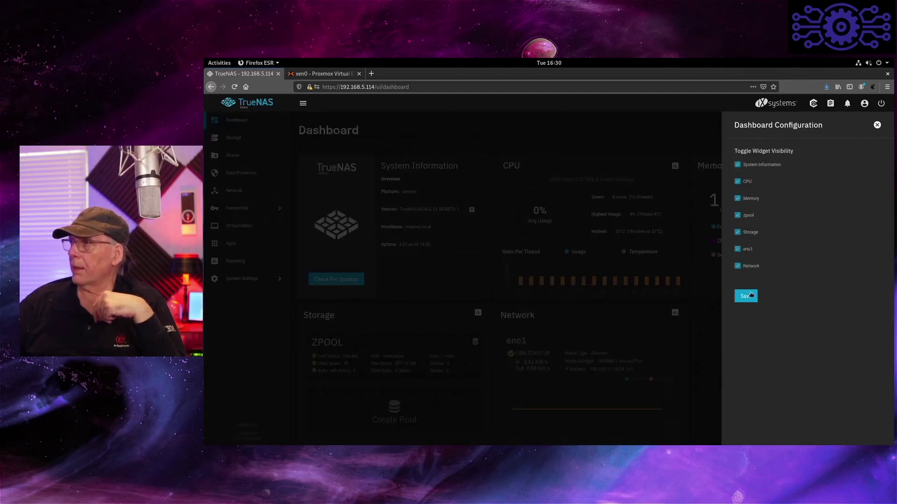
pyautogui.click(753, 298)
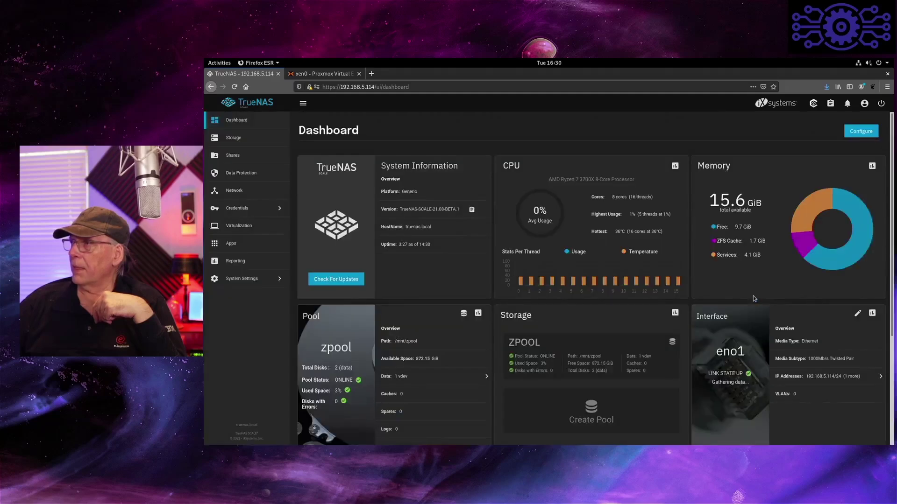
pyautogui.scroll(-3, 679, 226)
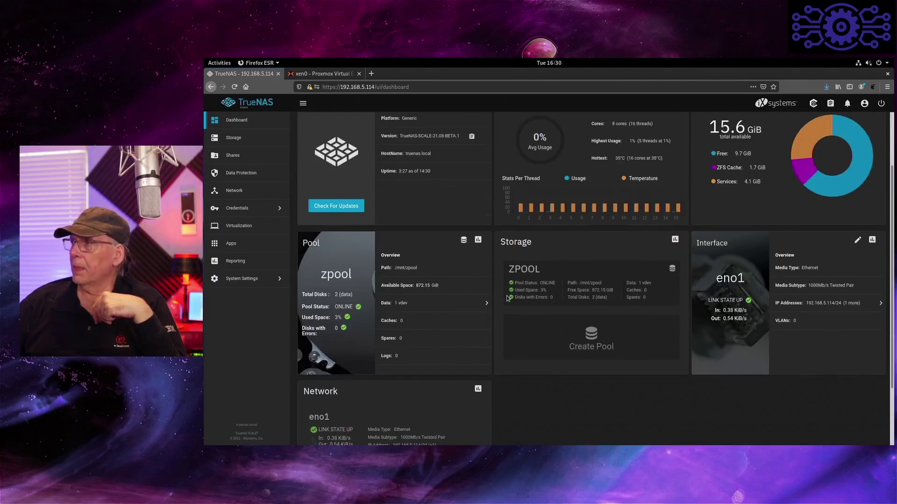
pyautogui.scroll(3, 507, 297)
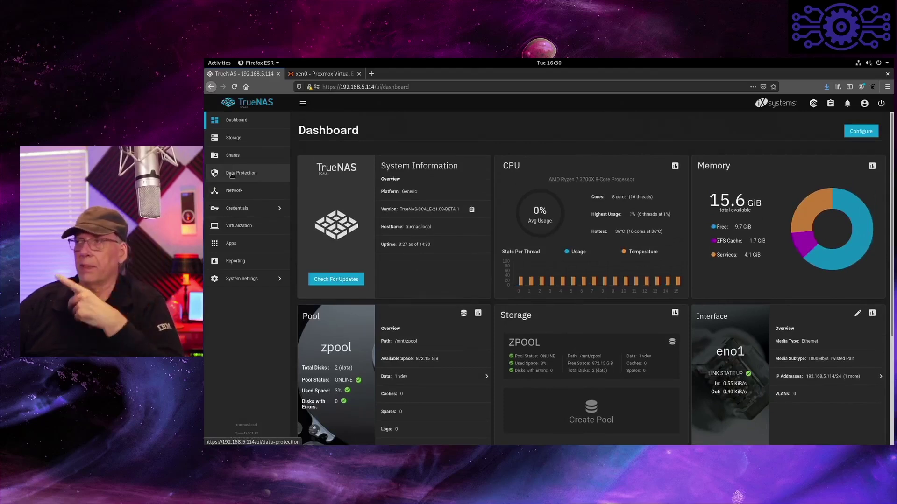
pyautogui.click(248, 143)
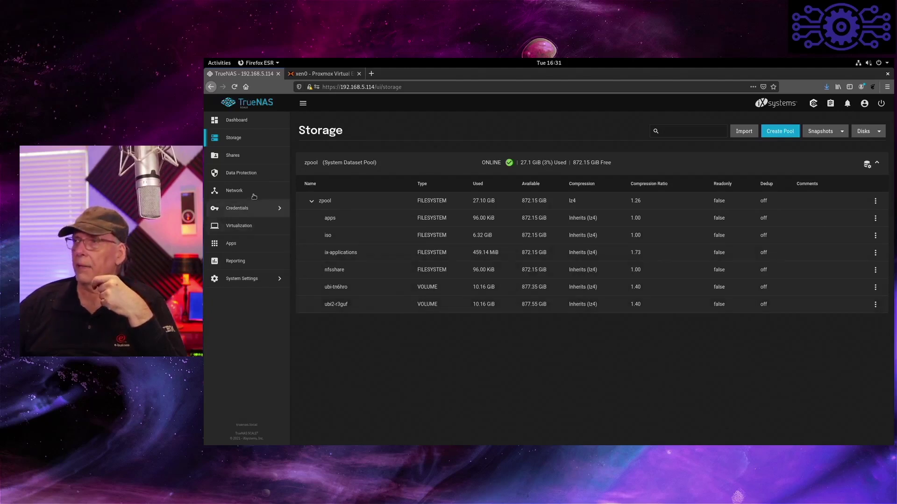
# - Review the Data Protection page's zpool scrub and S.M.A.R.T. test tasks, then go to Network
pyautogui.click(242, 173)
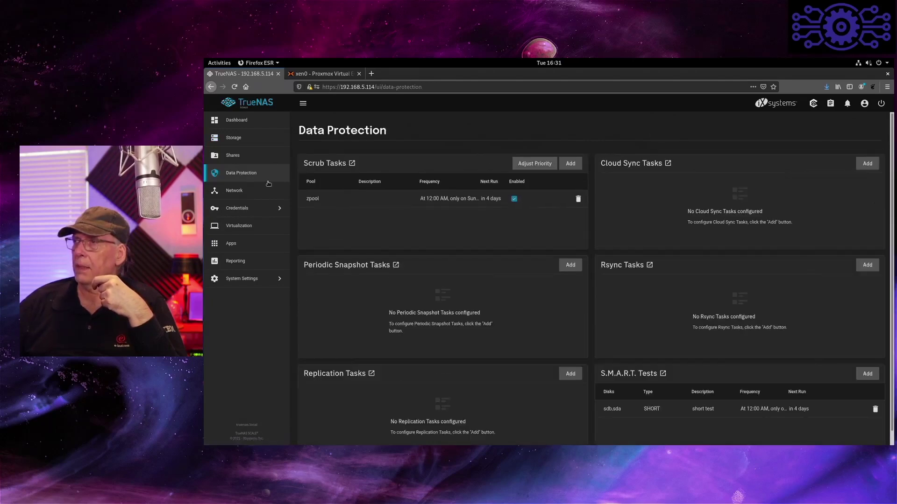
pyautogui.scroll(-1, 449, 319)
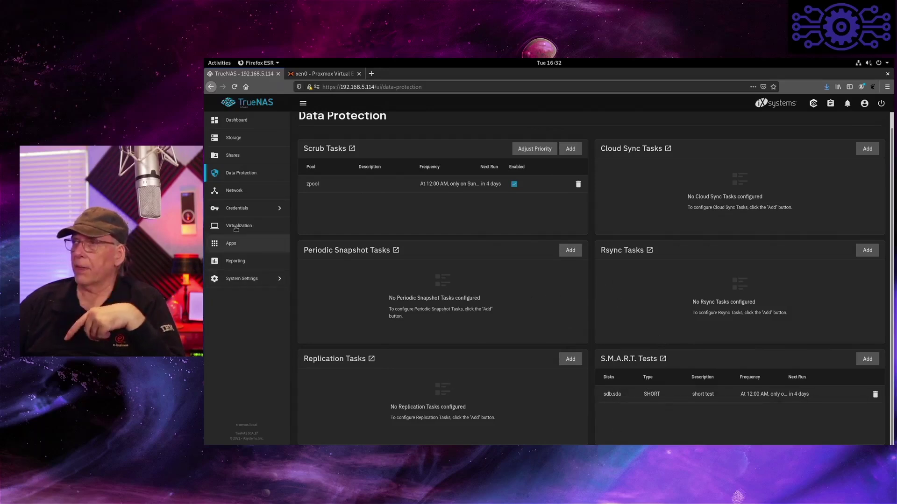
pyautogui.click(234, 192)
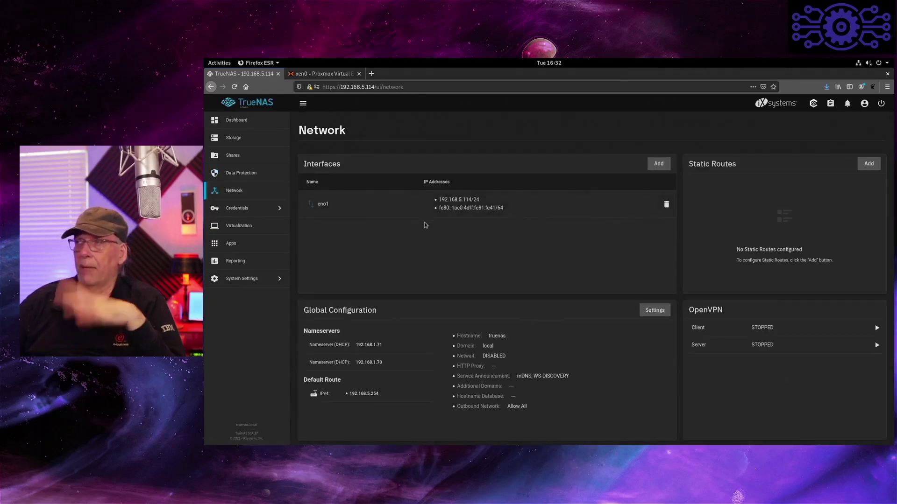
# - Check the Credentials options, then view the Virtual Machines list showing ubi and ubi2
pyautogui.click(248, 214)
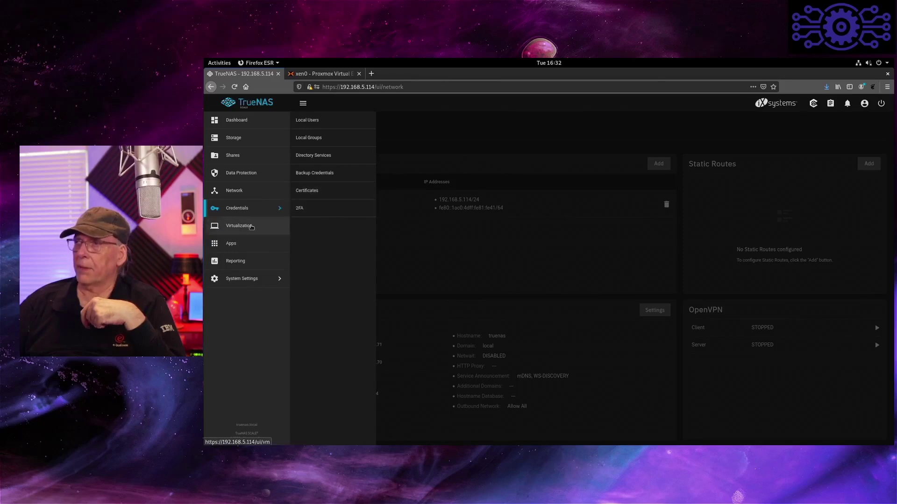
pyautogui.click(252, 228)
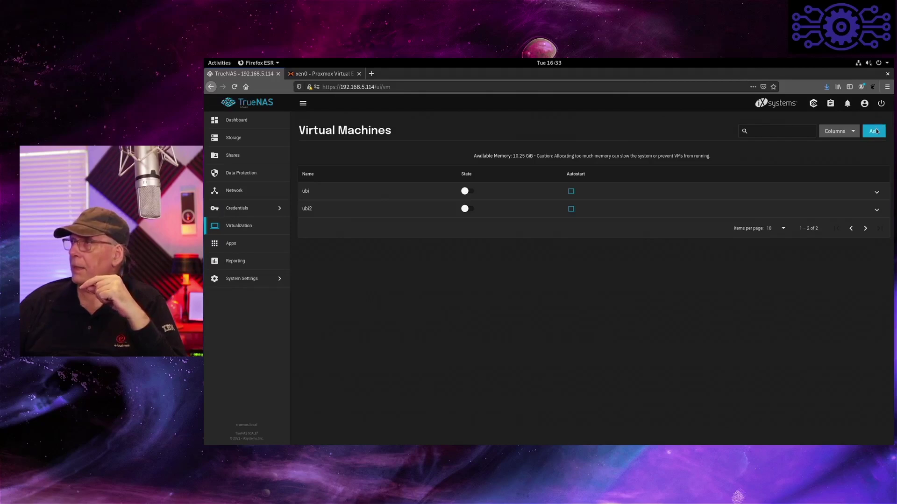
# - Add a Linux VM named 'debian' with the description 'Debian UEFI NootBoot'
pyautogui.click(875, 131)
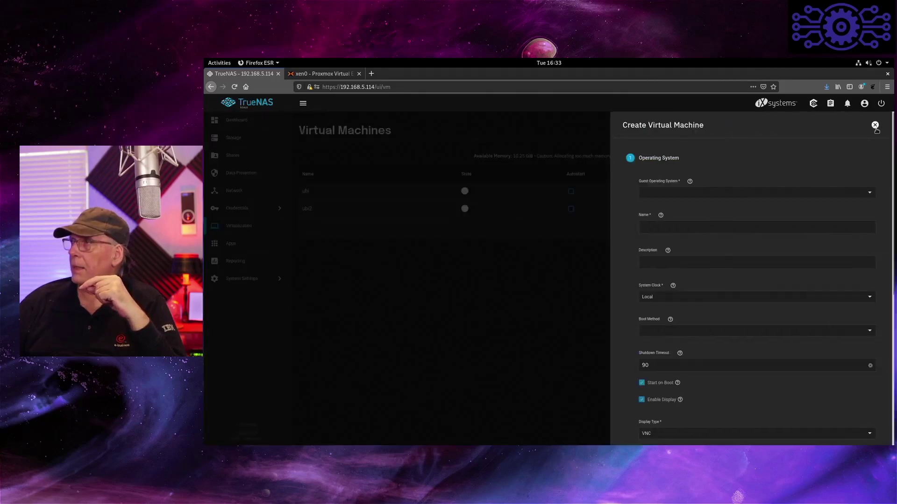
pyautogui.click(737, 192)
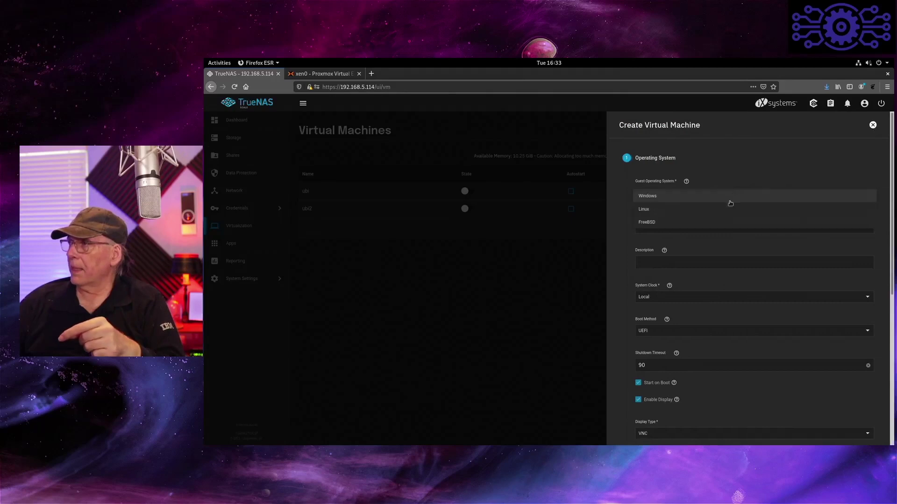
pyautogui.click(716, 208)
pyautogui.click(699, 227)
pyautogui.write('debian')
pyautogui.press('Tab')
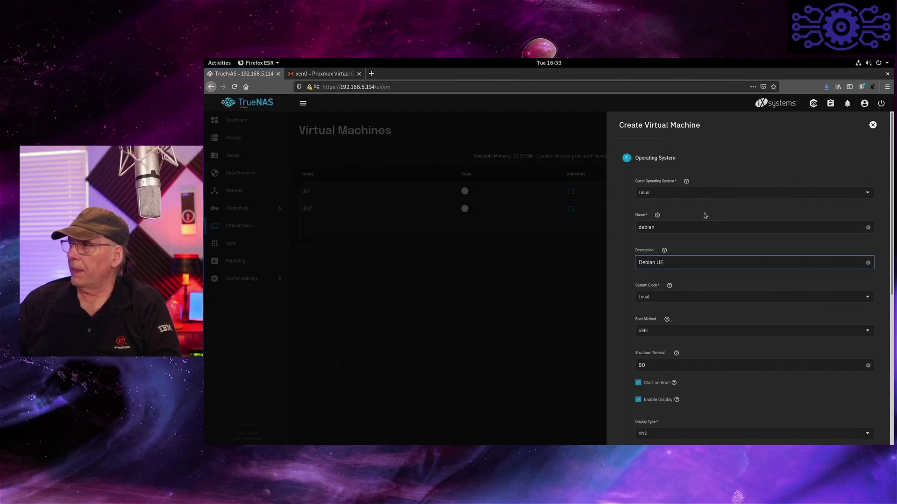
pyautogui.write('Debian UEFI No')
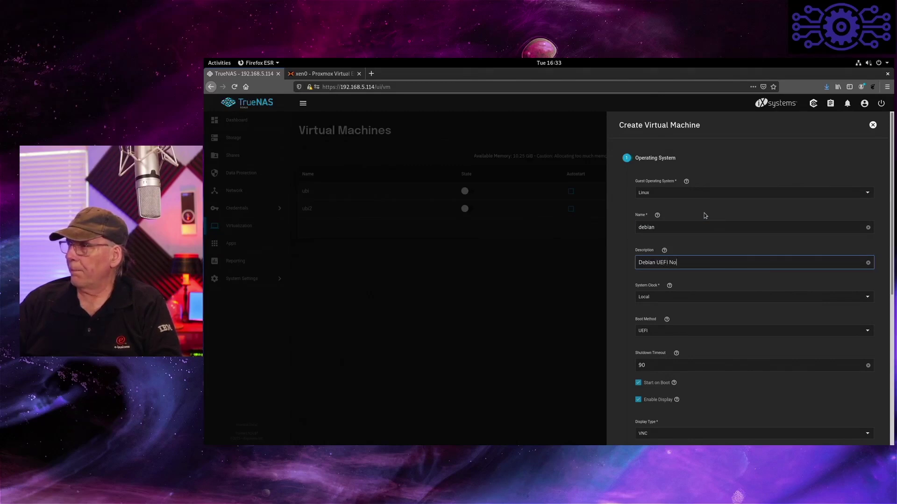
pyautogui.write('otBoot')
pyautogui.press('Tab')
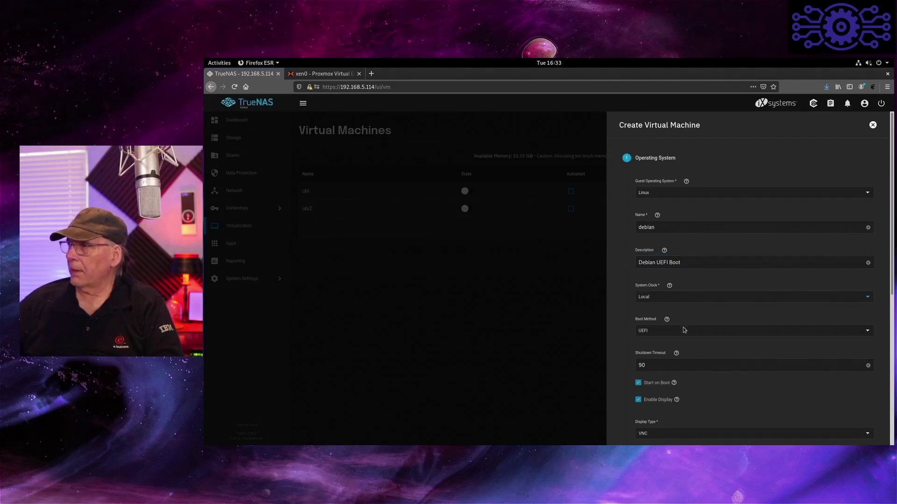
# - Set the display type to SPICE and continue to CPU and memory
pyautogui.scroll(-3, 684, 333)
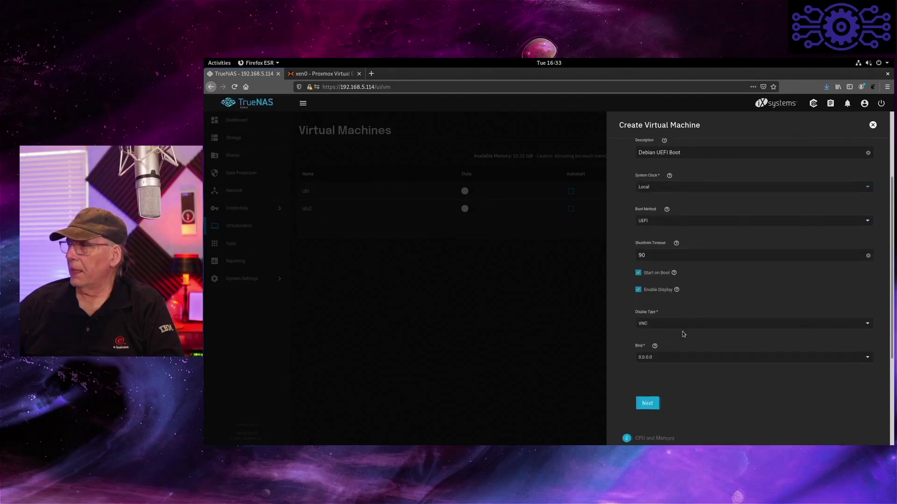
pyautogui.click(740, 327)
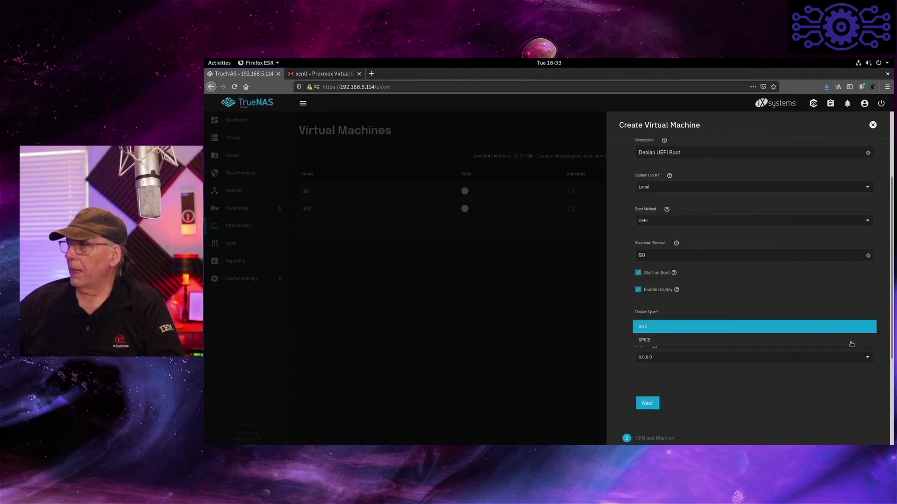
pyautogui.click(655, 342)
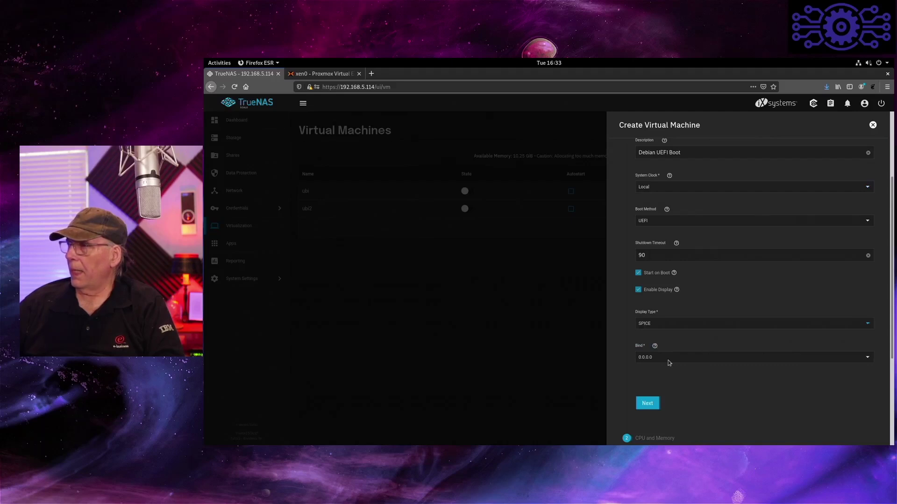
pyautogui.click(655, 404)
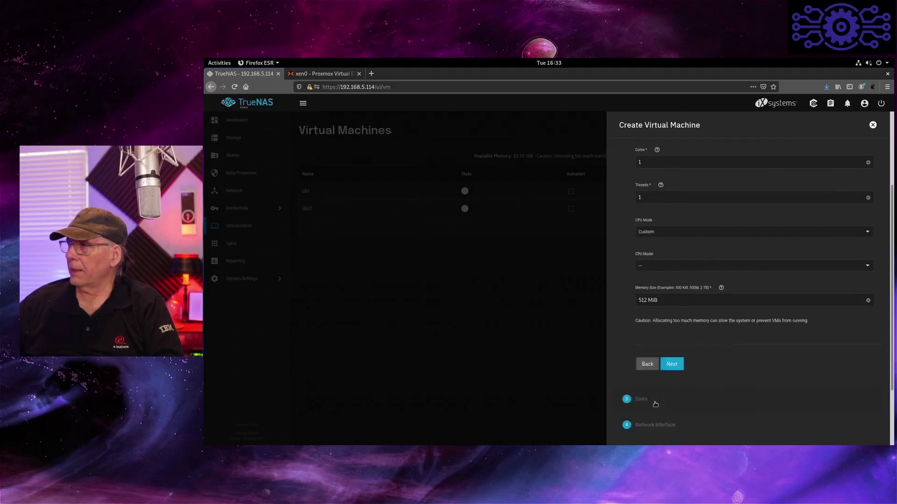
# - Give the VM 4 virtual CPUs, 2 cores and 2 threads
pyautogui.scroll(2, 746, 180)
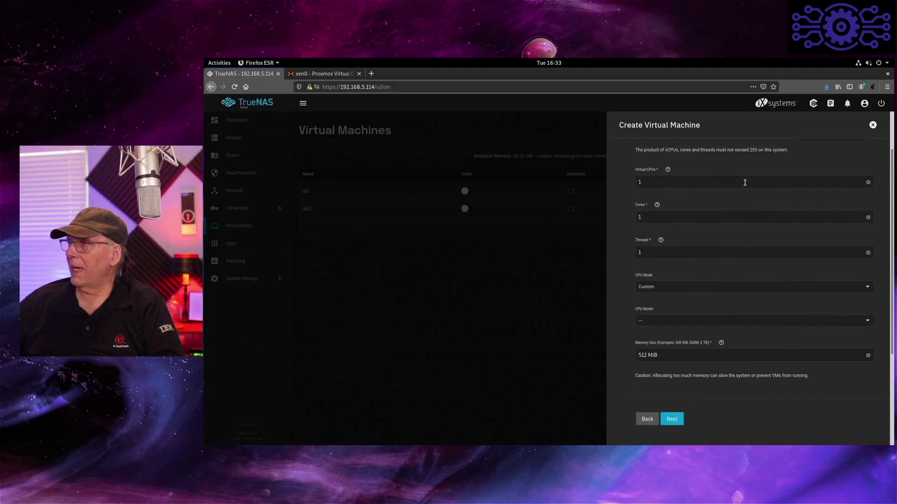
pyautogui.doubleClick(643, 182)
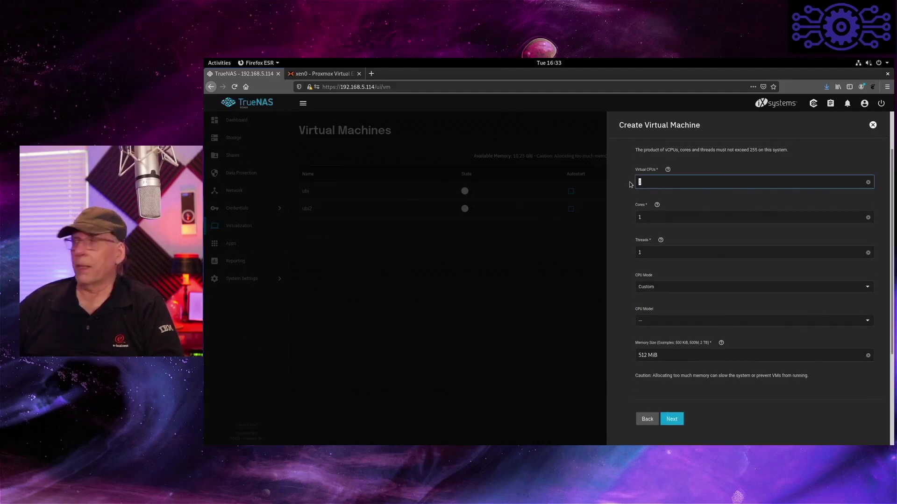
pyautogui.write('4')
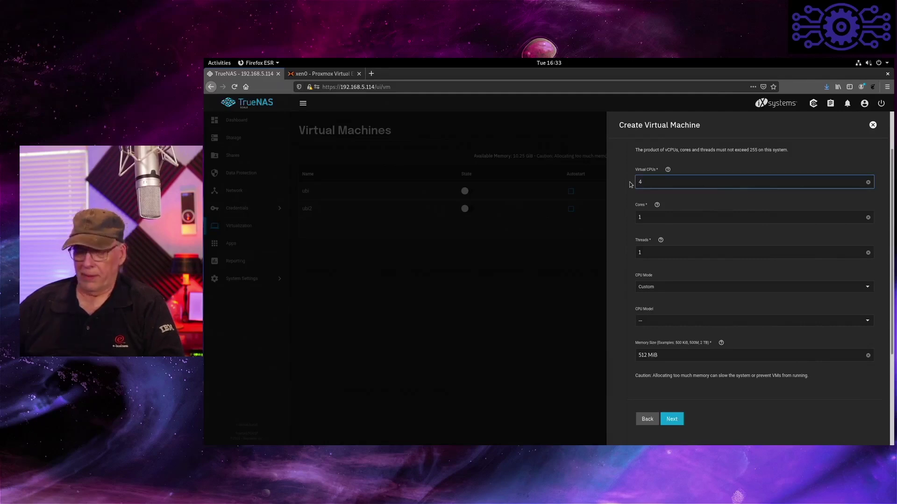
pyautogui.press('Tab')
pyautogui.write('2')
pyautogui.press('Tab')
pyautogui.write('2')
pyautogui.press('Tab')
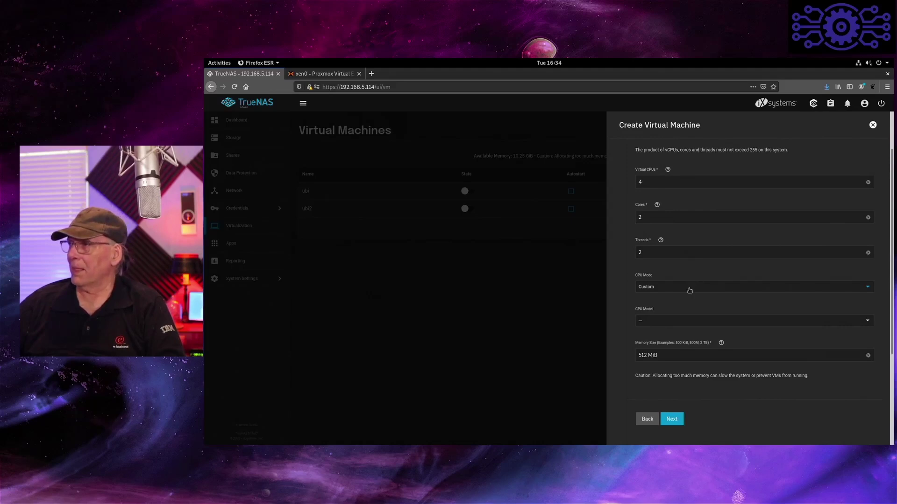
# - Choose Host Model CPU mode, set memory to 4096, and advance to the disks step
pyautogui.scroll(-1, 690, 291)
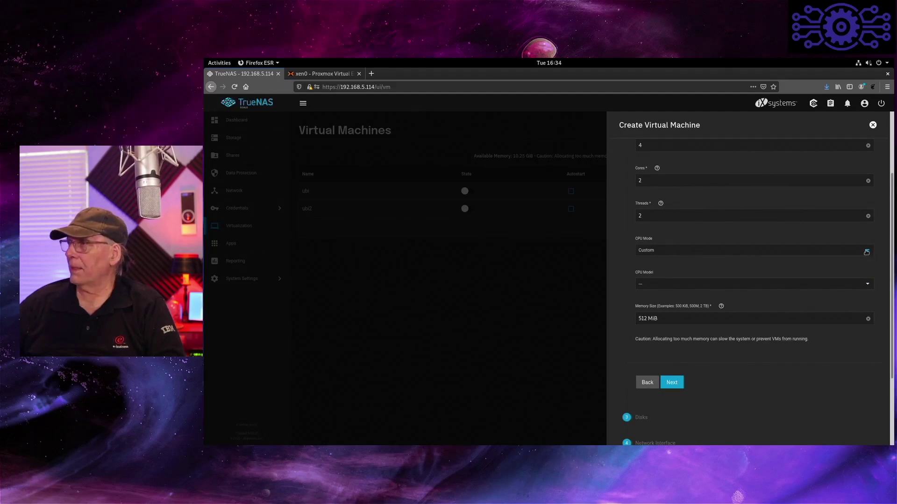
pyautogui.click(864, 252)
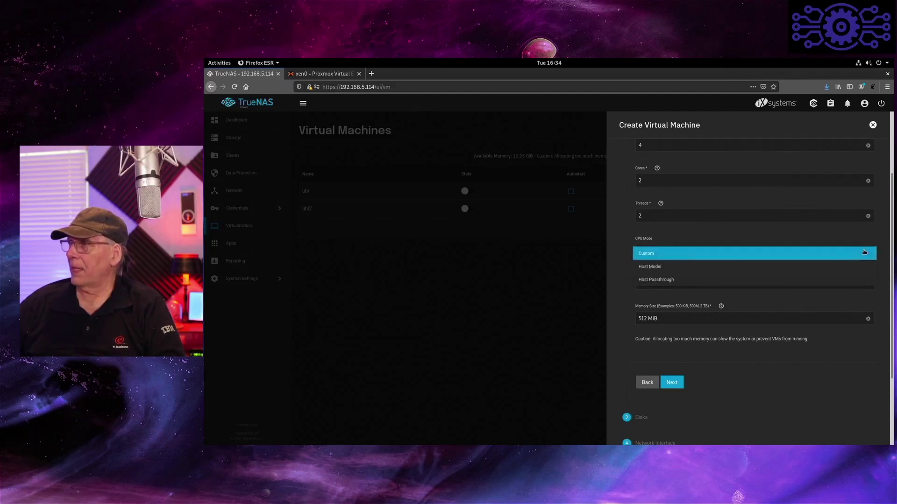
pyautogui.click(794, 266)
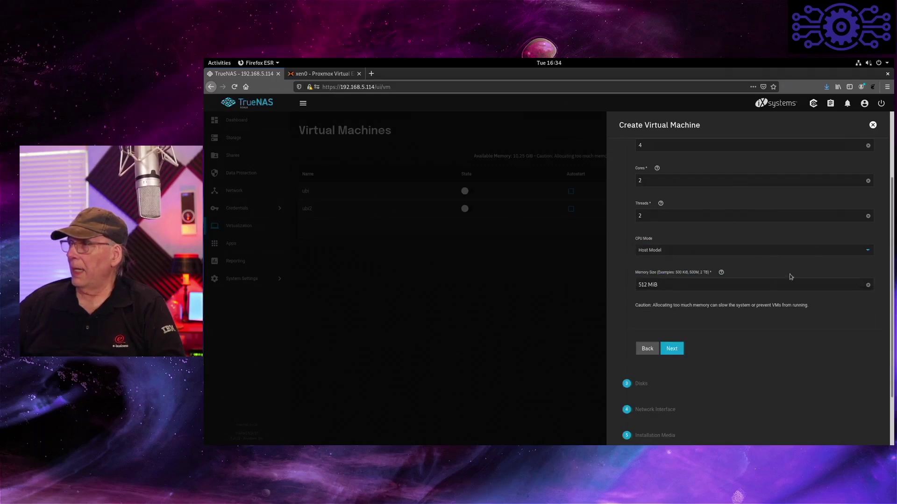
pyautogui.moveTo(666, 286); pyautogui.dragTo(627, 283)
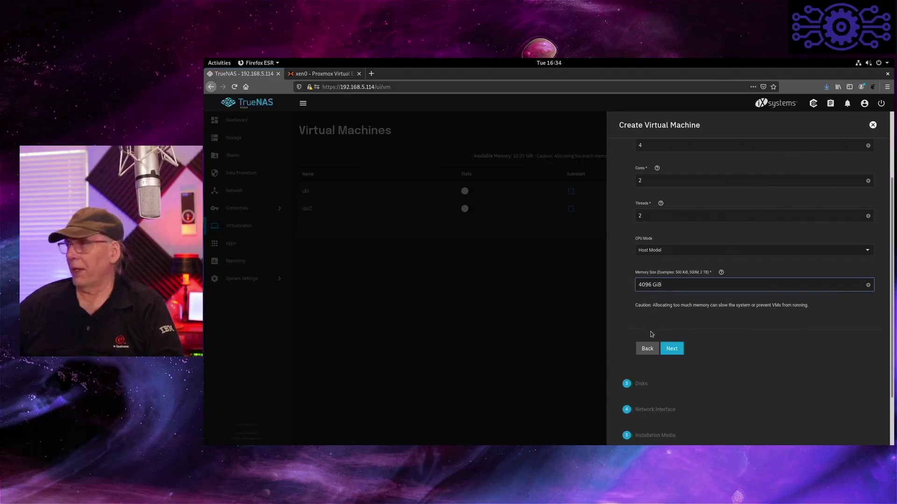
pyautogui.click(668, 349)
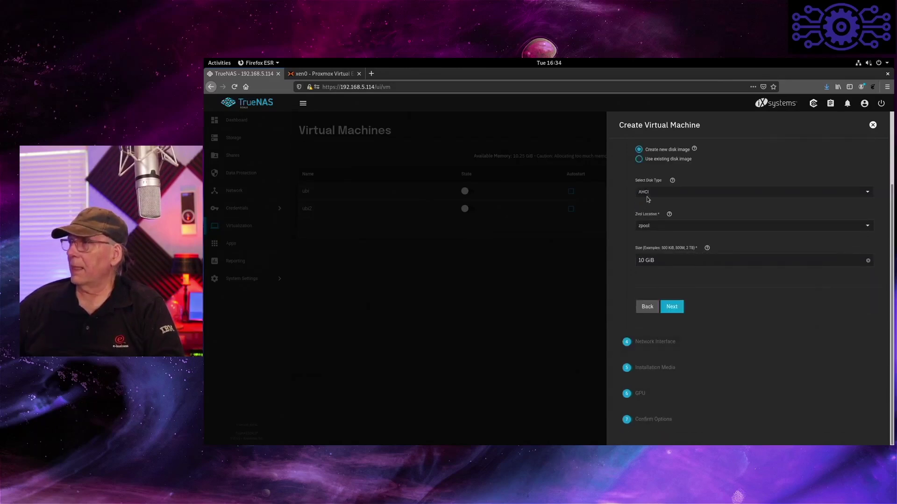
# - Make the new disk a 32 GiB VirtIO image on zpool and keep the default network interface
pyautogui.click(869, 192)
pyautogui.click(825, 209)
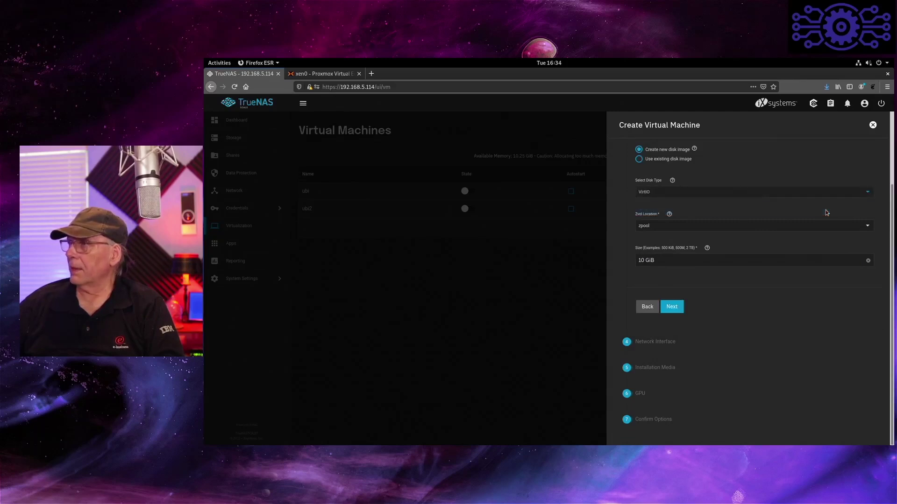
pyautogui.click(681, 306)
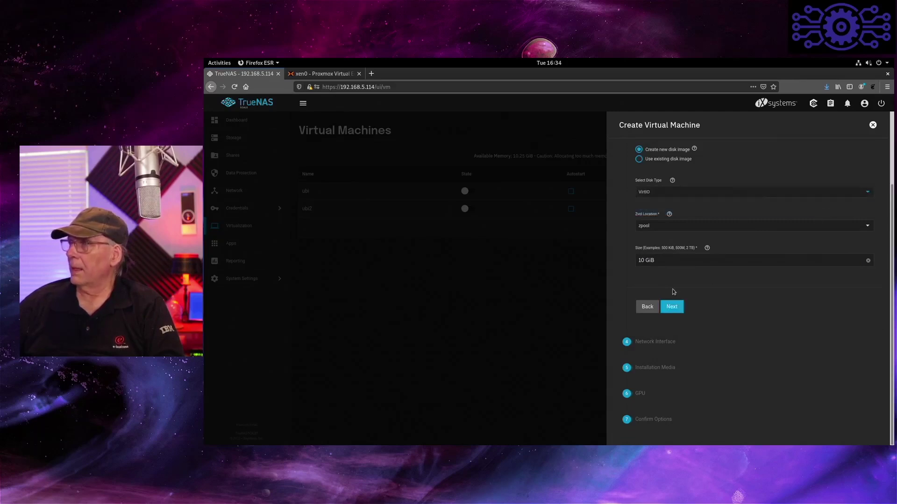
pyautogui.moveTo(645, 261); pyautogui.dragTo(630, 261)
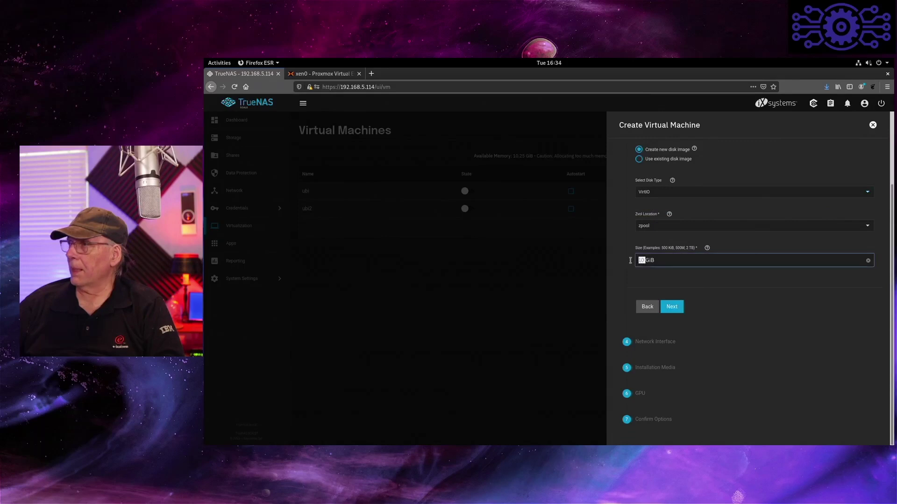
pyautogui.write('32')
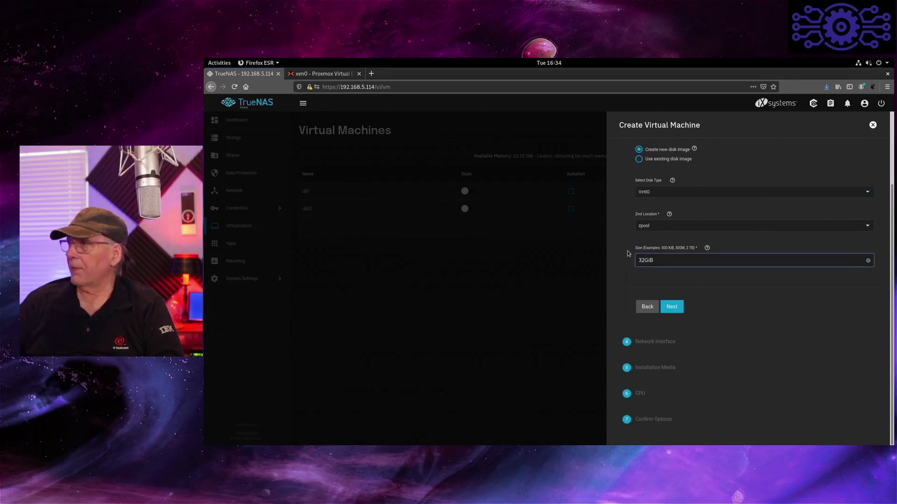
pyautogui.click(671, 309)
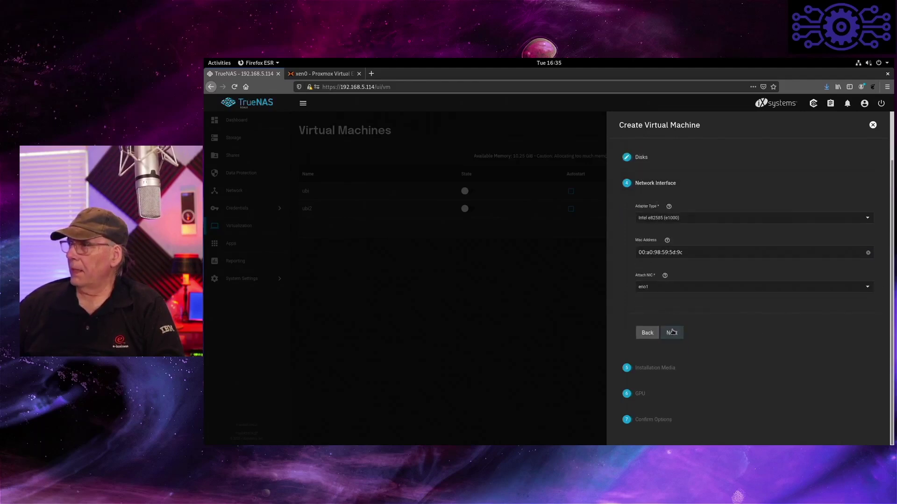
pyautogui.click(672, 332)
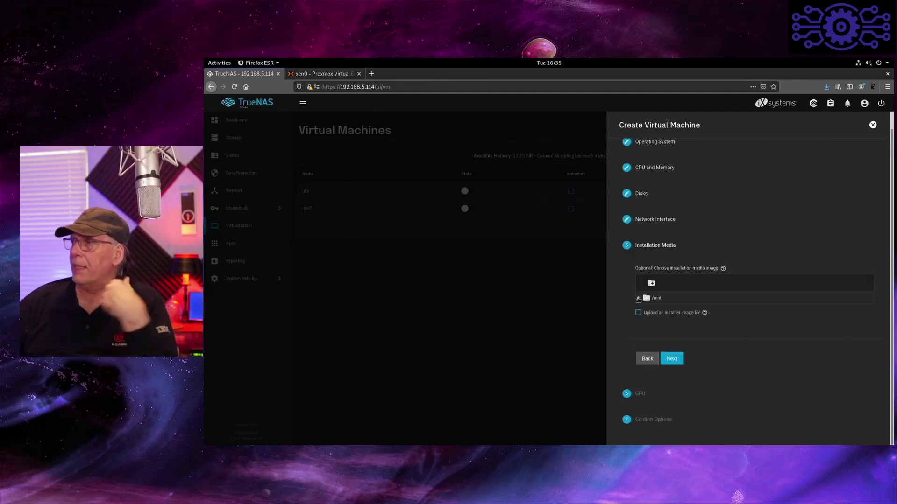
# - Select debian-live-11.0.0-amd64-gnome.iso from /mnt/zpool/iso as the installation media
pyautogui.click(639, 298)
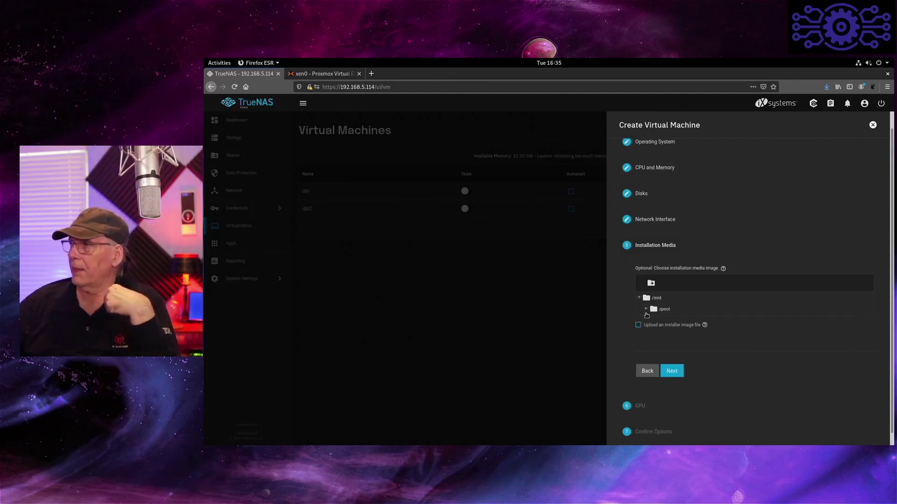
pyautogui.click(646, 309)
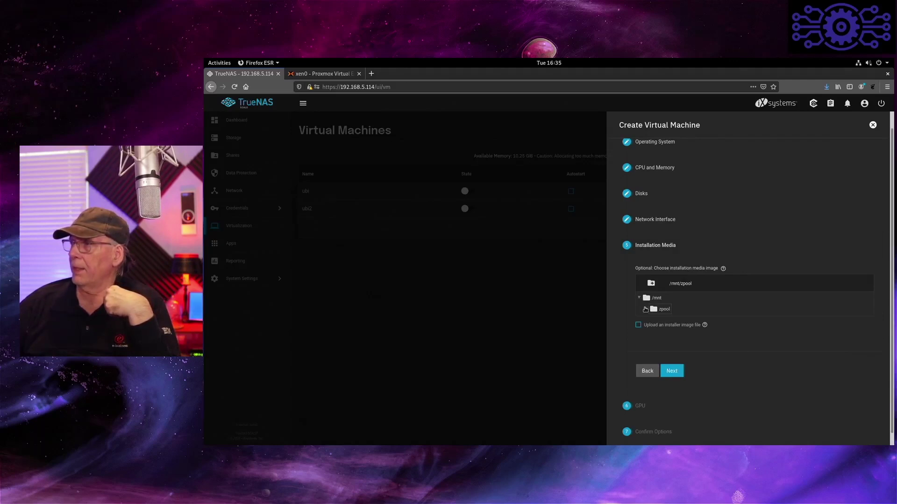
pyautogui.click(645, 309)
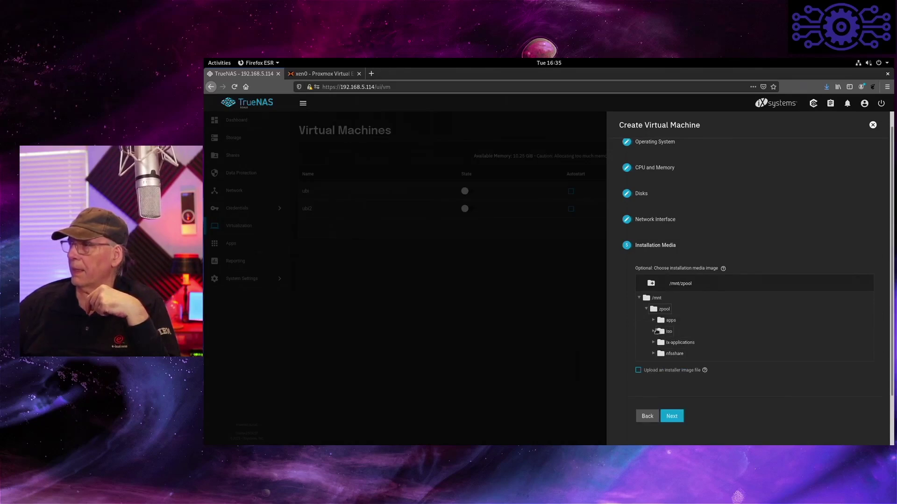
pyautogui.click(652, 332)
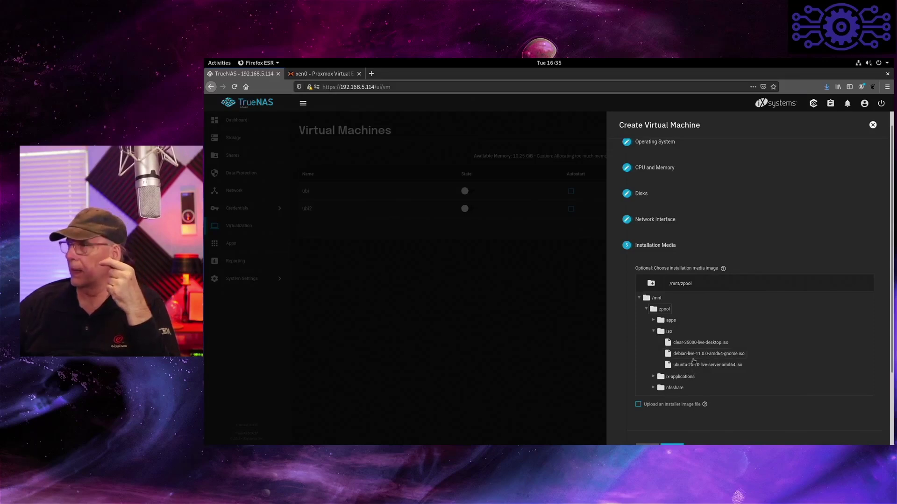
pyautogui.click(696, 355)
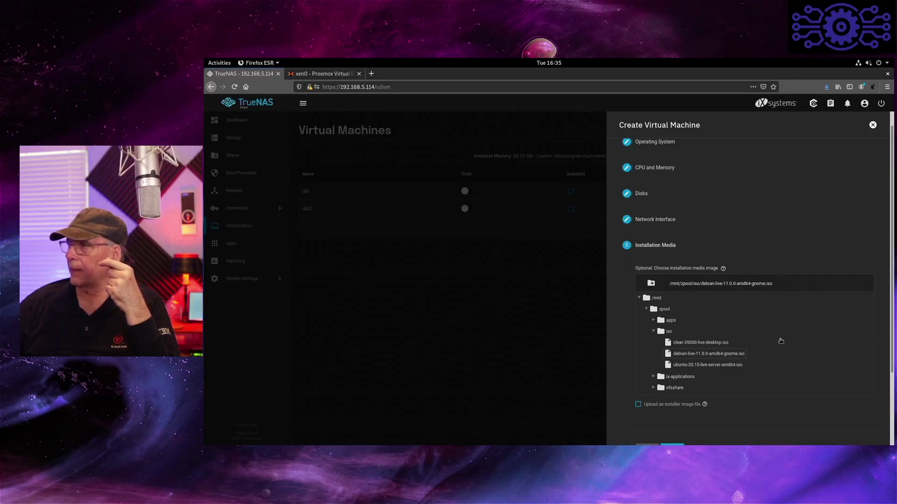
pyautogui.scroll(-3, 782, 344)
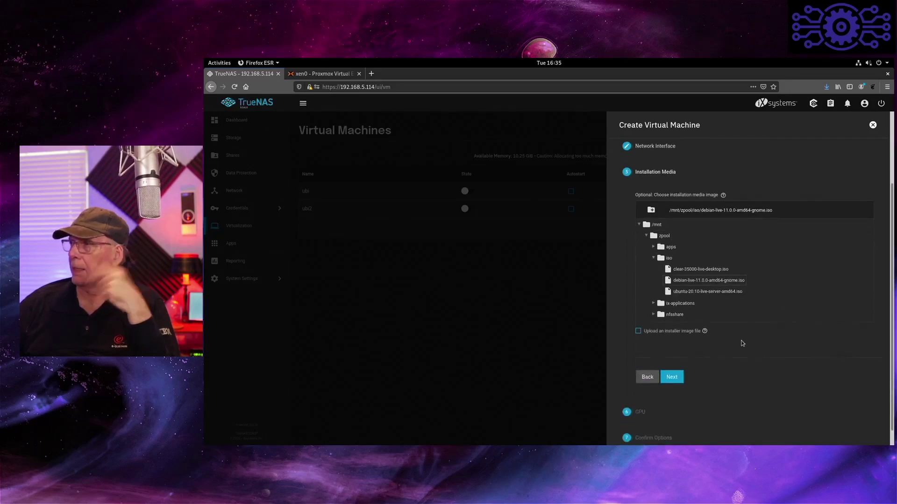
pyautogui.click(680, 381)
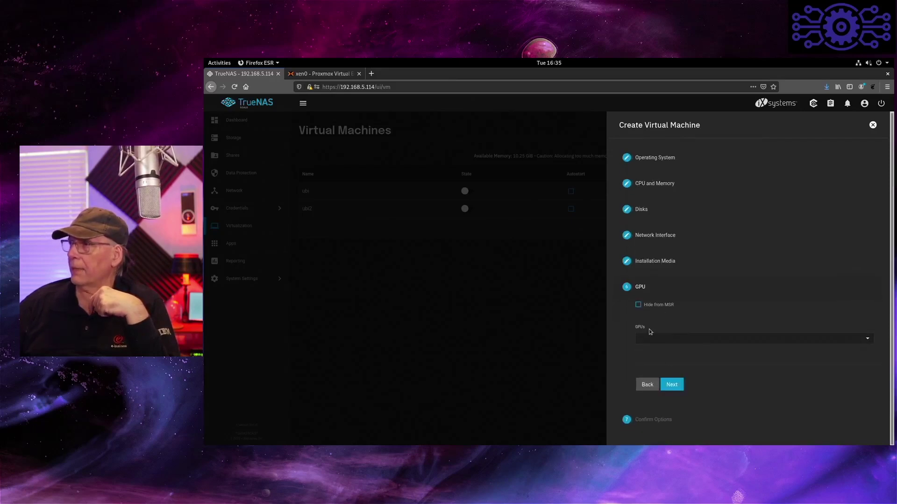
# - Skip GPU options, submit the debian VM, then expand its row and open its Edit form
pyautogui.click(678, 385)
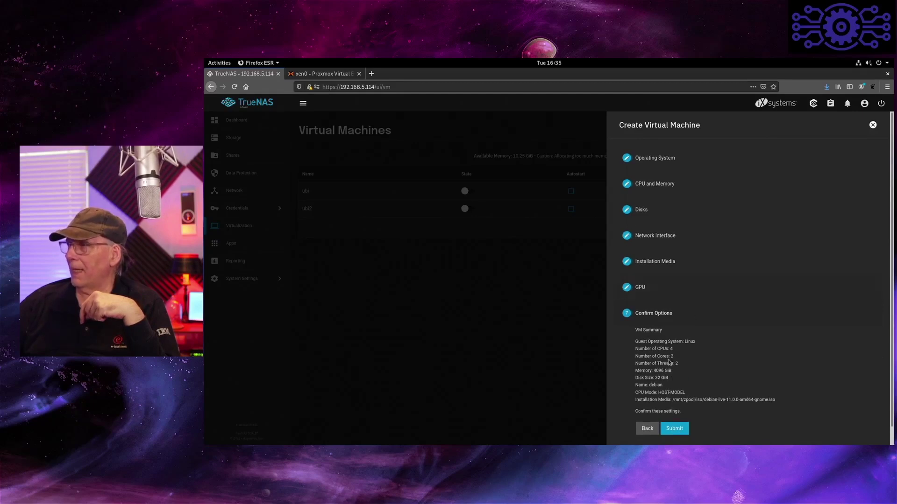
pyautogui.click(675, 429)
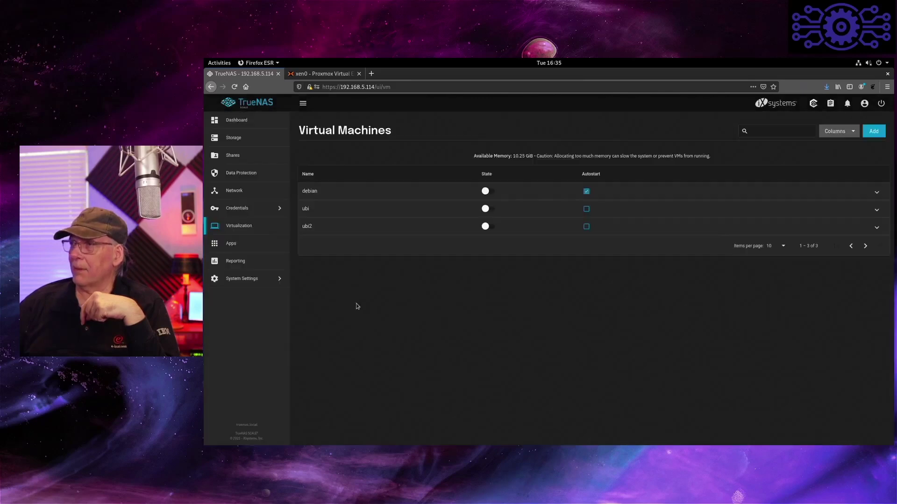
pyautogui.click(325, 196)
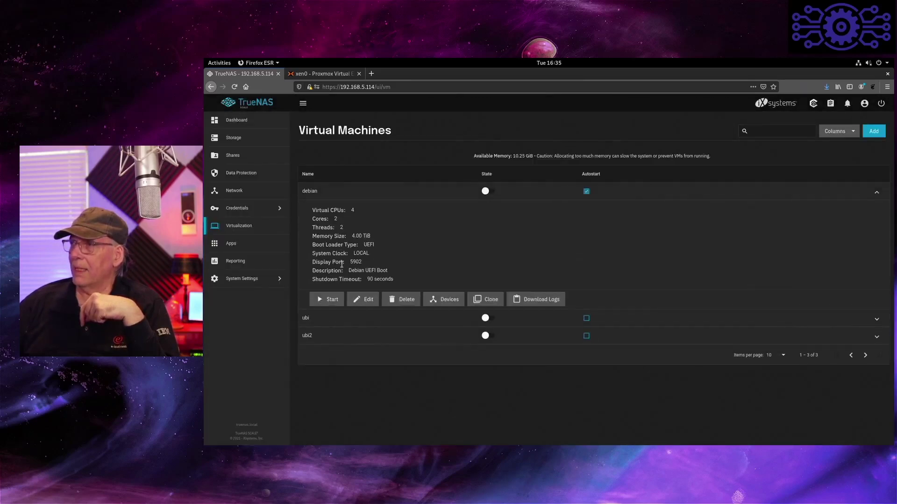
pyautogui.click(368, 303)
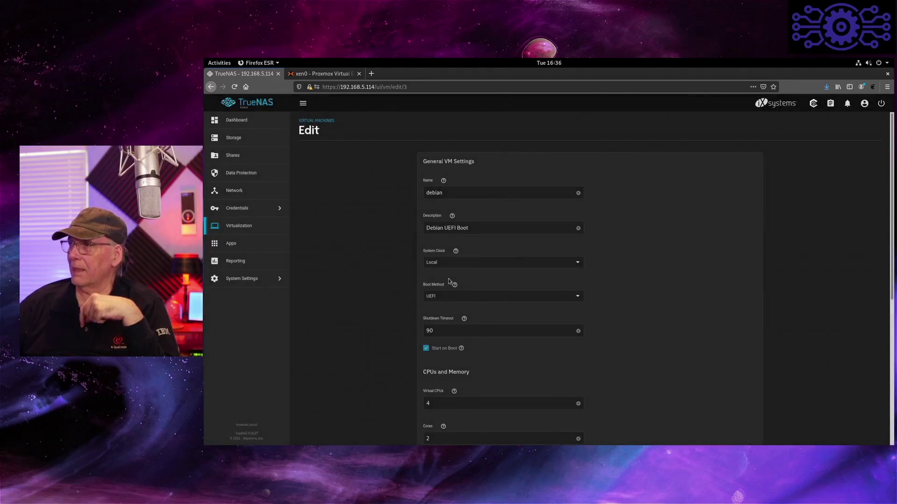
# - Change the debian VM's memory size unit from TiB to GiB, making it 4 GiB, and save
pyautogui.scroll(-5, 460, 317)
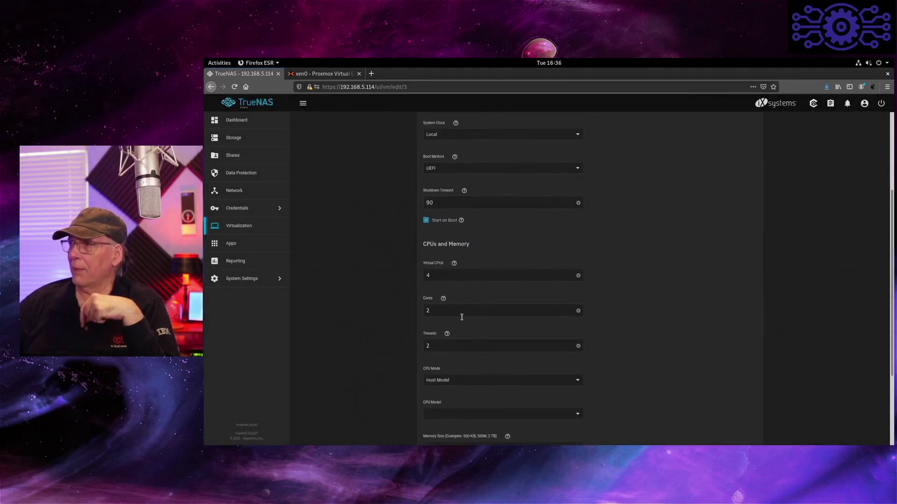
pyautogui.scroll(-5, 462, 320)
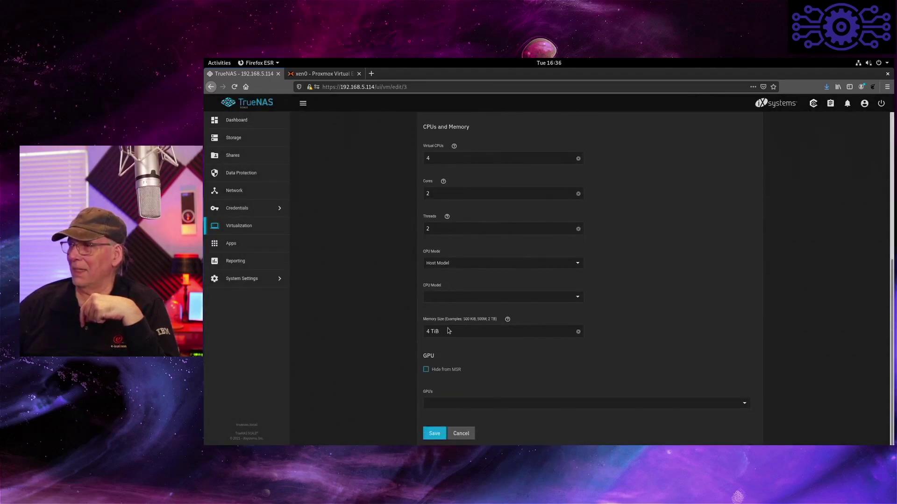
pyautogui.click(448, 331)
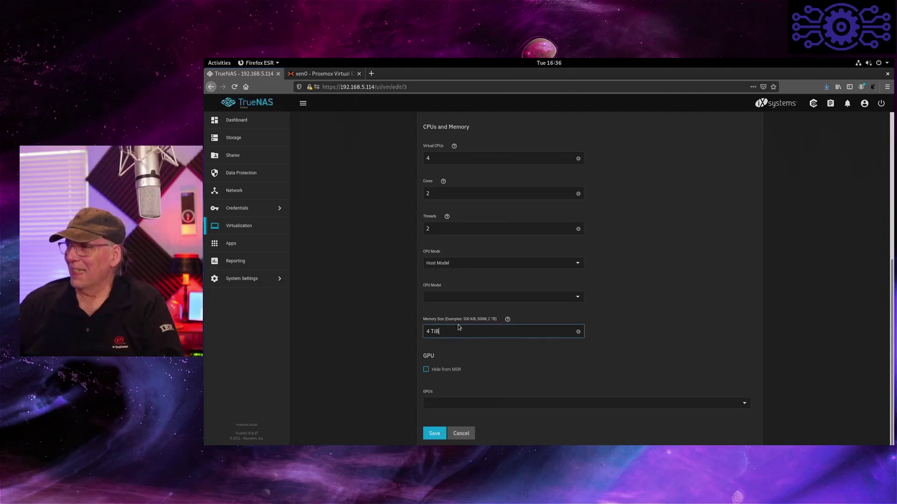
pyautogui.write('===')
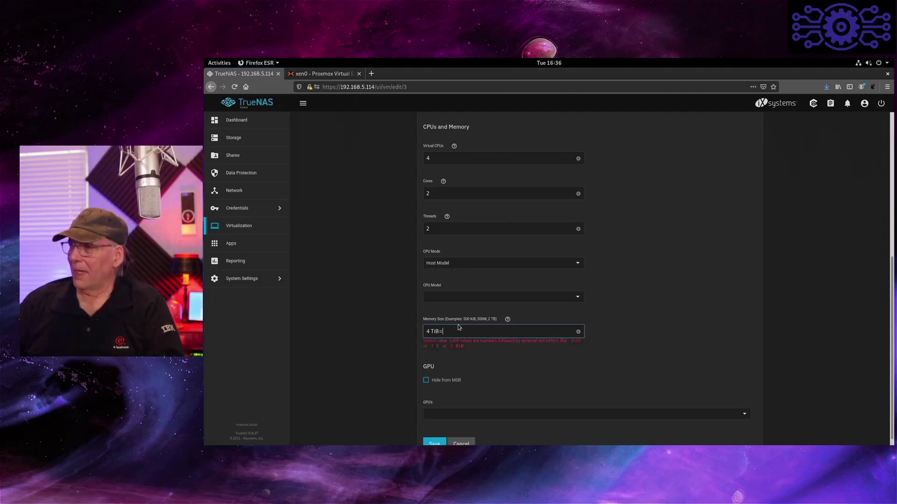
pyautogui.press('BackSpace')
pyautogui.write('GiB')
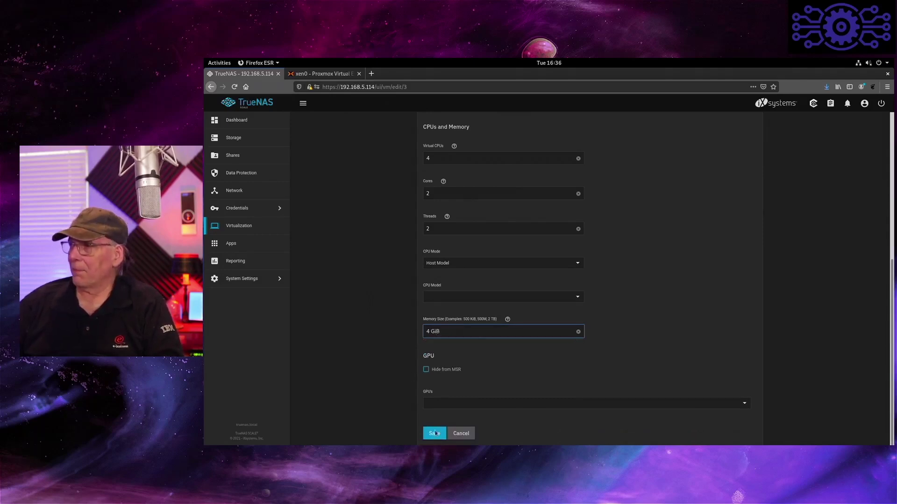
pyautogui.click(438, 434)
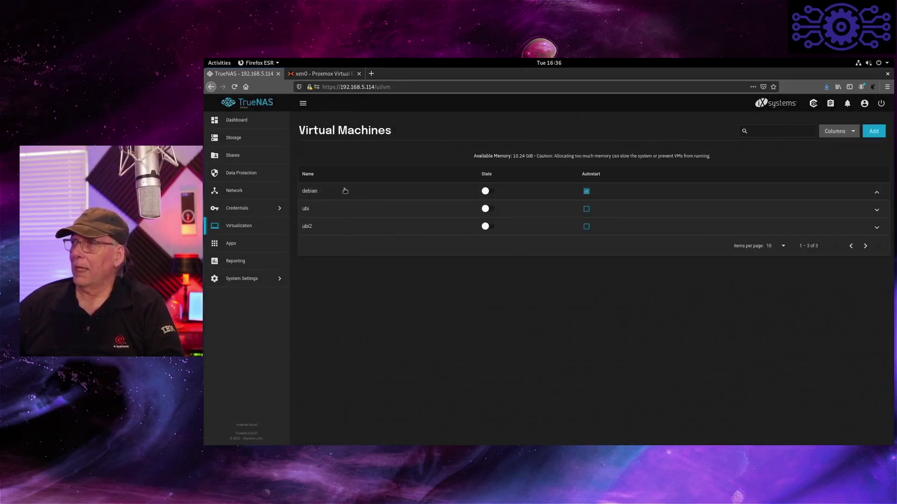
# - Start the debian VM and open its SPICE display at the Debian 11 GRUB menu
pyautogui.click(347, 190)
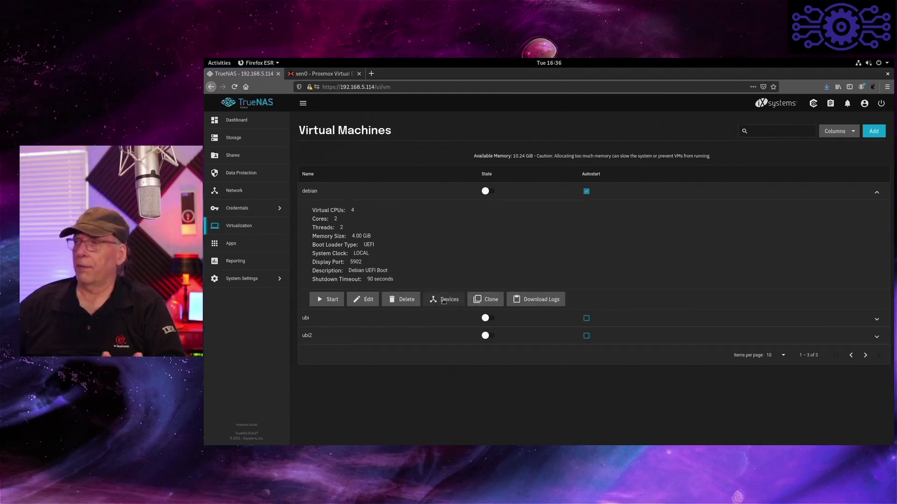
pyautogui.click(328, 300)
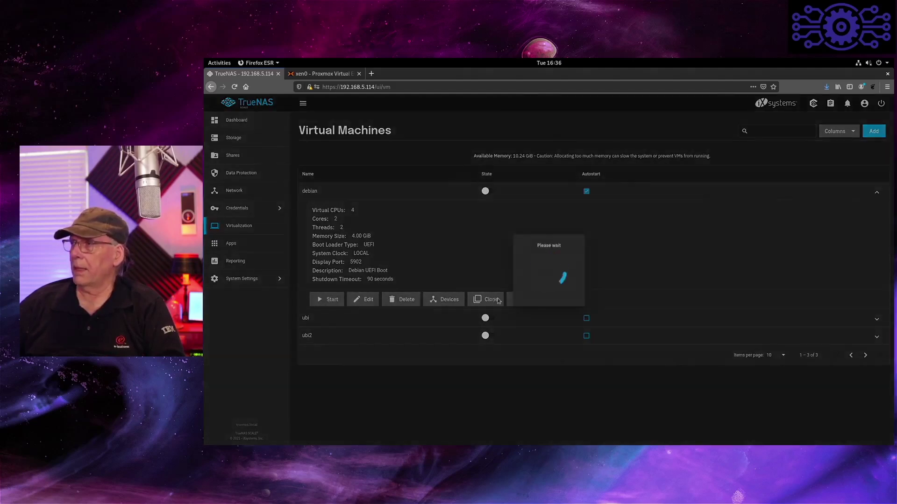
pyautogui.click(610, 301)
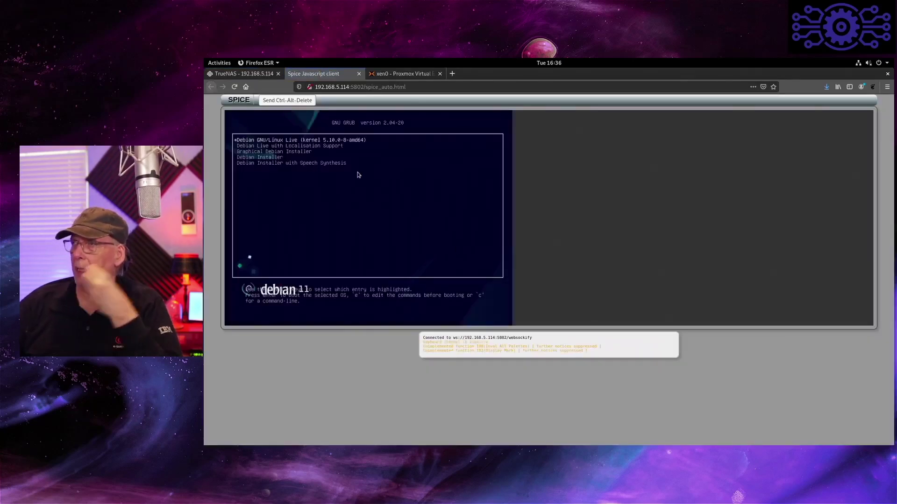
# - Boot Debian Live, finish GNOME first-run setup with location services off, close Help, open Activities
pyautogui.press('Return')
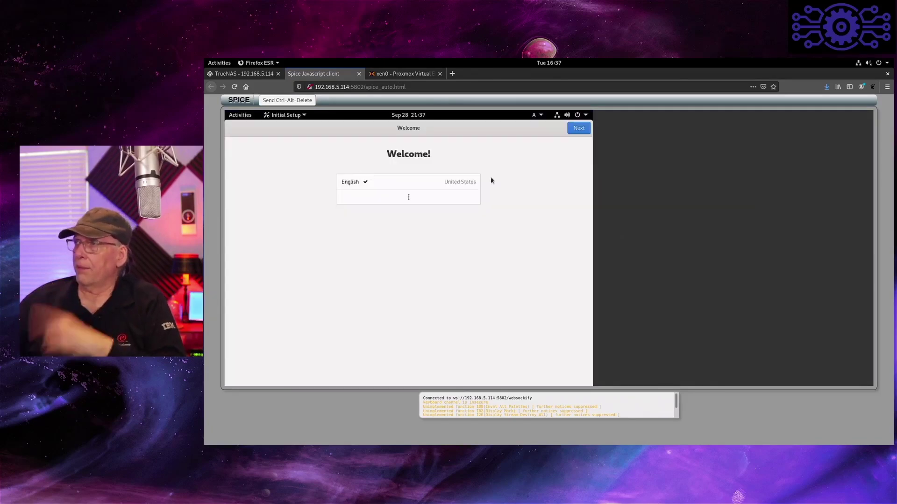
pyautogui.click(584, 131)
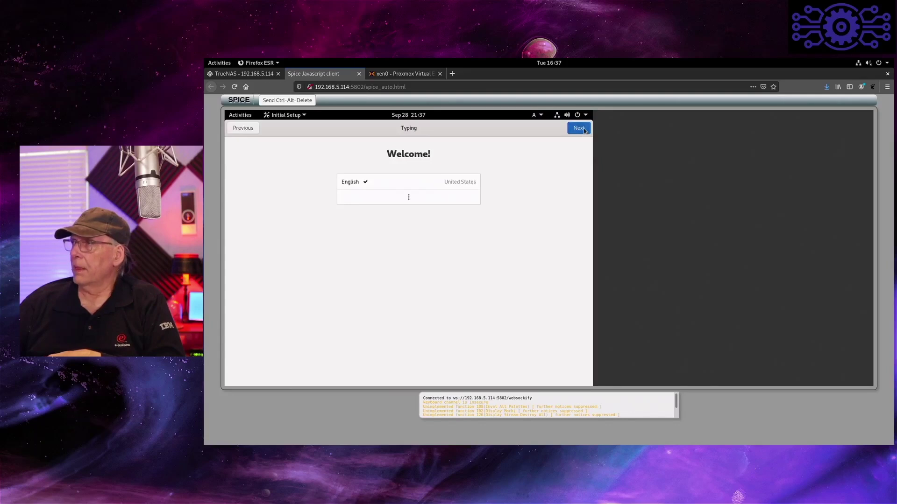
pyautogui.click(584, 130)
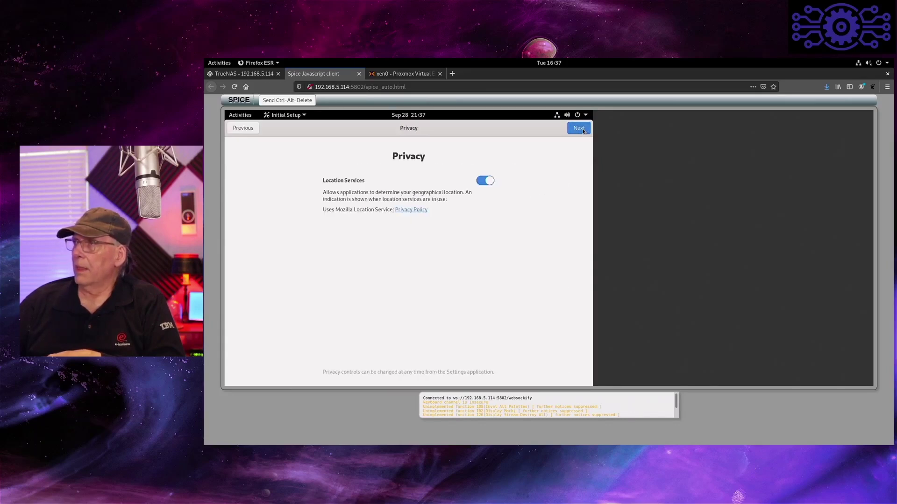
pyautogui.click(494, 181)
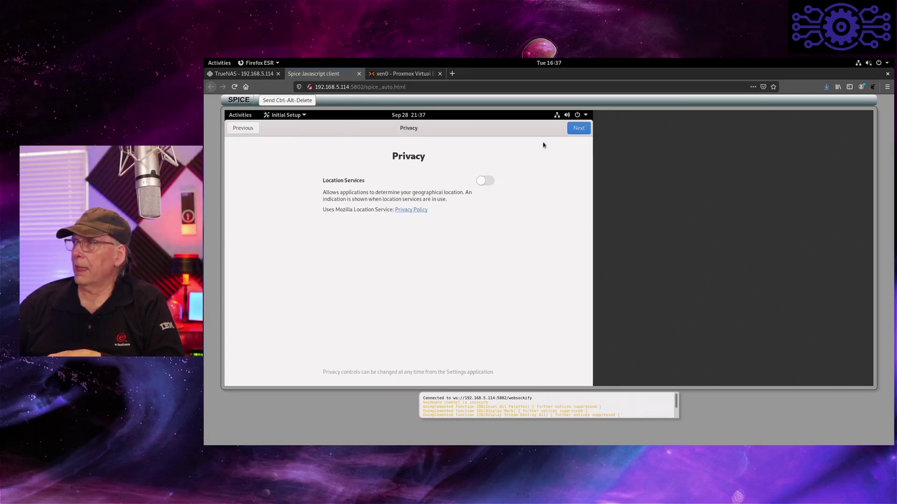
pyautogui.click(573, 131)
pyautogui.click(573, 131)
pyautogui.click(401, 304)
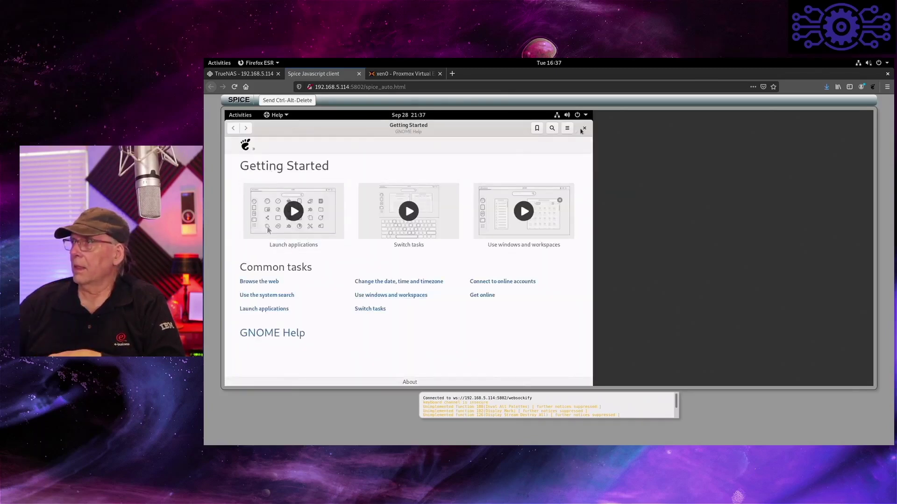
pyautogui.click(584, 128)
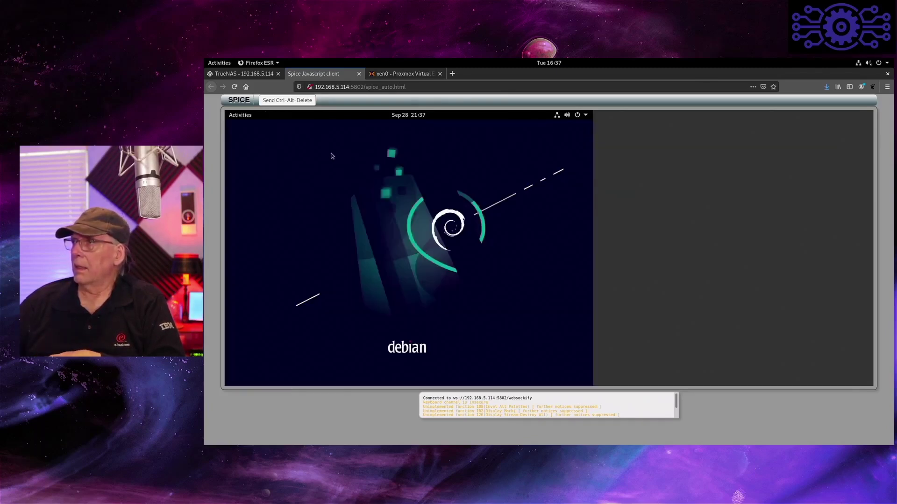
pyautogui.click(235, 117)
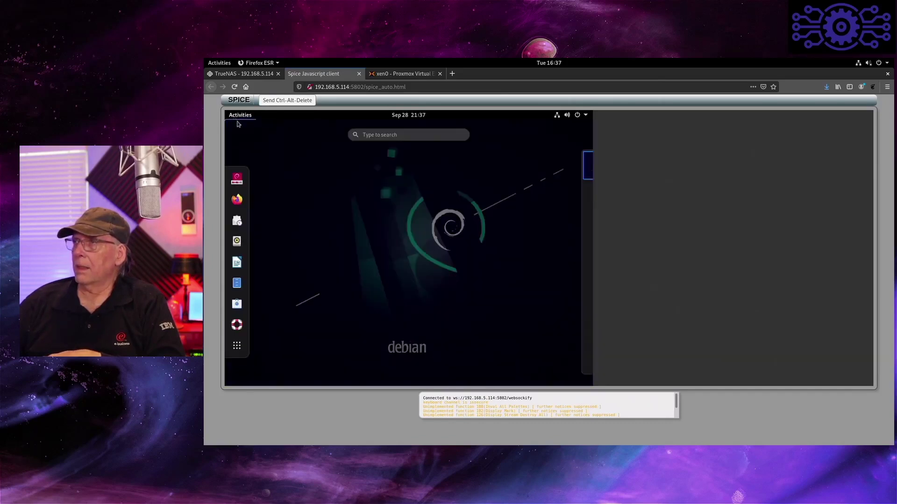
# - Launch the Debian installer and set the location to the America/Chicago time zone
pyautogui.click(237, 178)
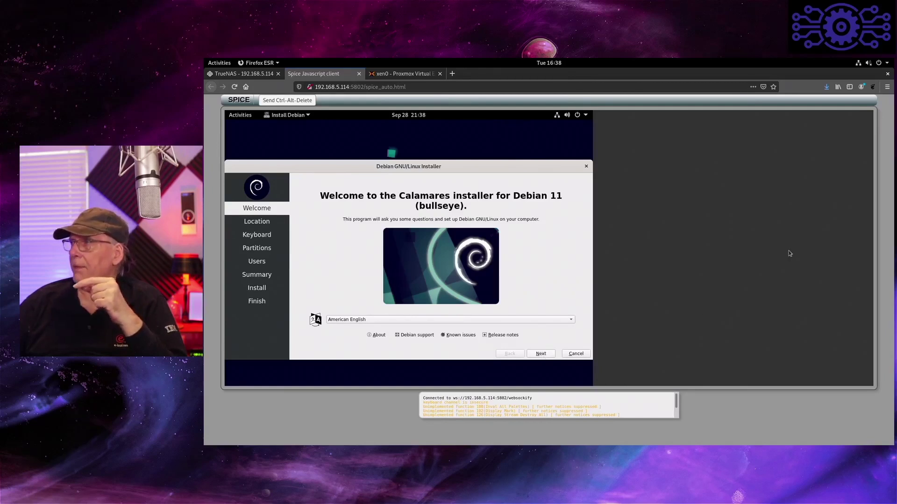
pyautogui.click(542, 355)
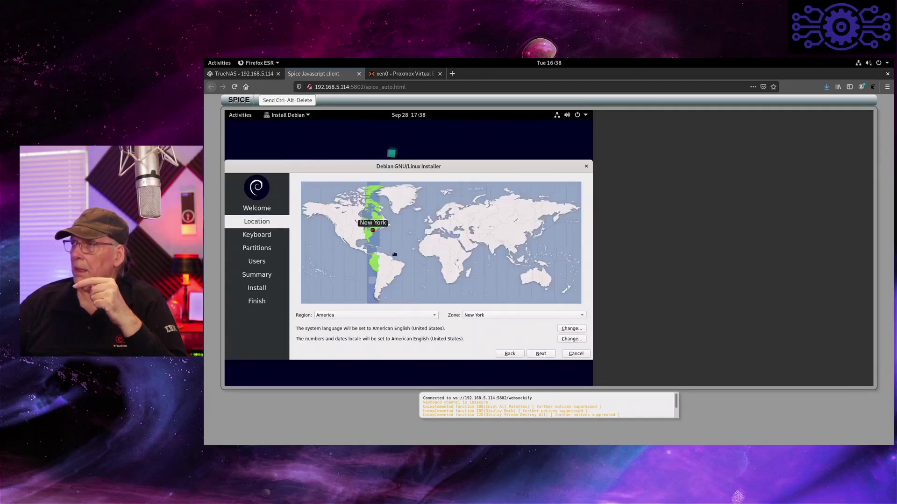
pyautogui.click(363, 230)
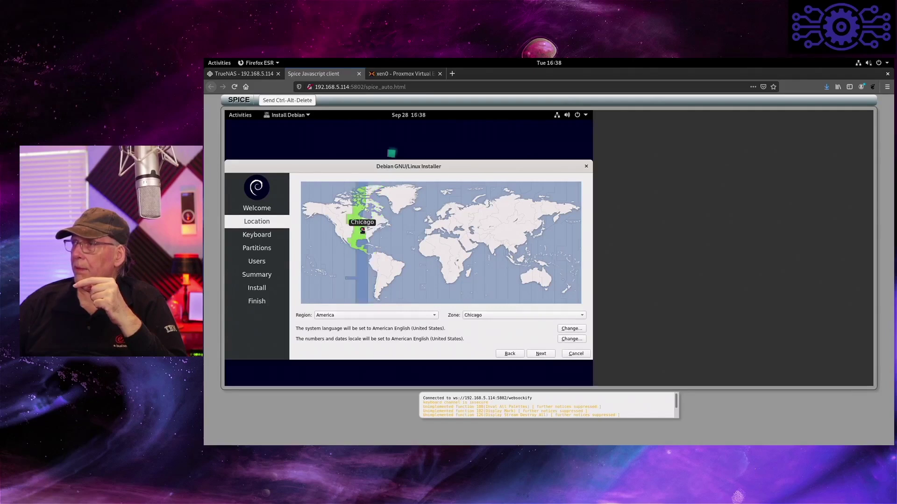
pyautogui.click(543, 355)
# - Keep the default keyboard layout and choose to erase the whole 32 GiB disk
pyautogui.click(544, 355)
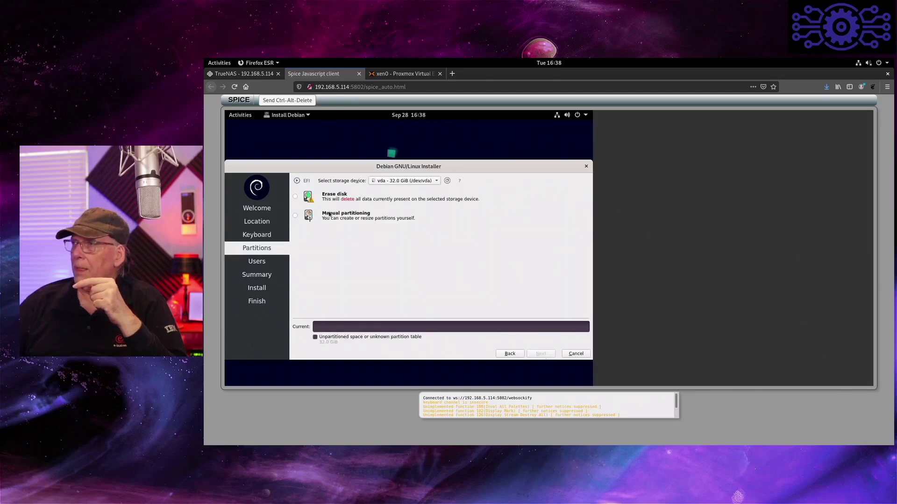
pyautogui.click(296, 198)
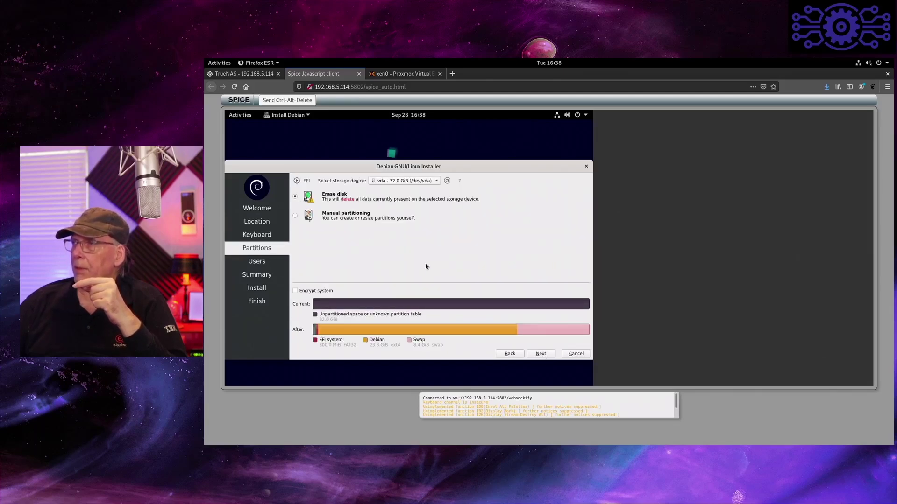
pyautogui.click(544, 355)
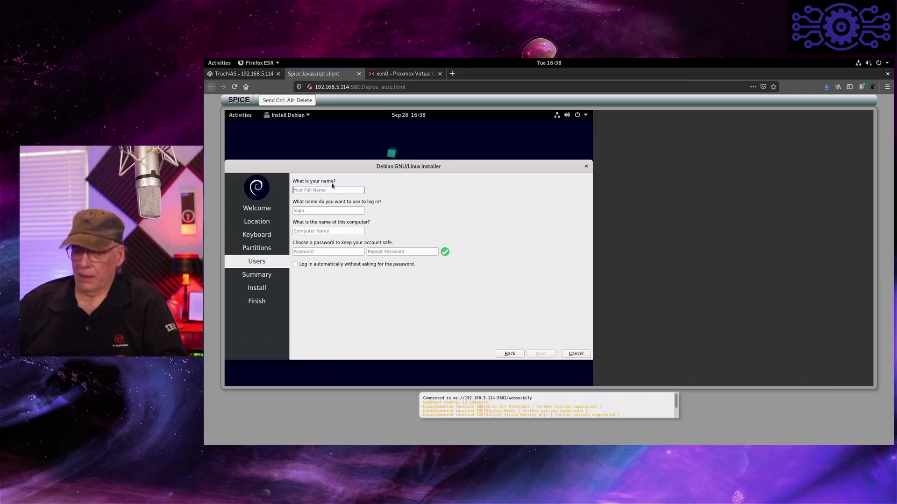
# - Enter the user's full name and login name on the Users page
pyautogui.write('DJ Wa')
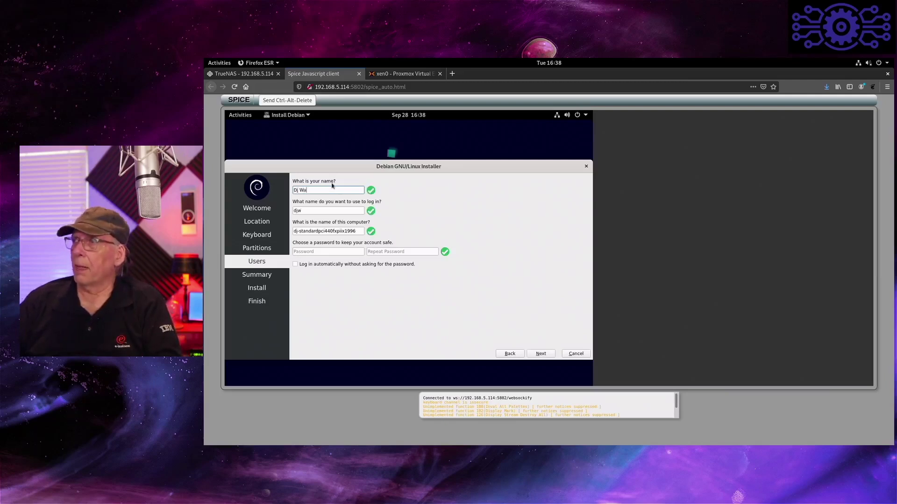
pyautogui.press('BackSpace')
pyautogui.press('BackSpace')
pyautogui.press('BackSpace')
pyautogui.press('BackSpace')
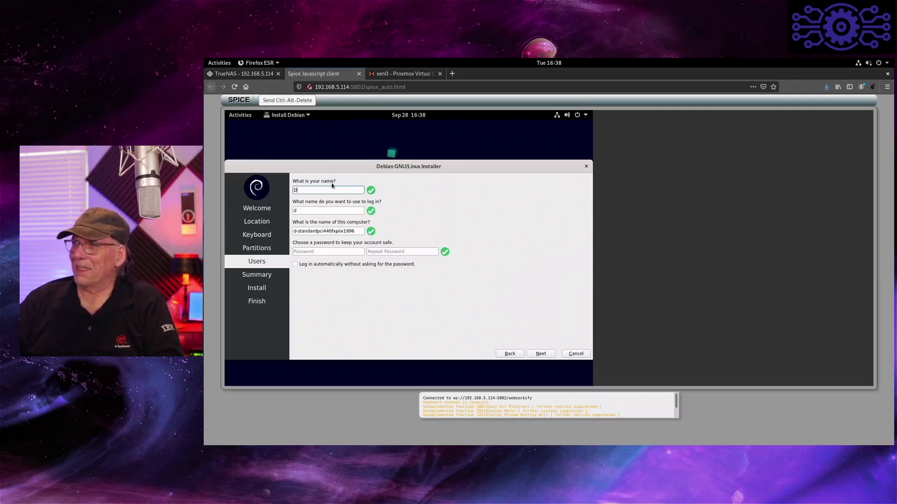
pyautogui.write('DJ Ware')
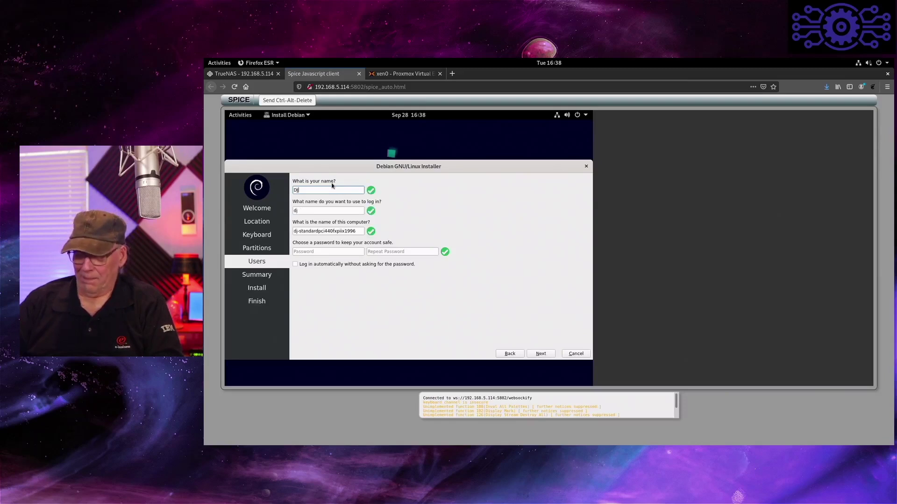
pyautogui.press('Tab')
pyautogui.write('djware')
pyautogui.press('Tab')
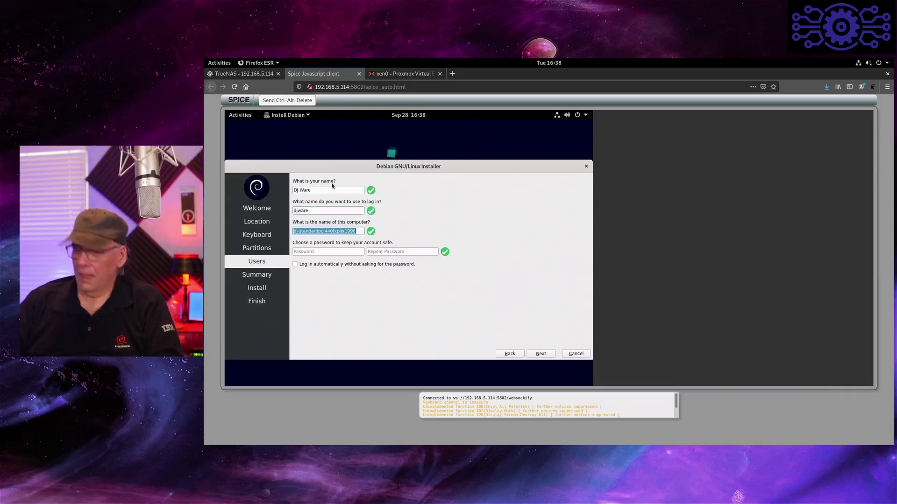
# - Set the computer name to debian, enter the password twice, and continue to Summary
pyautogui.write('debian')
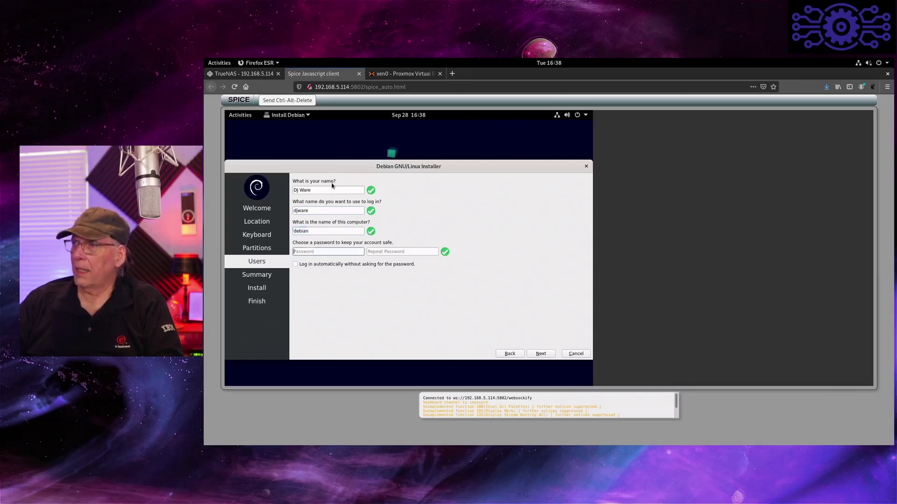
pyautogui.press('Tab')
pyautogui.write('**********')
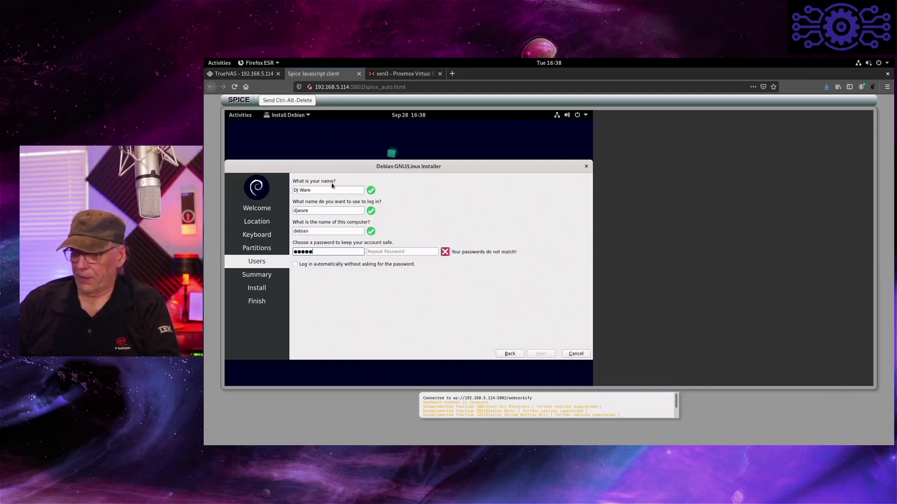
pyautogui.press('Tab')
pyautogui.write('**********')
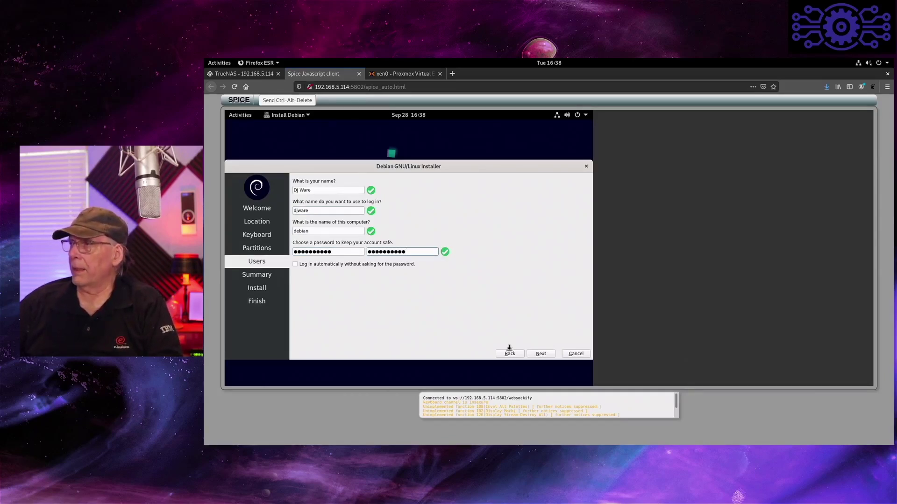
pyautogui.click(540, 354)
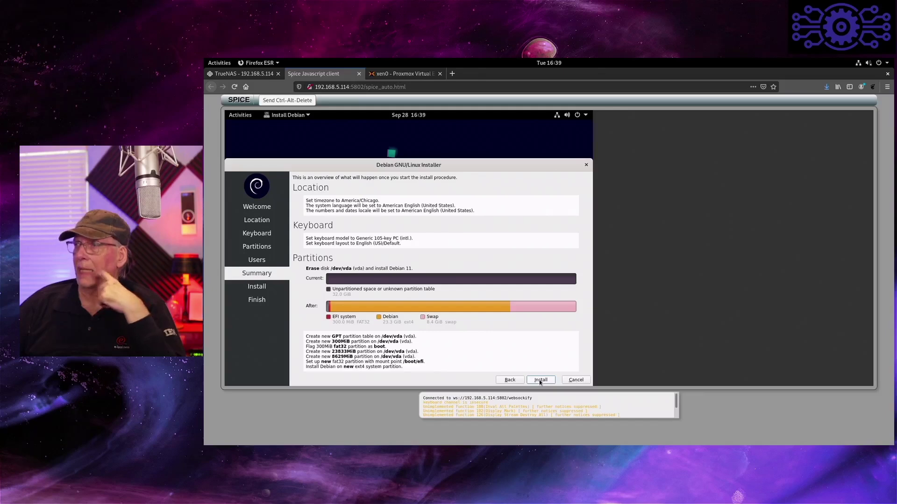
# - Install Debian 11 onto /dev/vda with the EFI, ext4 and swap plan until All done
pyautogui.click(540, 381)
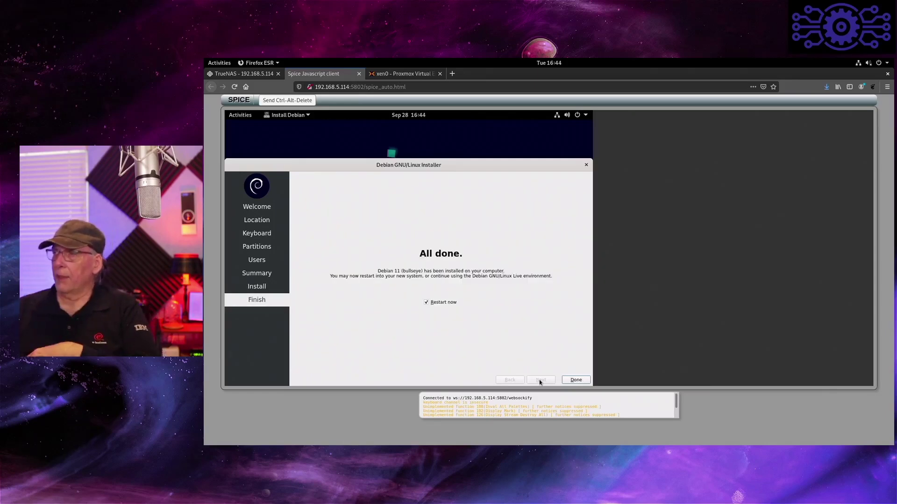
# - Close the installer without restarting, then power off the Debian live session
pyautogui.click(434, 303)
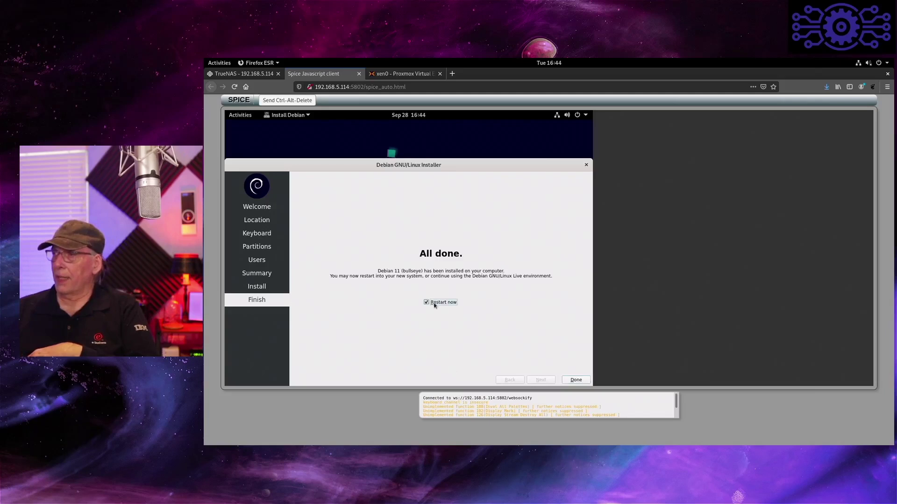
pyautogui.click(575, 380)
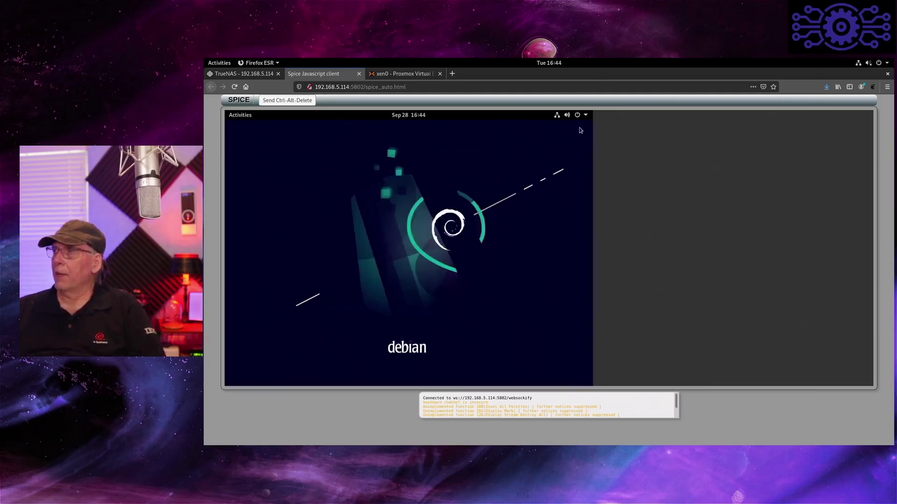
pyautogui.click(585, 116)
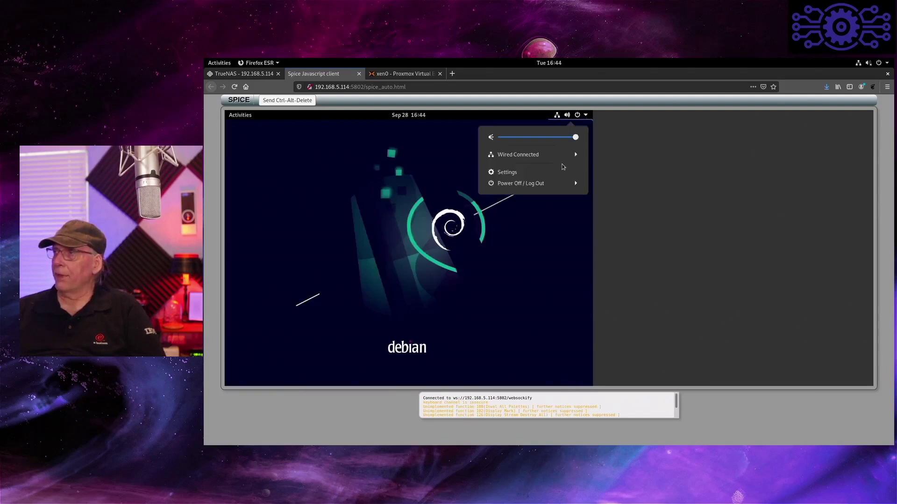
pyautogui.click(543, 185)
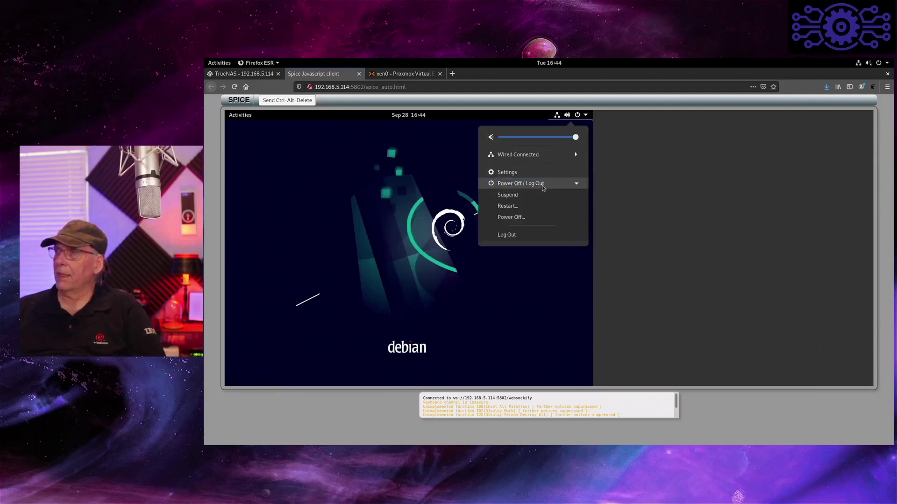
pyautogui.click(534, 220)
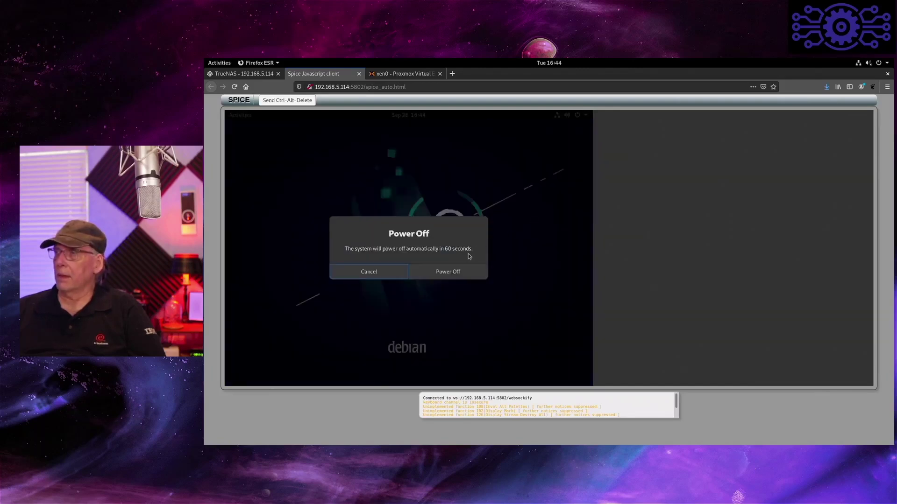
pyautogui.click(458, 273)
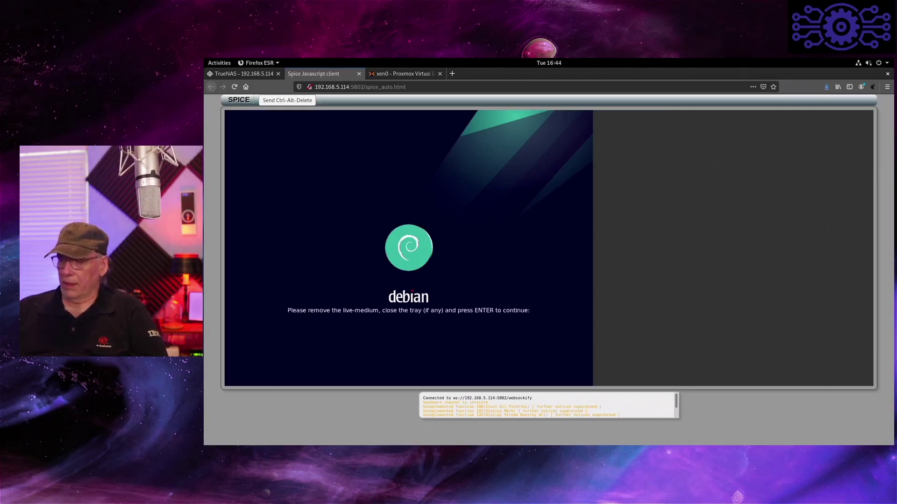
pyautogui.press('Return')
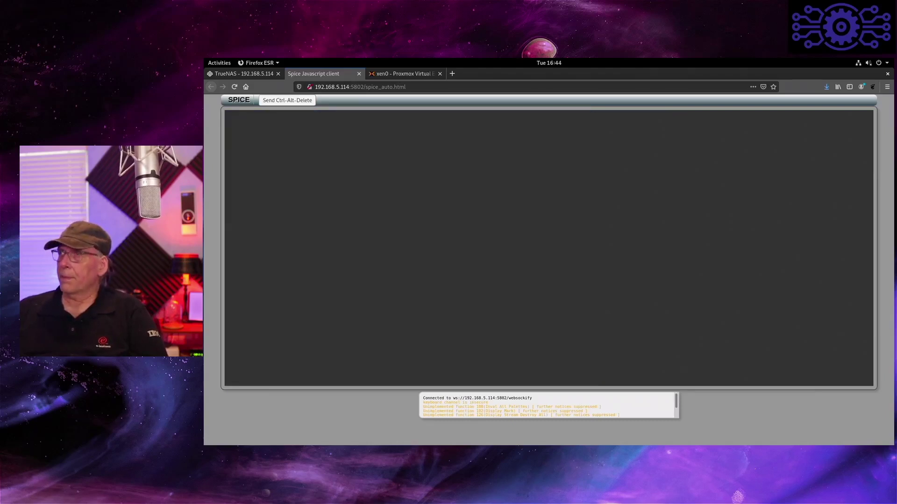
# - Delete the CDROM device from the debian VM's device list
pyautogui.click(359, 73)
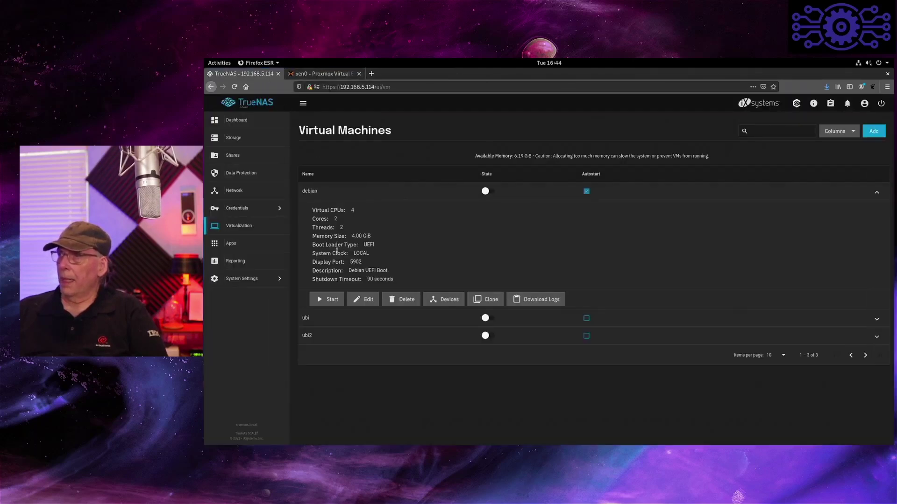
pyautogui.click(451, 298)
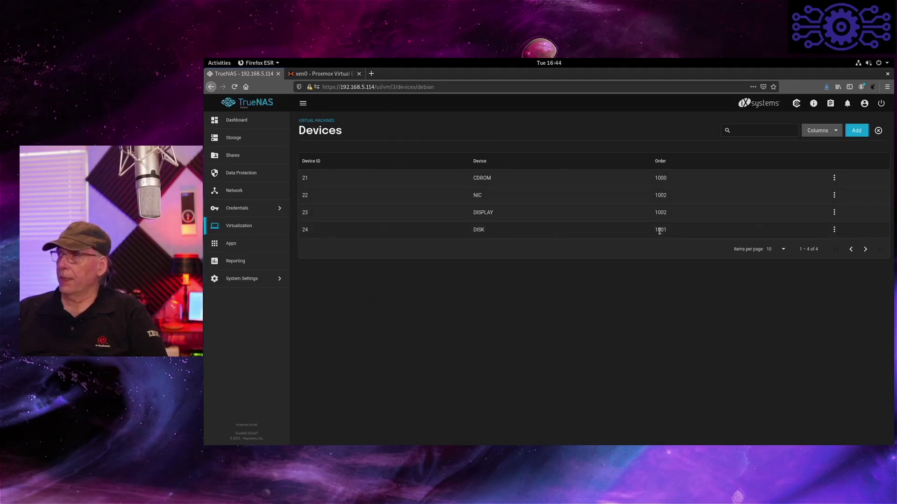
pyautogui.click(834, 179)
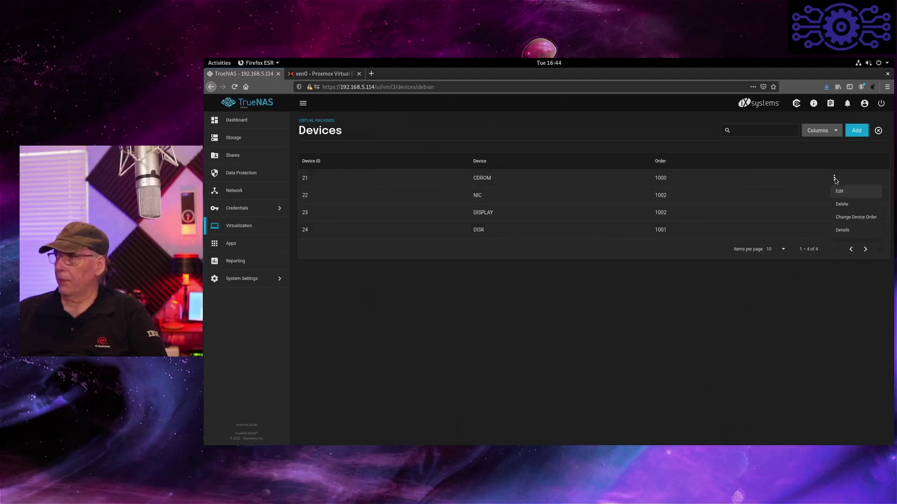
pyautogui.click(841, 205)
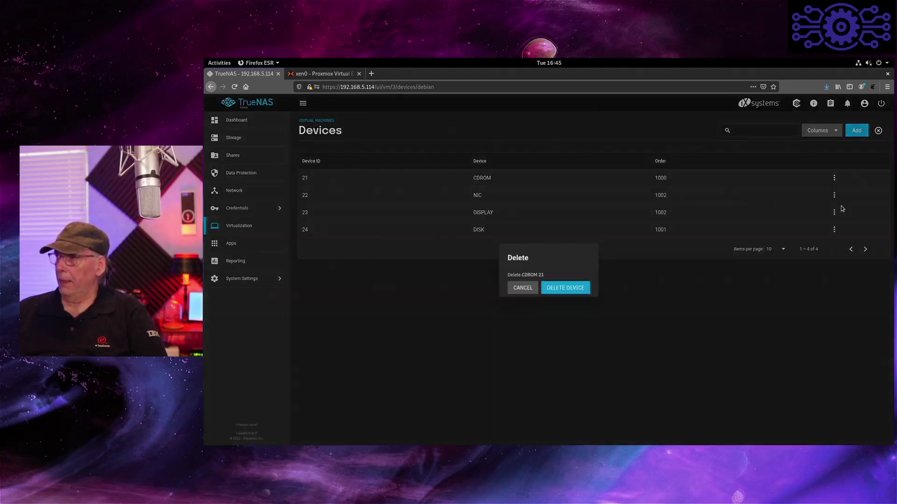
pyautogui.click(562, 289)
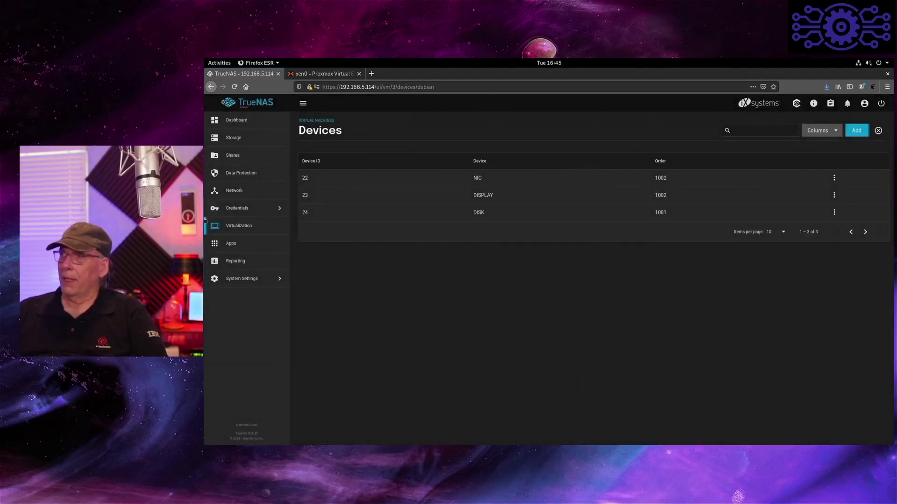
# - Start the debian VM again and open its console display
pyautogui.click(330, 122)
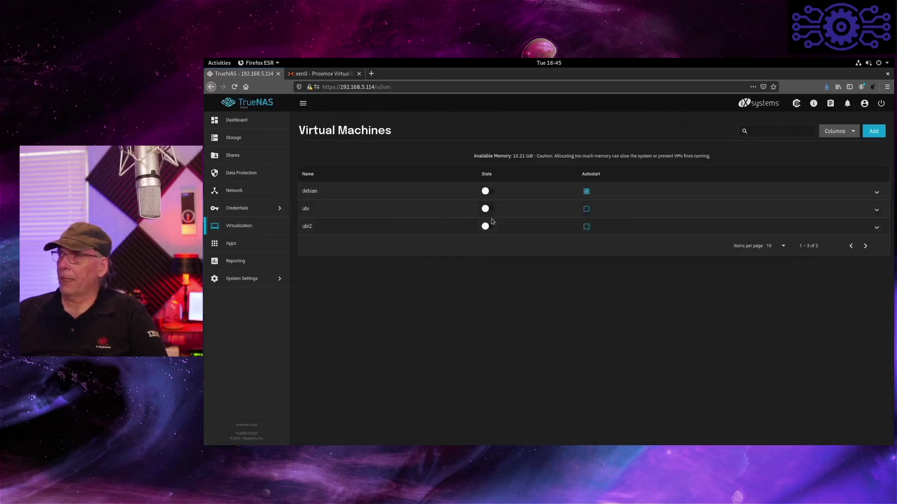
pyautogui.click(346, 189)
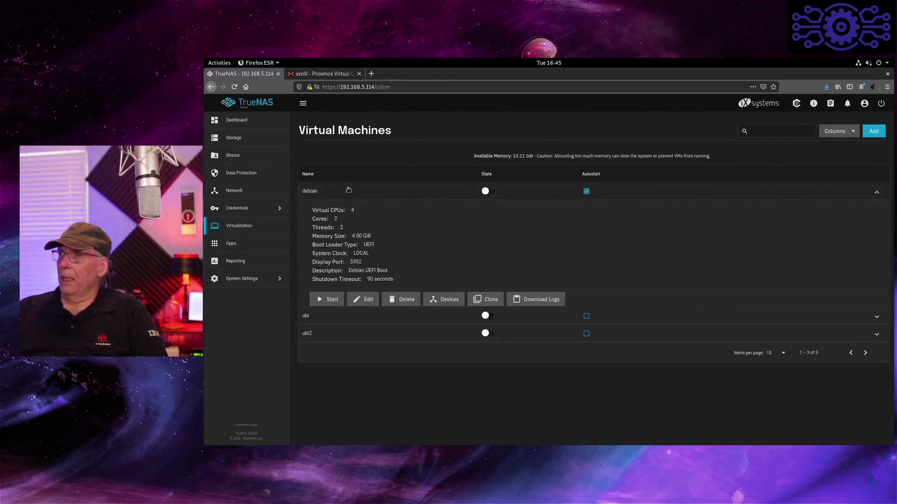
pyautogui.click(331, 301)
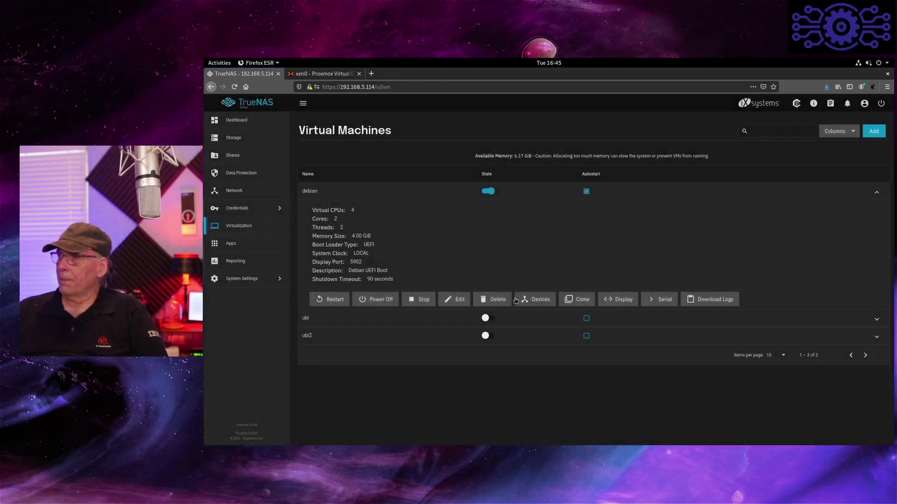
pyautogui.click(618, 303)
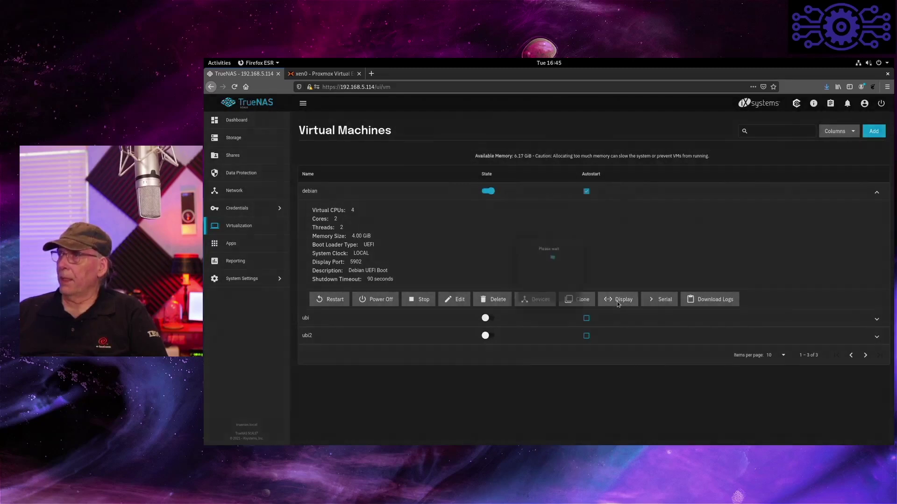
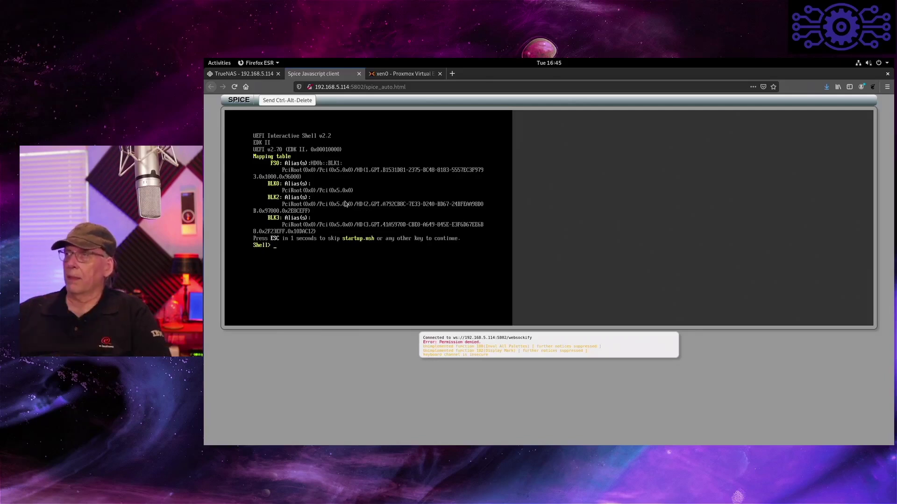
# - Switch from the SPICE client showing the UEFI shell back to the TrueNAS Virtual Machines page
pyautogui.click(235, 76)
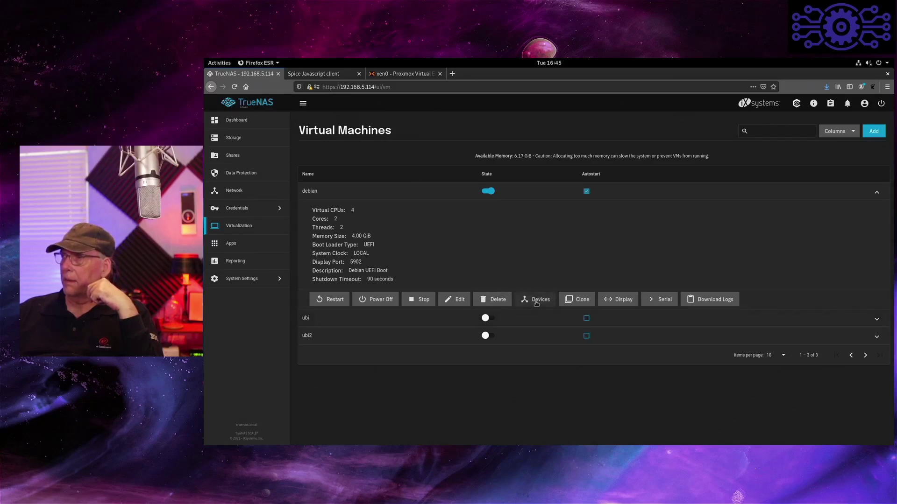
# - Power off the debian VM and save its boot method as Legacy BIOS
pyautogui.click(373, 298)
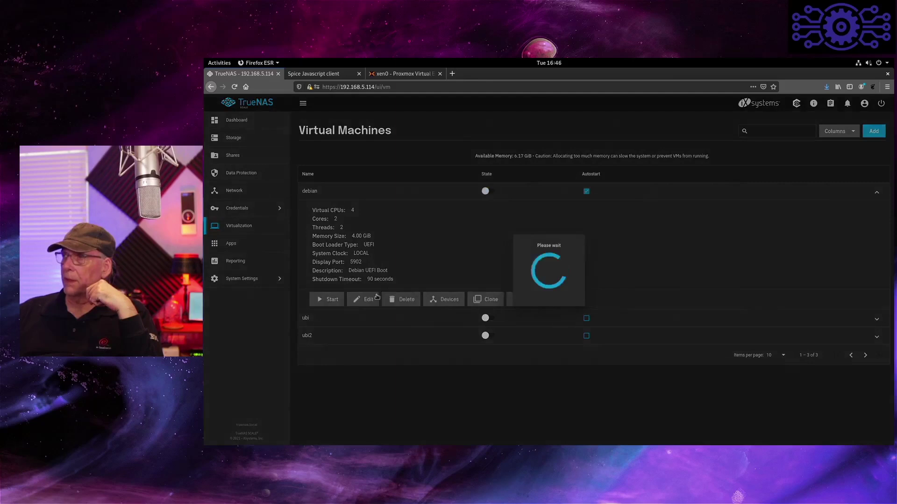
pyautogui.click(449, 300)
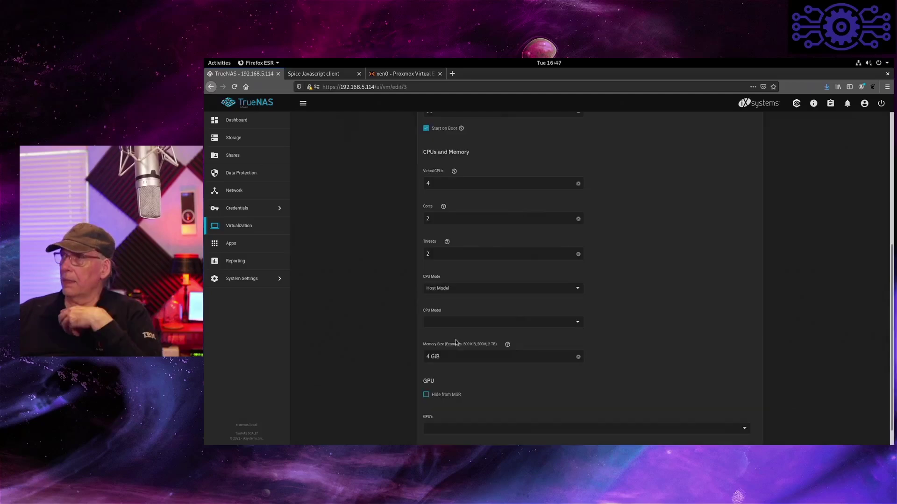
pyautogui.scroll(-1, 456, 340)
pyautogui.scroll(4, 455, 340)
pyautogui.scroll(1, 561, 183)
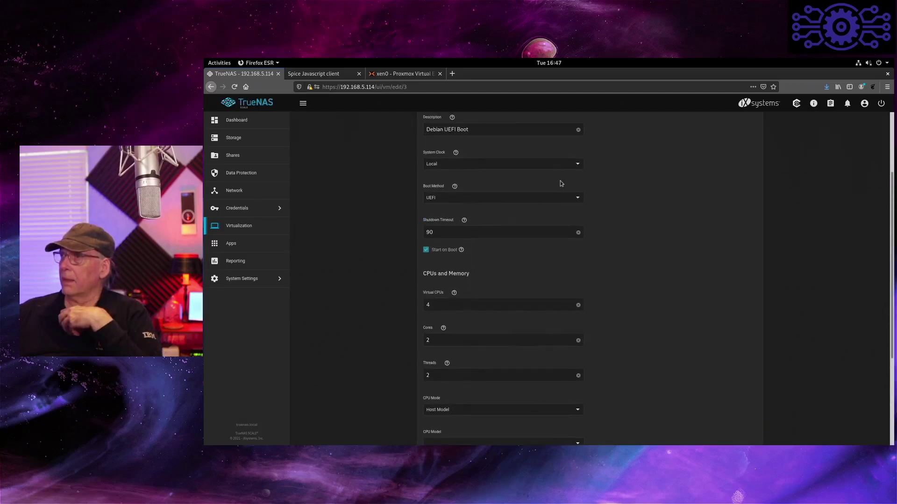
pyautogui.click(578, 200)
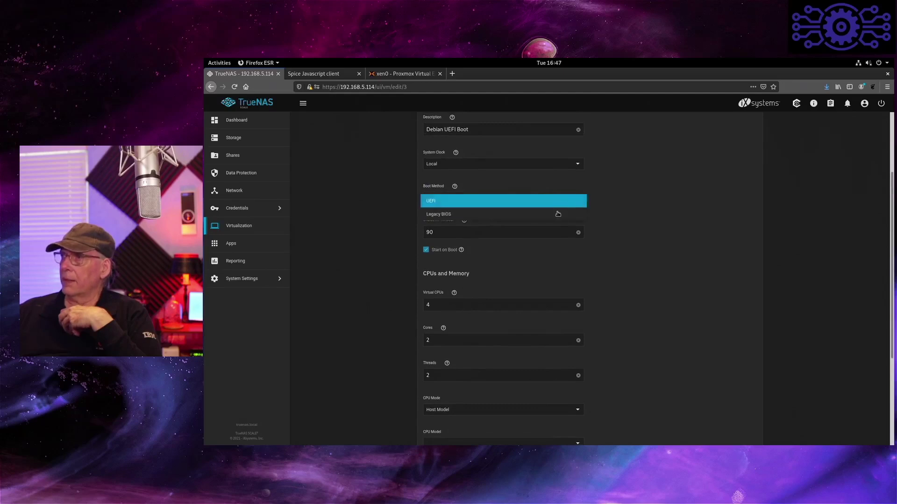
pyautogui.click(542, 217)
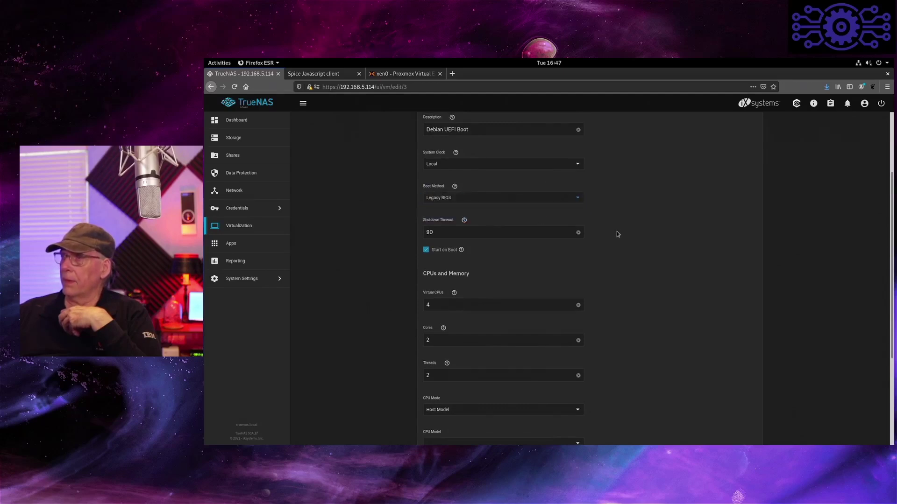
pyautogui.scroll(-4, 617, 231)
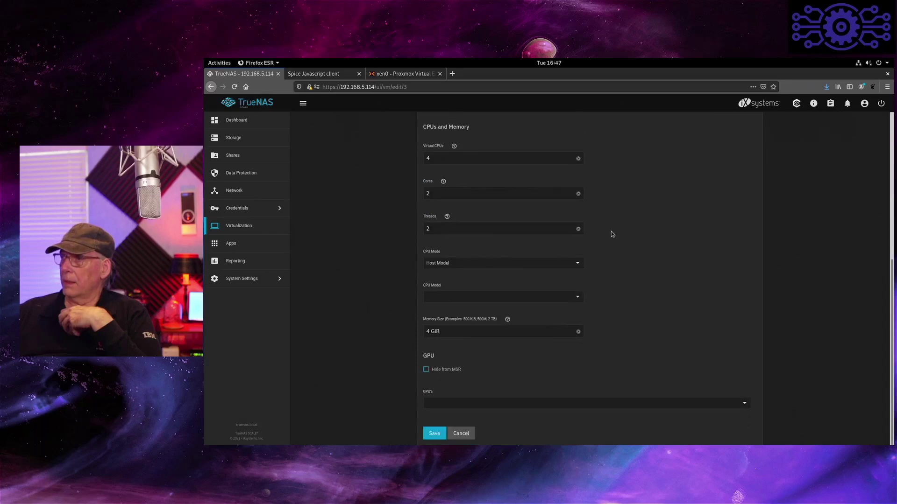
pyautogui.click(436, 434)
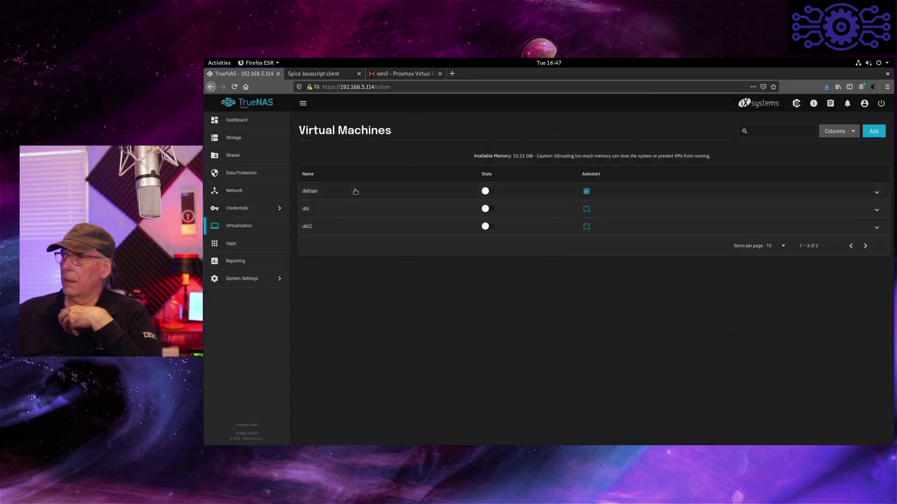
# - Start the debian VM and open its SPICE console display
pyautogui.click(353, 192)
pyautogui.click(327, 300)
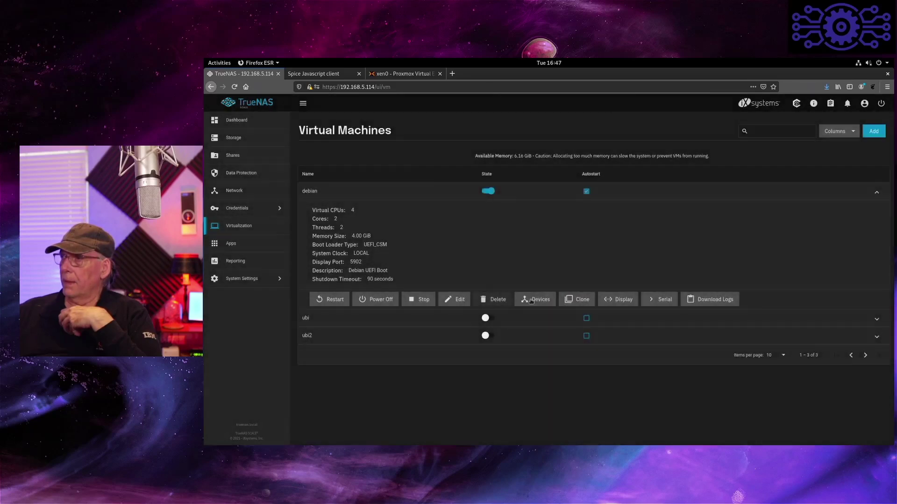
pyautogui.click(611, 299)
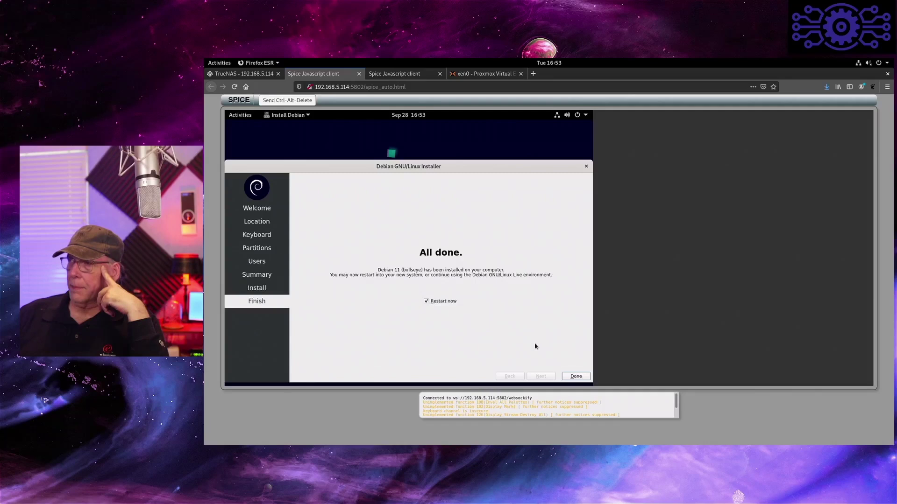
# - Close the finished Debian installer without restarting, then power off the live session
pyautogui.click(428, 302)
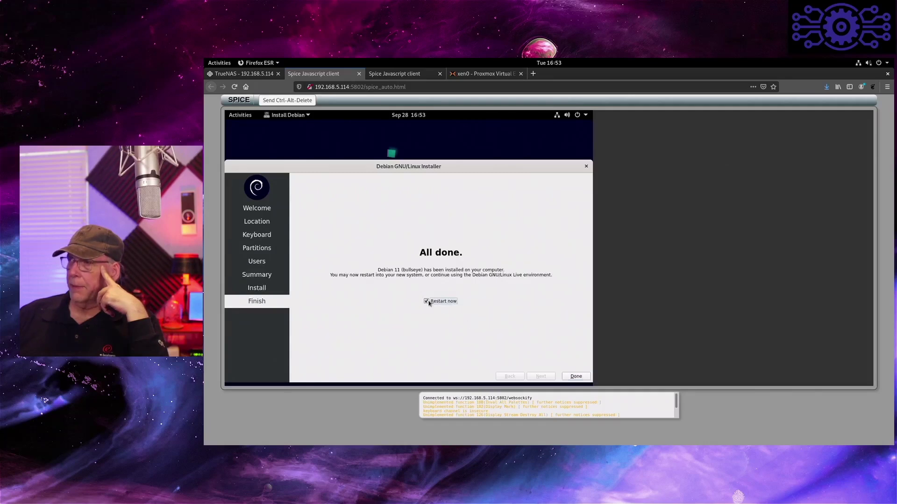
pyautogui.click(574, 376)
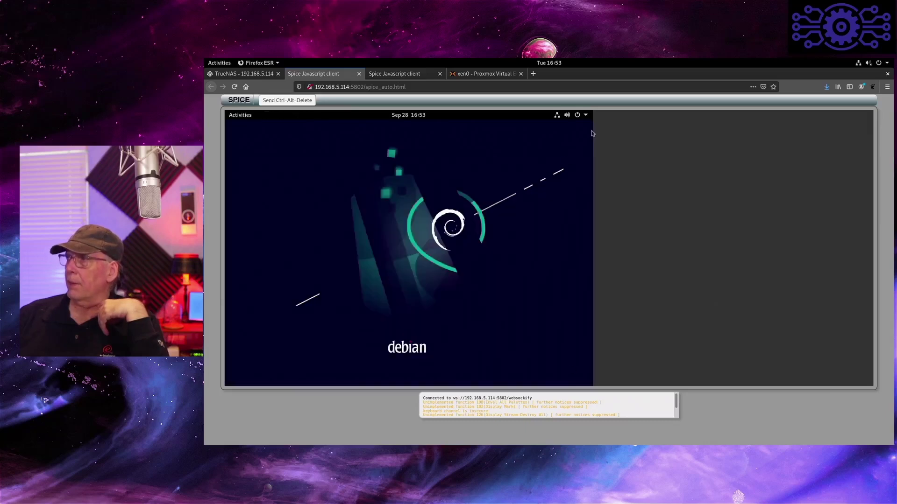
pyautogui.click(578, 117)
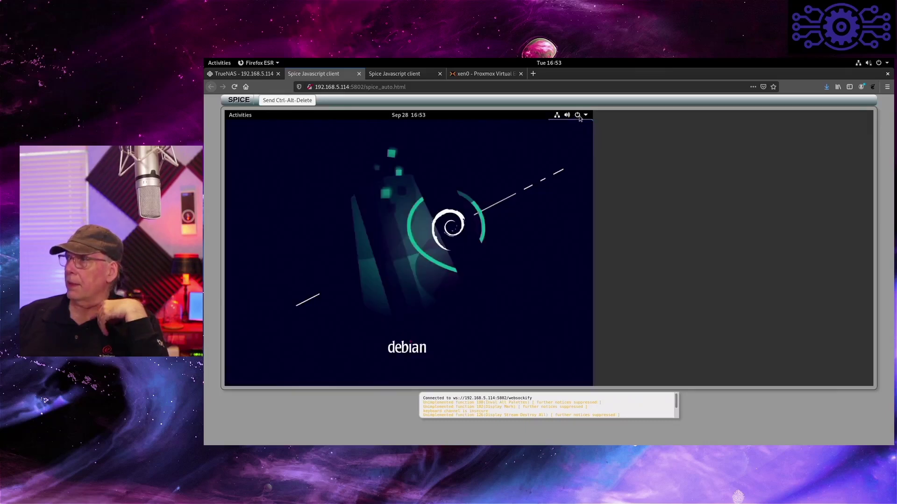
pyautogui.click(550, 185)
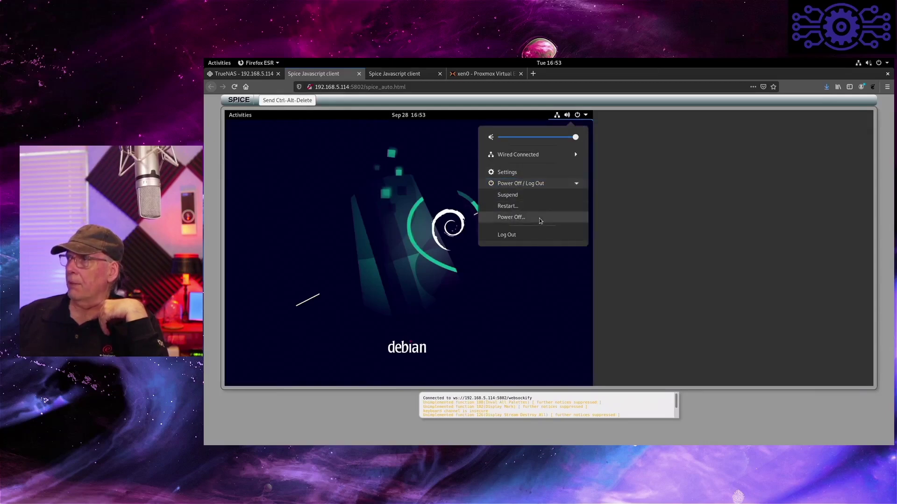
pyautogui.click(541, 219)
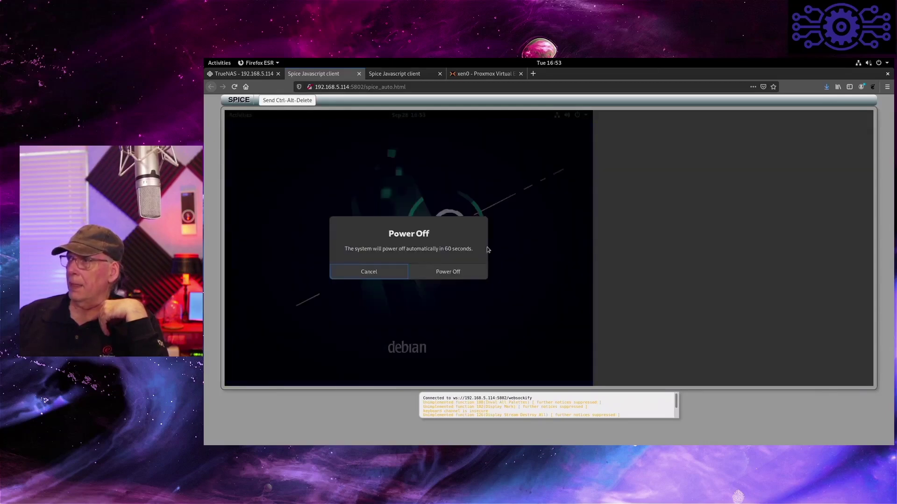
pyautogui.click(465, 270)
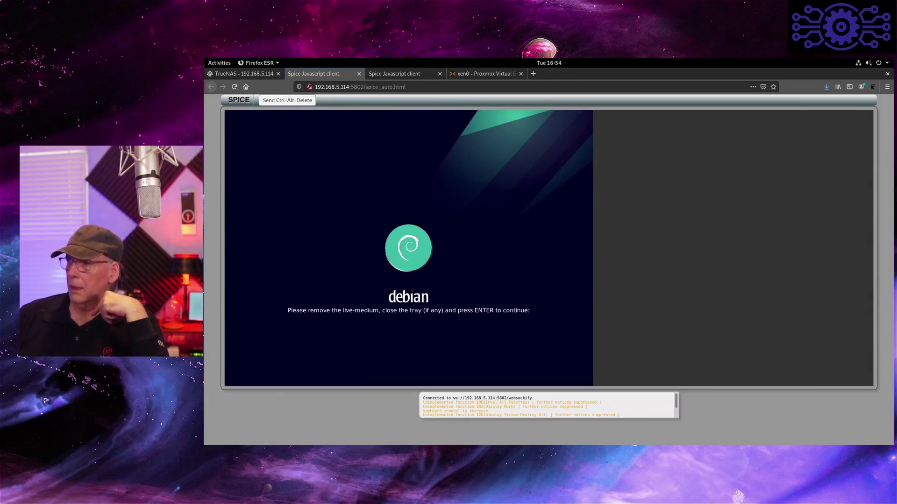
pyautogui.press('Return')
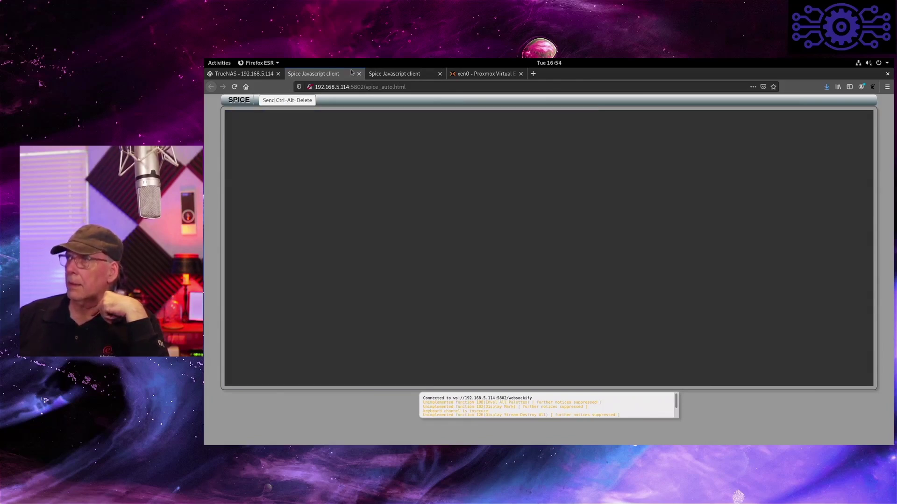
# - Close the SPICE tab and delete the CDROM device from the debian VM
pyautogui.click(359, 74)
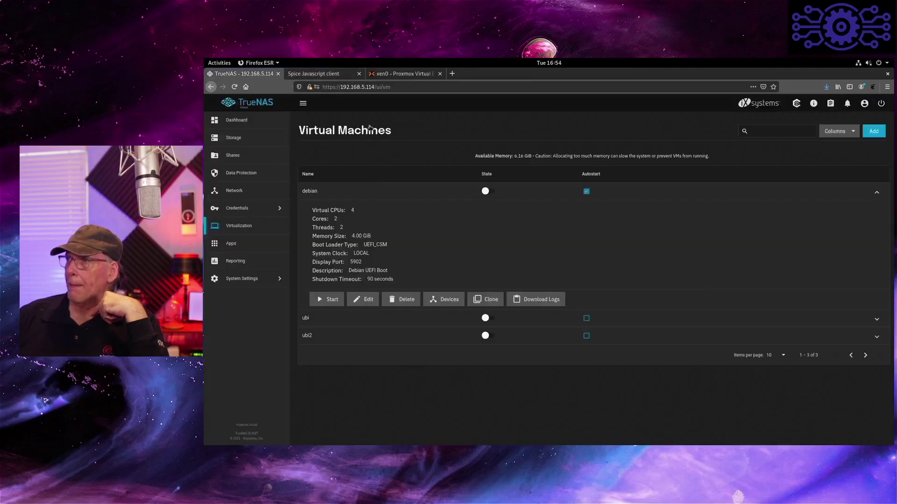
pyautogui.click(452, 301)
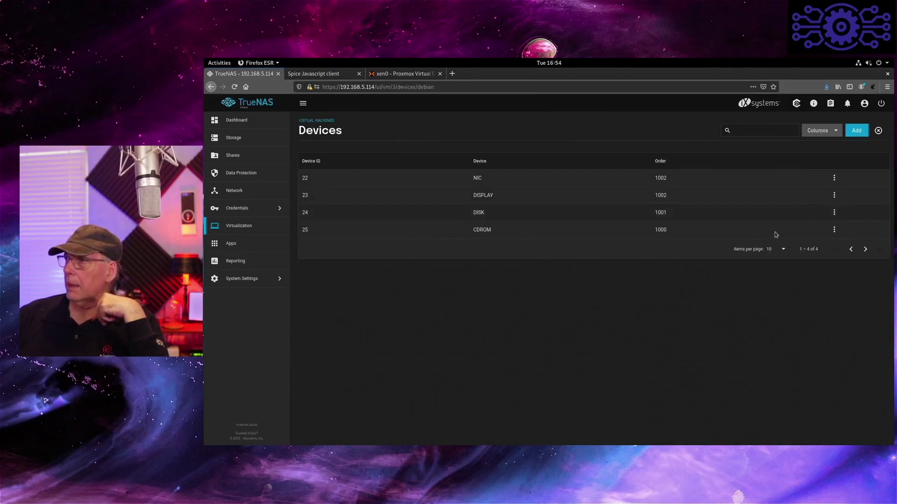
pyautogui.click(832, 231)
pyautogui.click(841, 259)
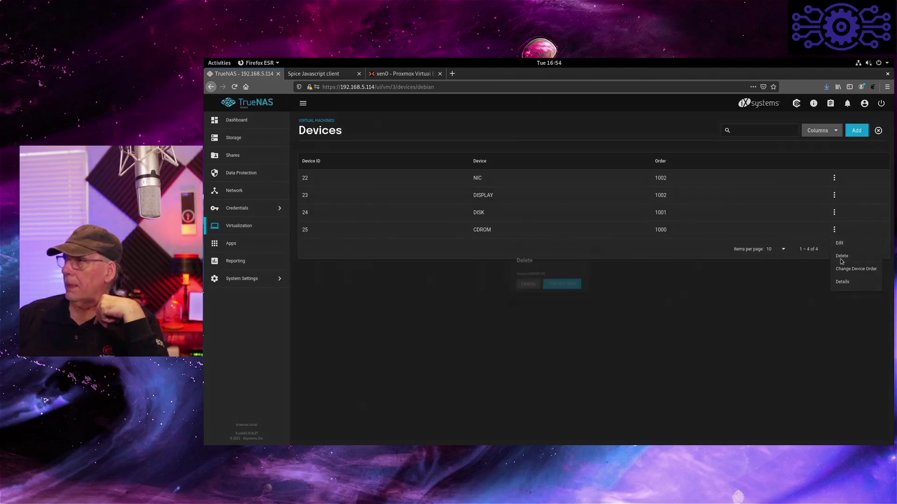
pyautogui.click(590, 289)
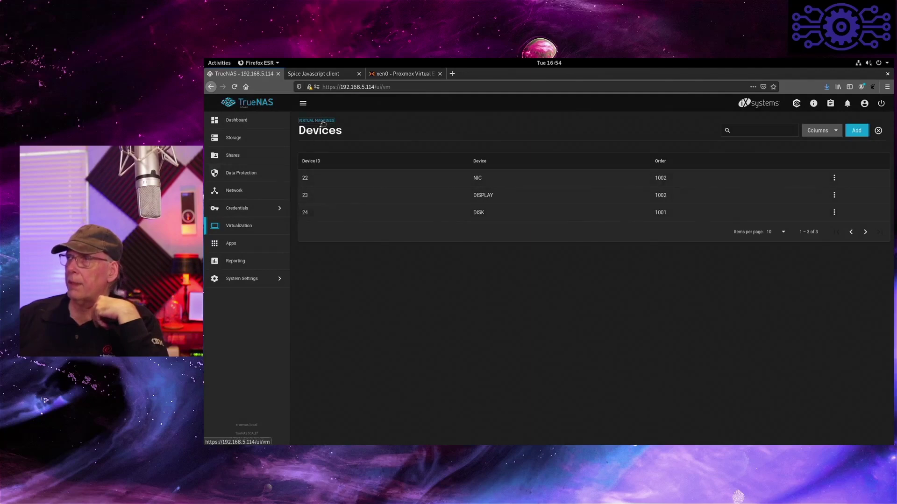
# - Start the debian VM again from the Virtual Machines list and open its console display
pyautogui.click(322, 121)
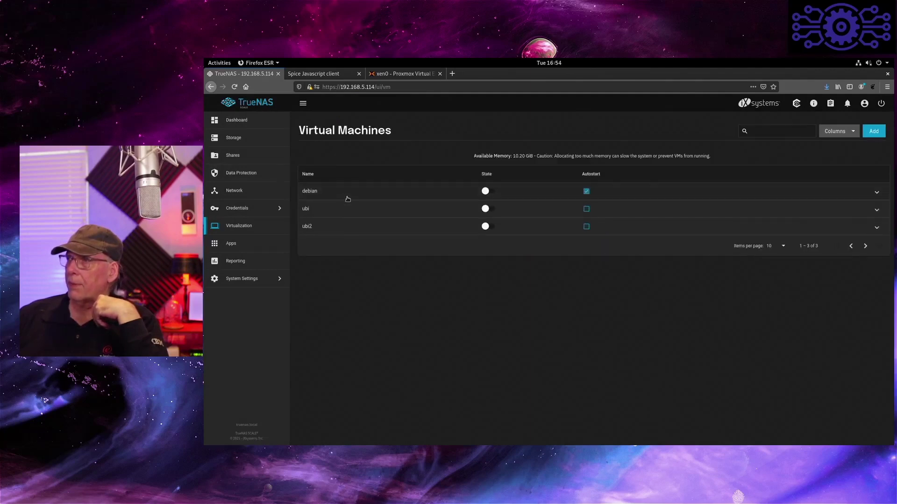
pyautogui.click(327, 190)
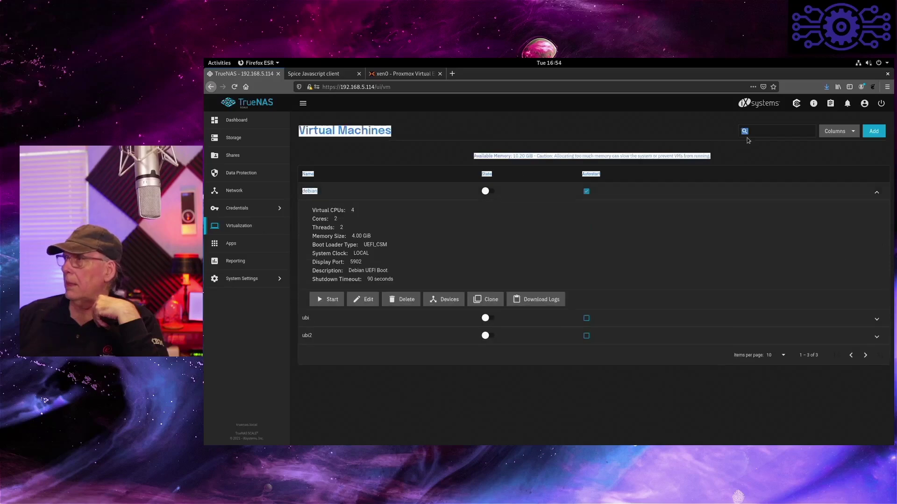
pyautogui.click(327, 300)
pyautogui.click(321, 300)
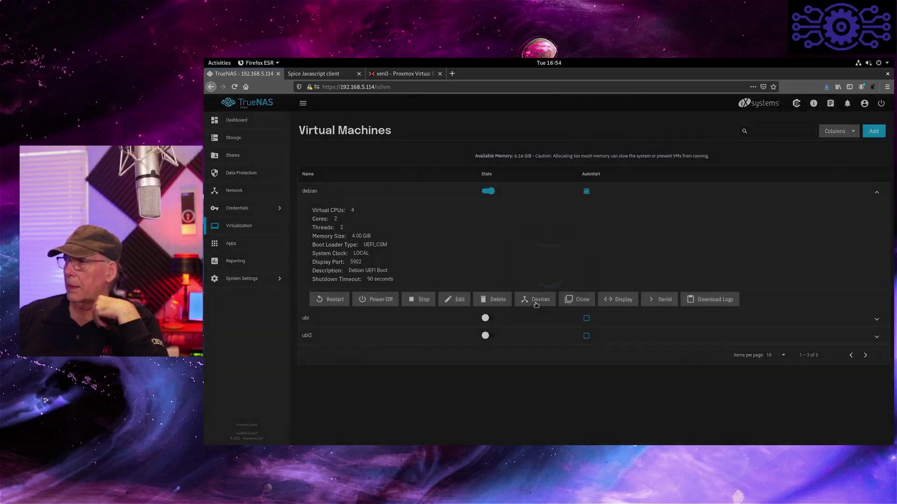
pyautogui.click(613, 301)
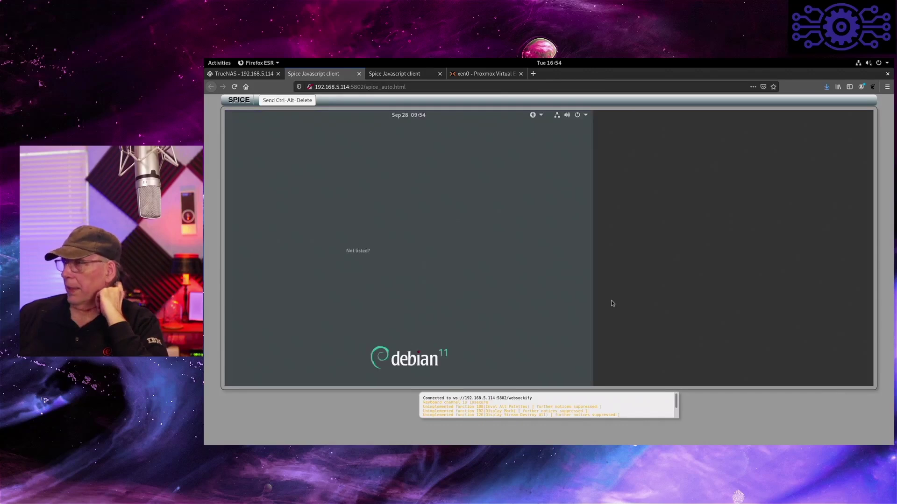
# - Log in to the Debian guest and open the Displays page in Settings
pyautogui.press('Return')
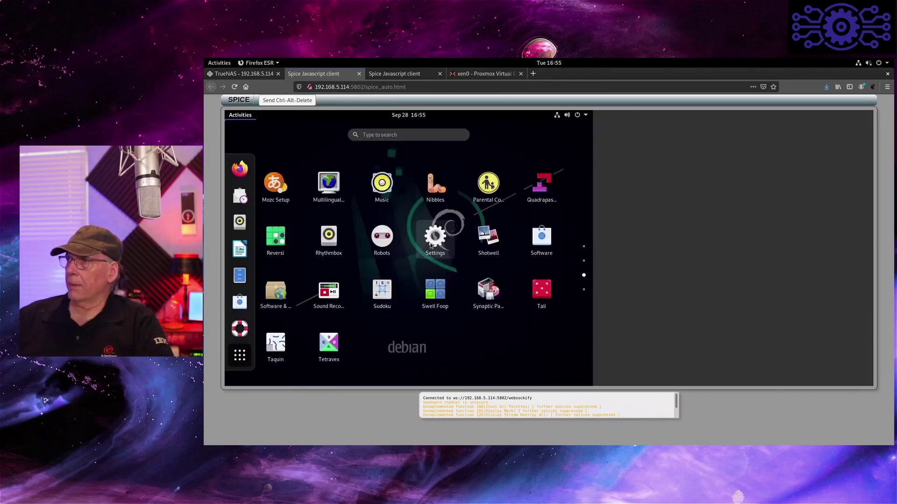
pyautogui.click(434, 238)
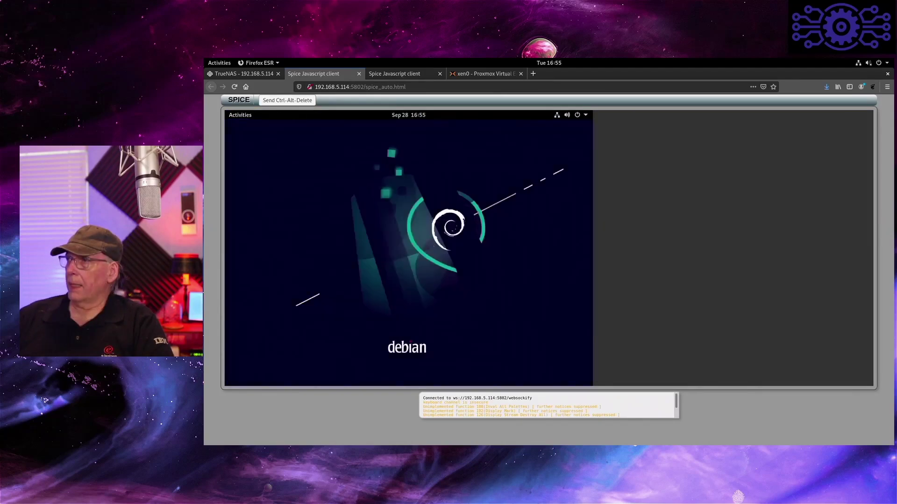
pyautogui.click(256, 330)
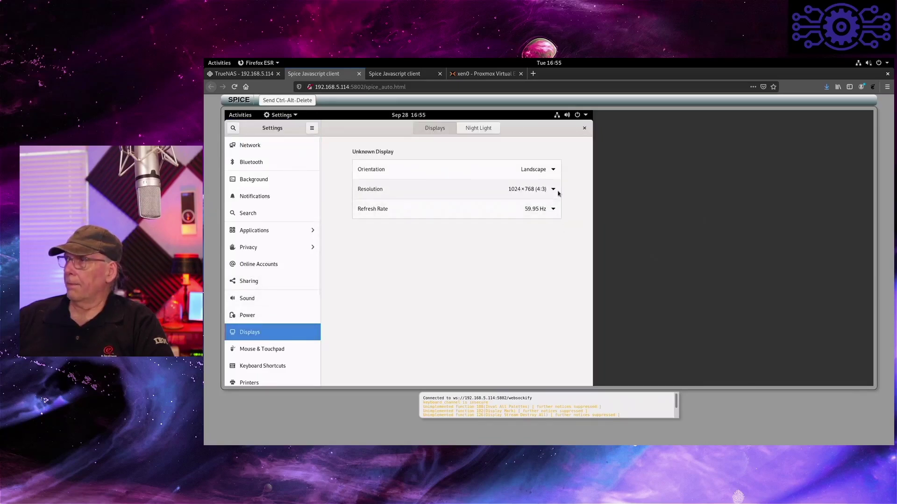
# - Set the guest resolution to 1440×900 (16:10), keep the changes, and close Settings
pyautogui.click(554, 190)
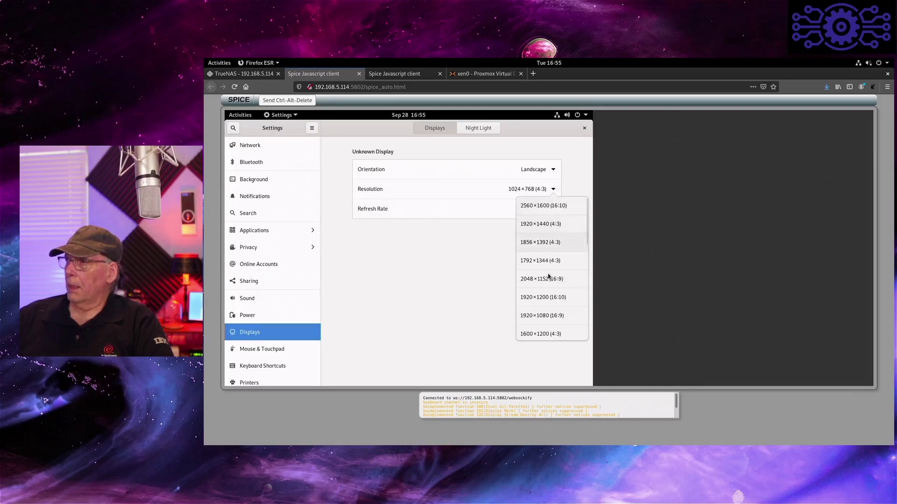
pyautogui.scroll(-2, 549, 277)
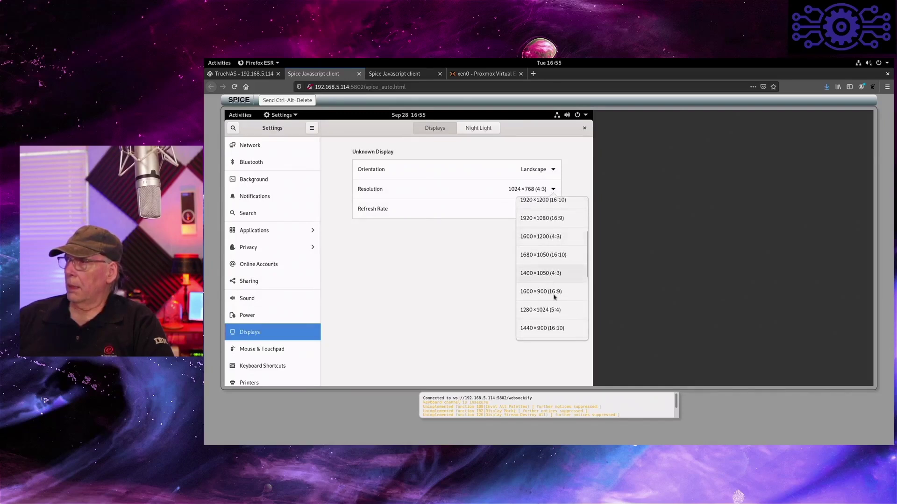
pyautogui.click(544, 329)
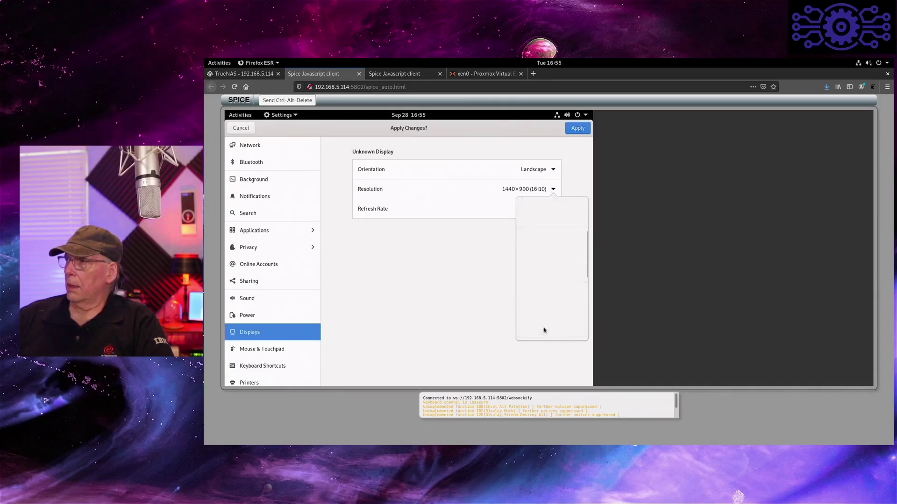
pyautogui.click(580, 130)
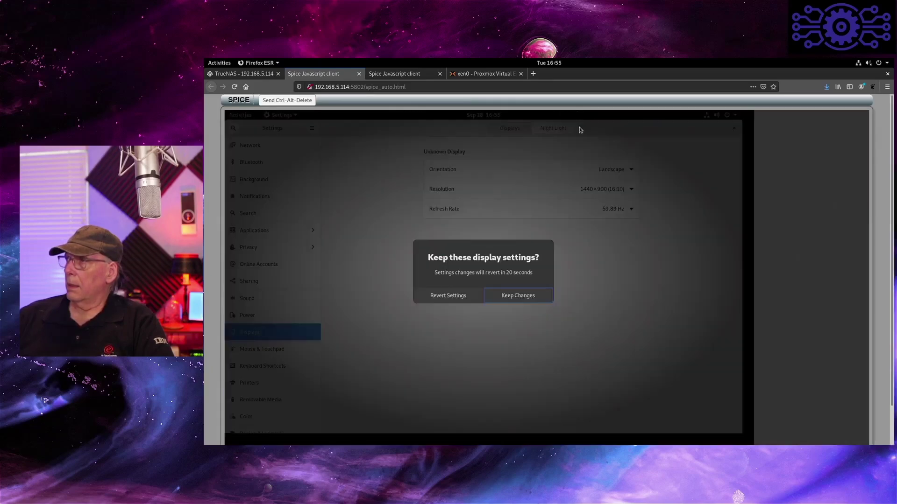
pyautogui.click(523, 296)
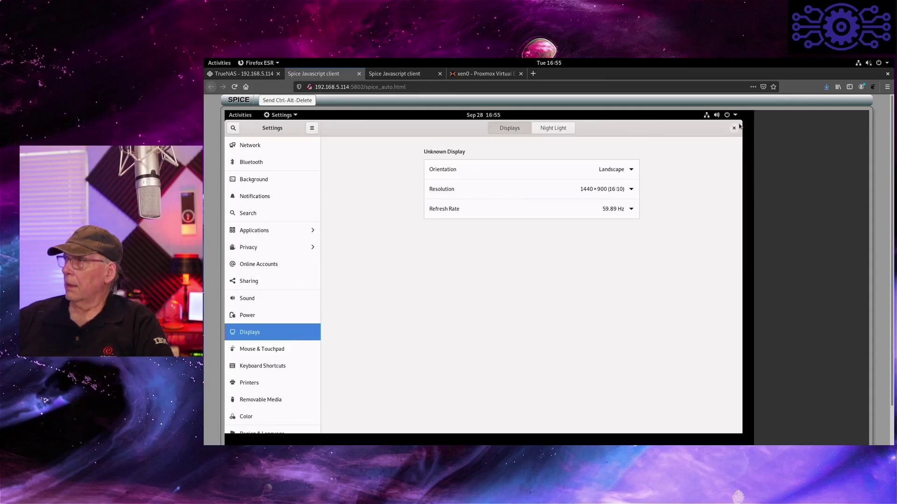
pyautogui.click(734, 128)
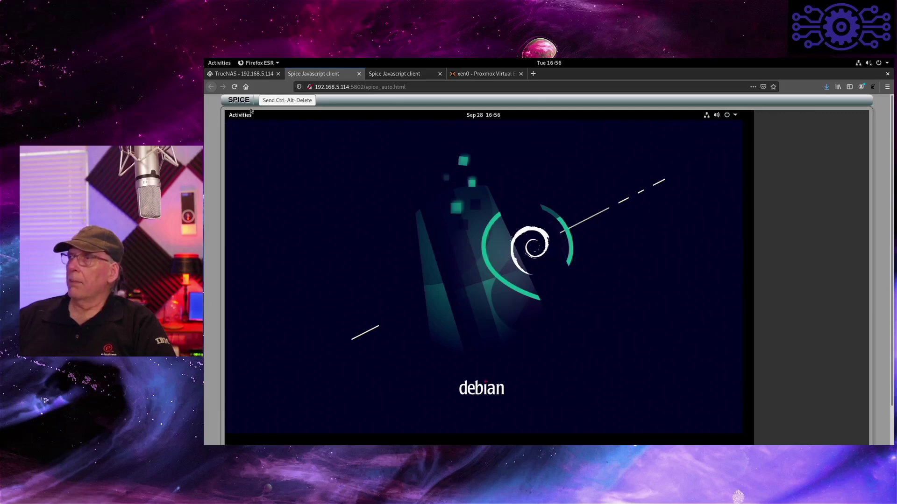
# - Close the SPICE console and power off the debian VM in TrueNAS
pyautogui.click(735, 114)
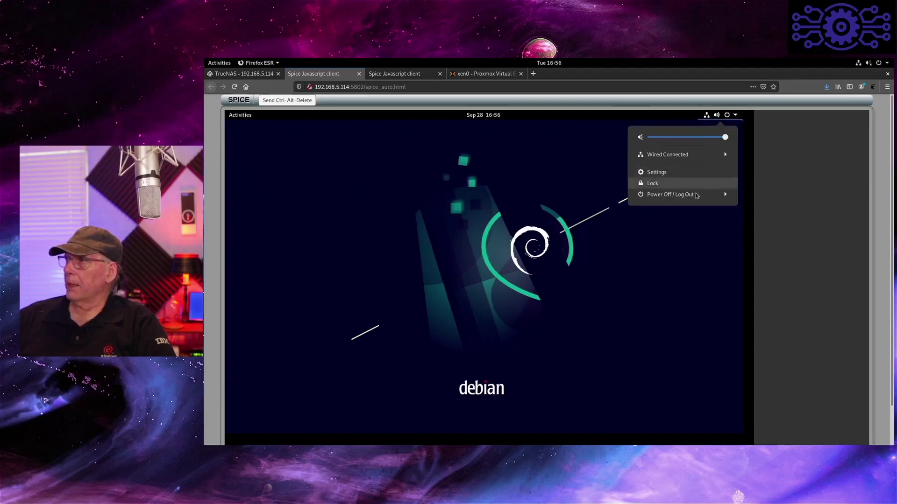
pyautogui.hotkey('ctrl', 'w')
pyautogui.click(377, 299)
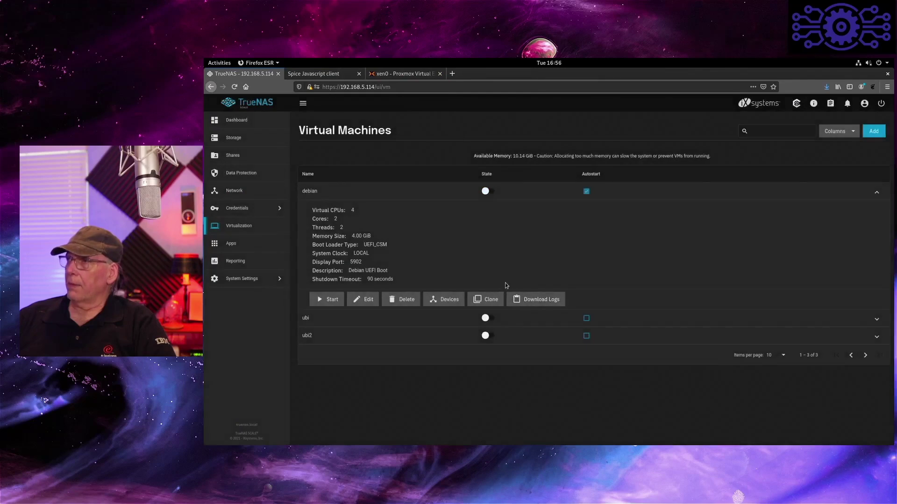
# - Expand the ubi VM and review its attached devices
pyautogui.click(334, 321)
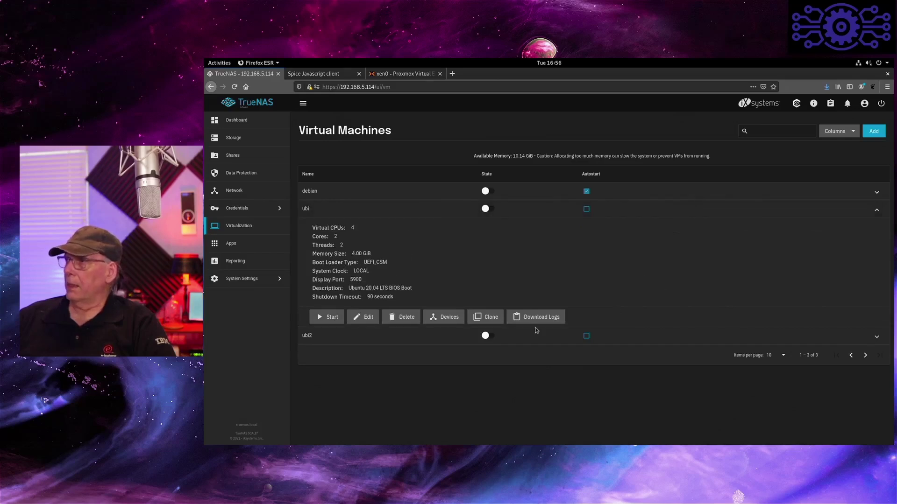
pyautogui.click(440, 315)
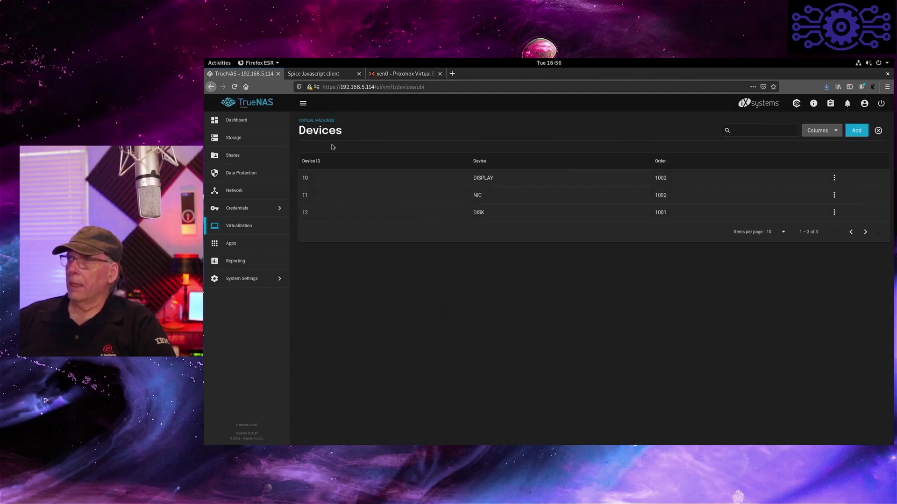
pyautogui.click(325, 123)
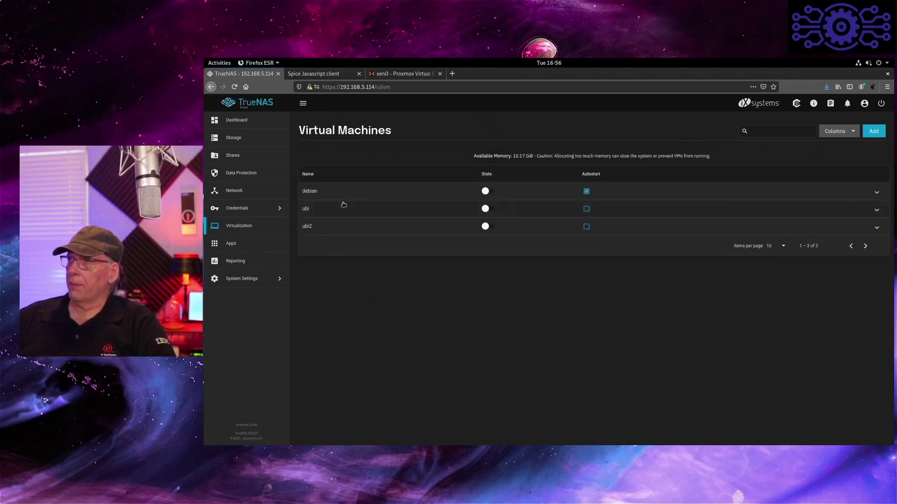
# - Start the ubi VM and open its graphical console
pyautogui.click(332, 208)
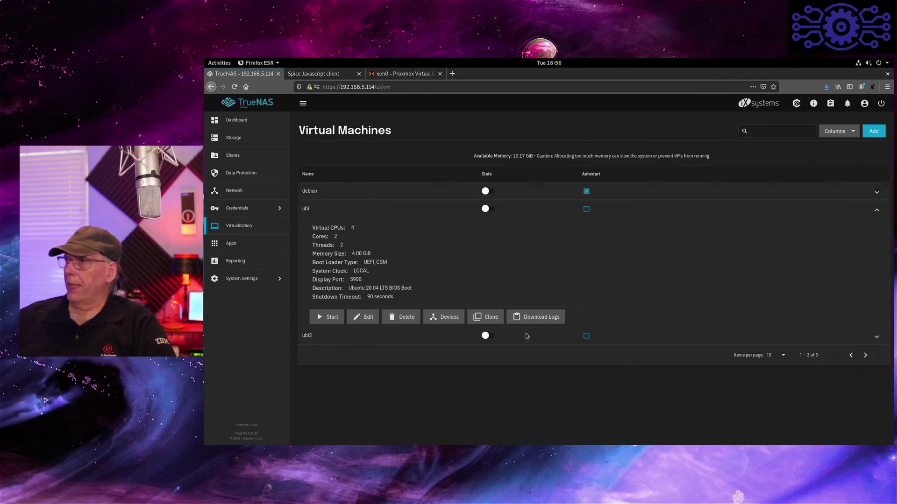
pyautogui.click(327, 317)
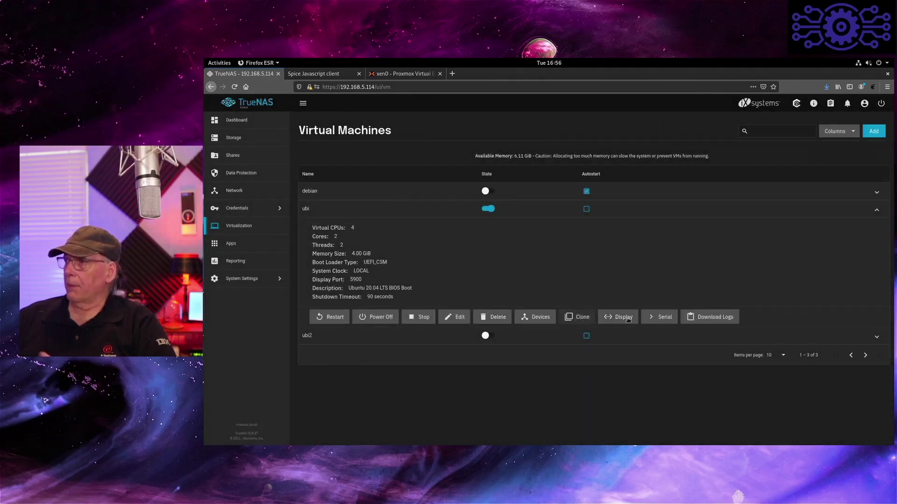
pyautogui.click(620, 317)
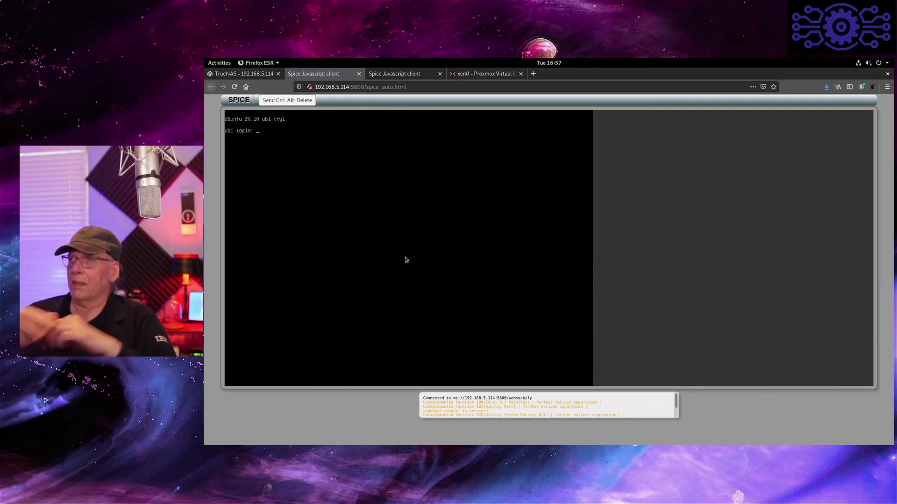
# - Log in to the Ubuntu guest and list the home and root directories with ls
pyautogui.write('re')
pyautogui.press('Return')
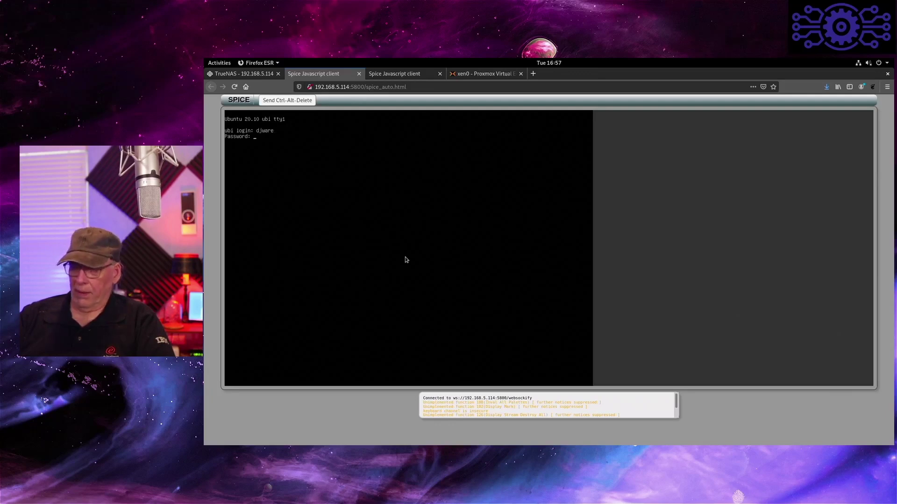
pyautogui.press('Return')
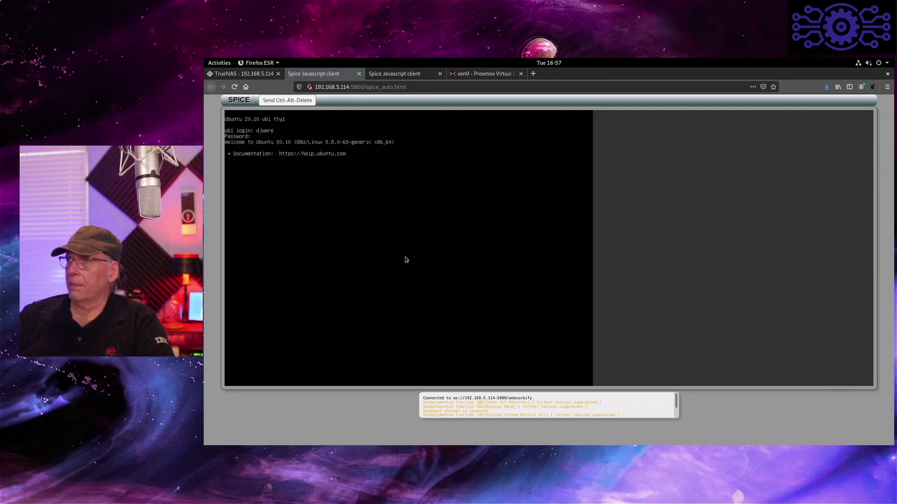
pyautogui.write('ls -l')
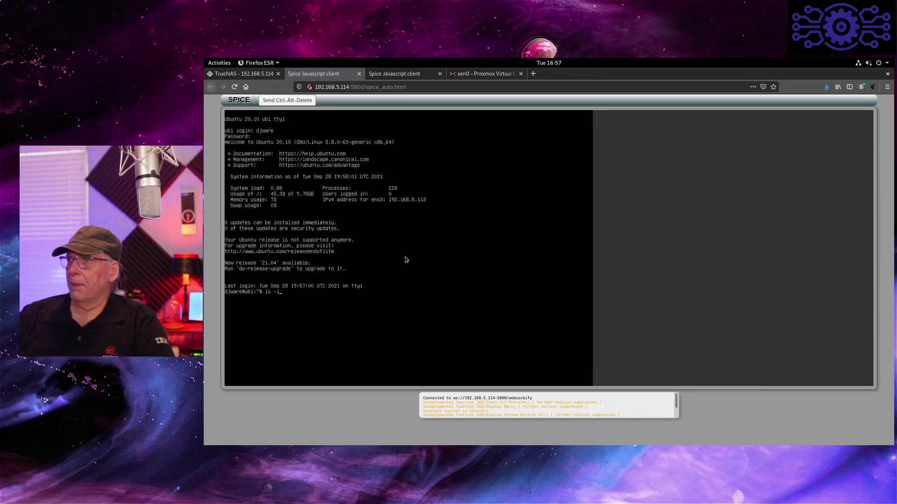
pyautogui.press('Return')
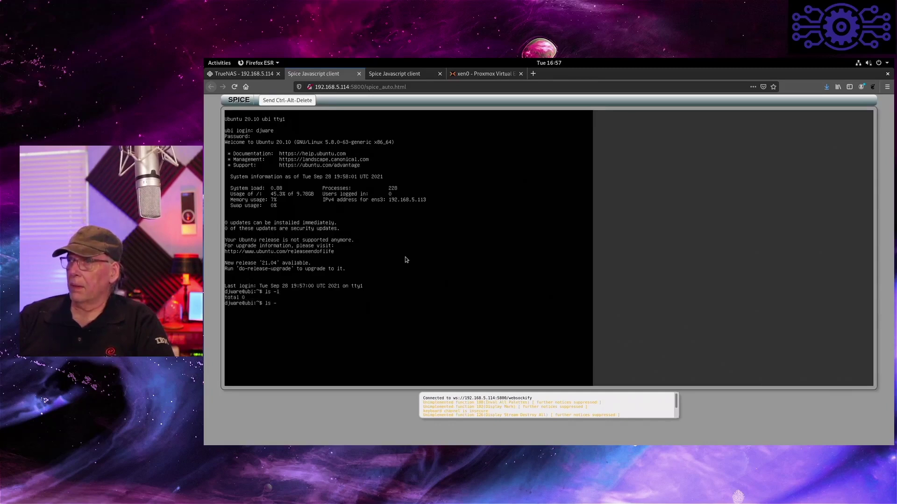
pyautogui.press('Return')
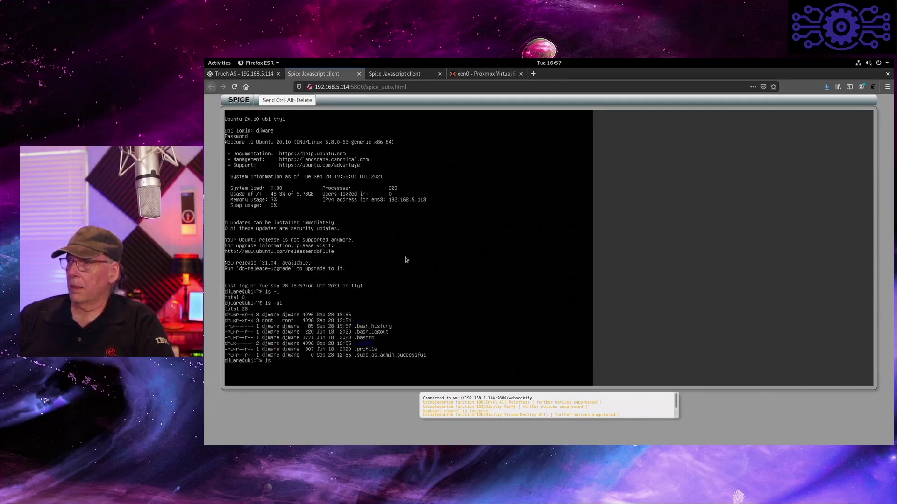
pyautogui.write('ls /')
pyautogui.press('Return')
pyautogui.write('ls -l /')
pyautogui.press('Return')
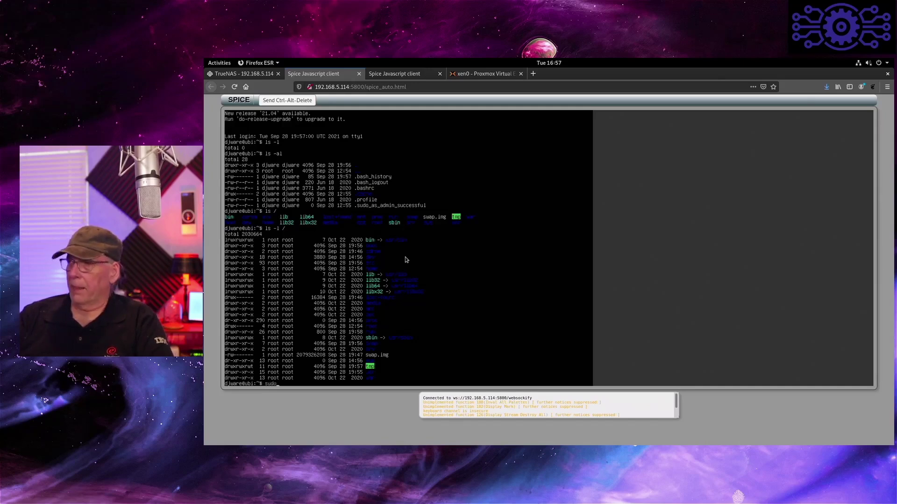
# - Shut the VM down with 'shutdown now' and the sudo password, then return to TrueNAS
pyautogui.write('shu')
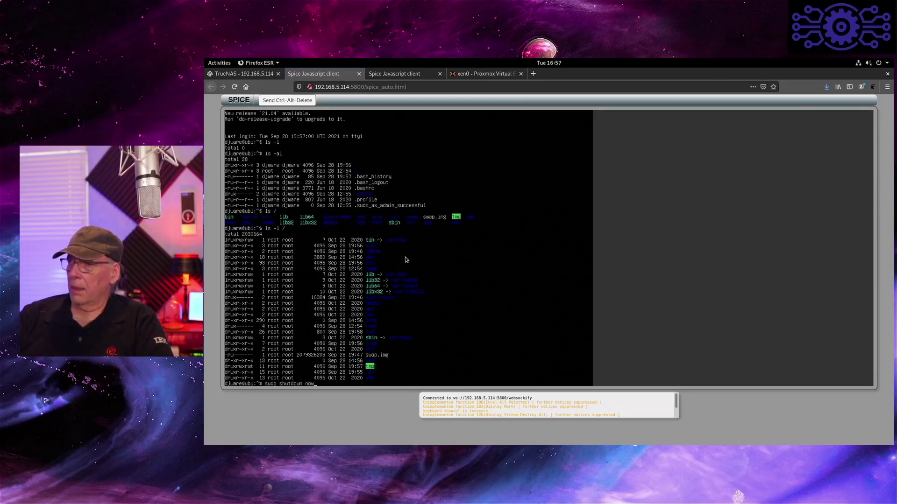
pyautogui.write('tdown now')
pyautogui.press('Return')
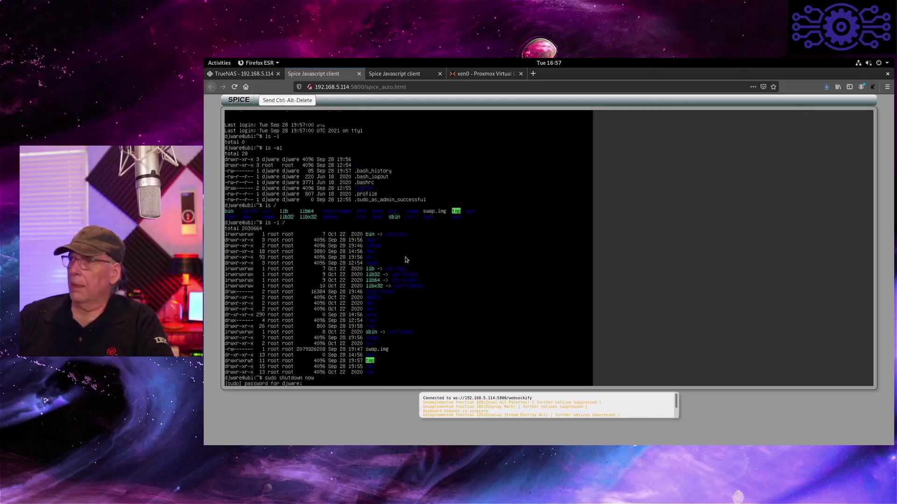
pyautogui.press('Return')
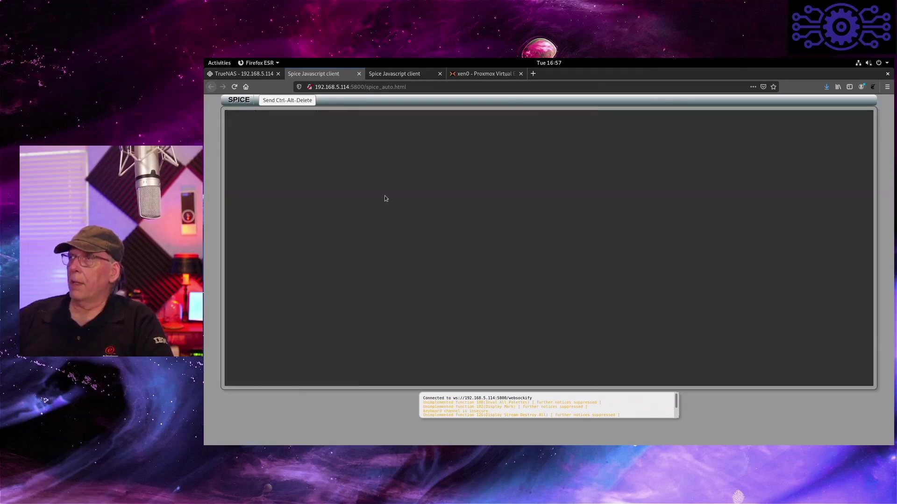
pyautogui.click(273, 74)
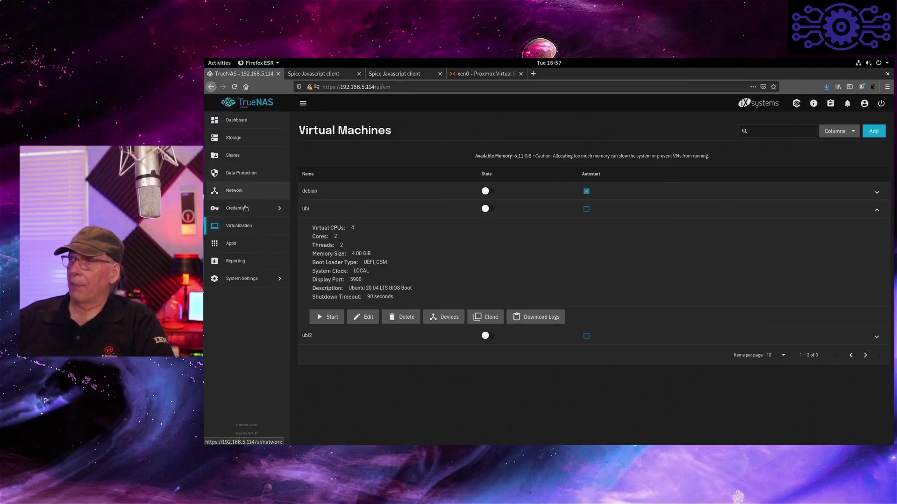
# - Open the Apps catalog from the TrueNAS sidebar
pyautogui.click(236, 242)
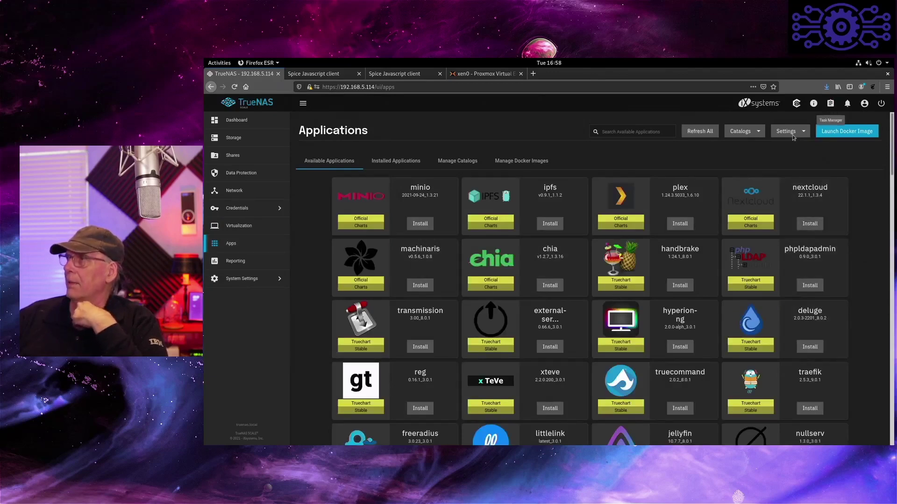
# - Check which app catalogs are enabled, then resync all catalogs with Refresh All
pyautogui.click(743, 133)
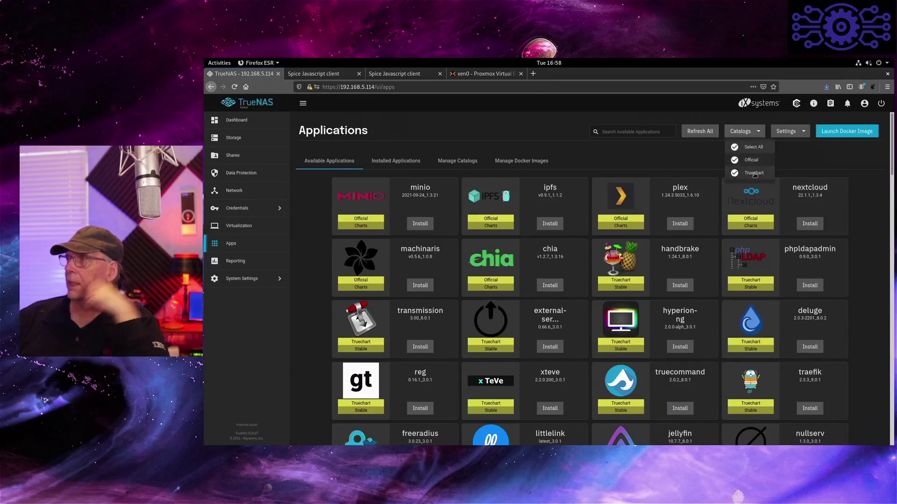
pyautogui.click(845, 174)
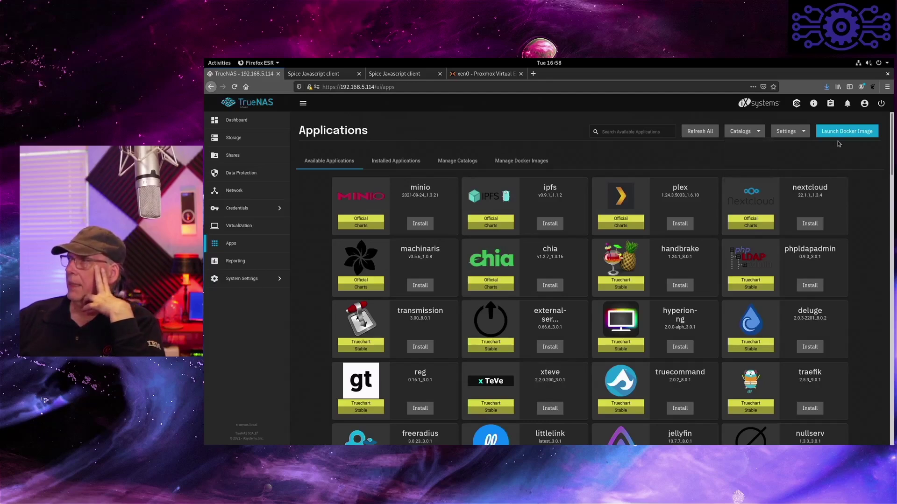
pyautogui.click(832, 108)
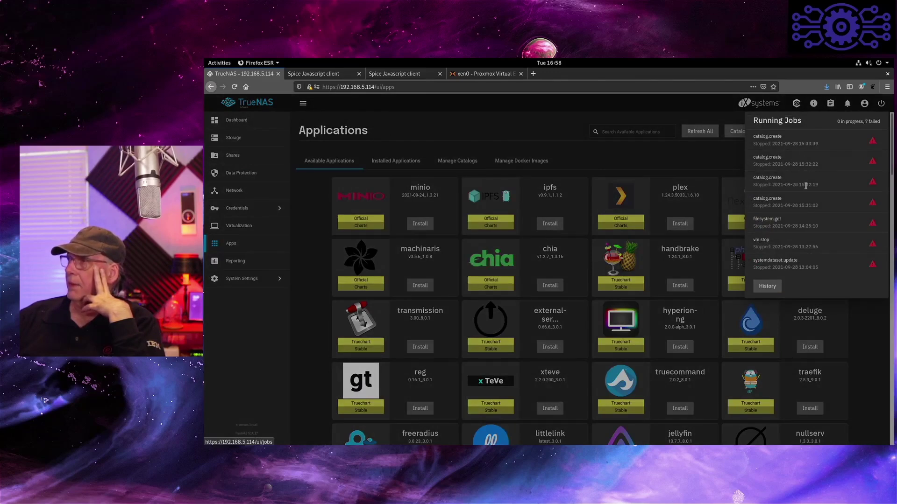
pyautogui.click(695, 131)
pyautogui.click(695, 131)
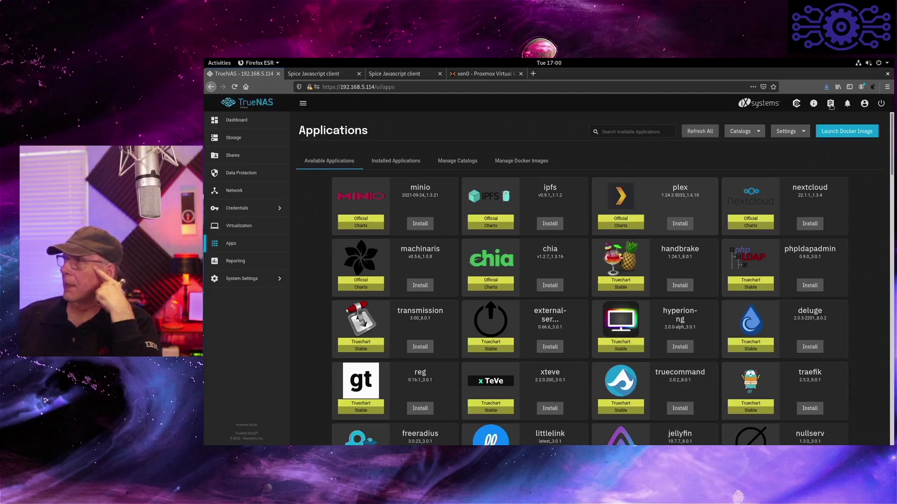
# - Open the Running Jobs list to see the seven failed jobs
pyautogui.click(831, 107)
pyautogui.click(831, 106)
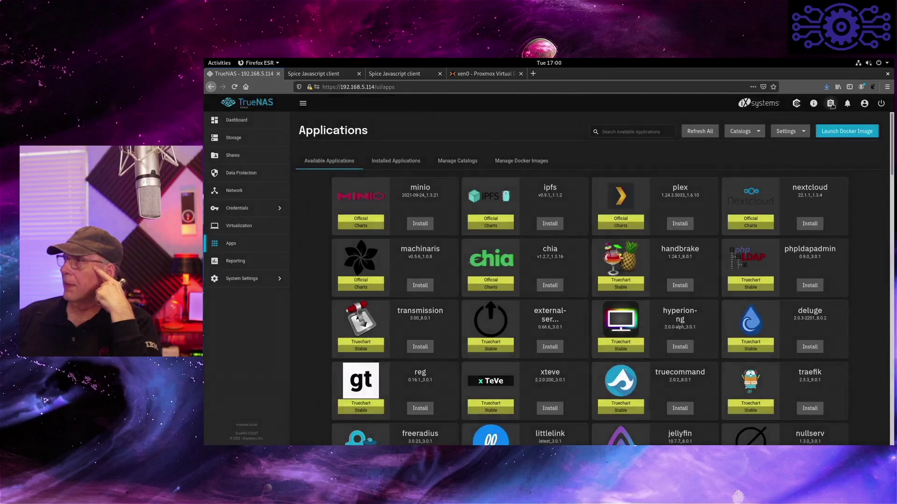
pyautogui.click(831, 107)
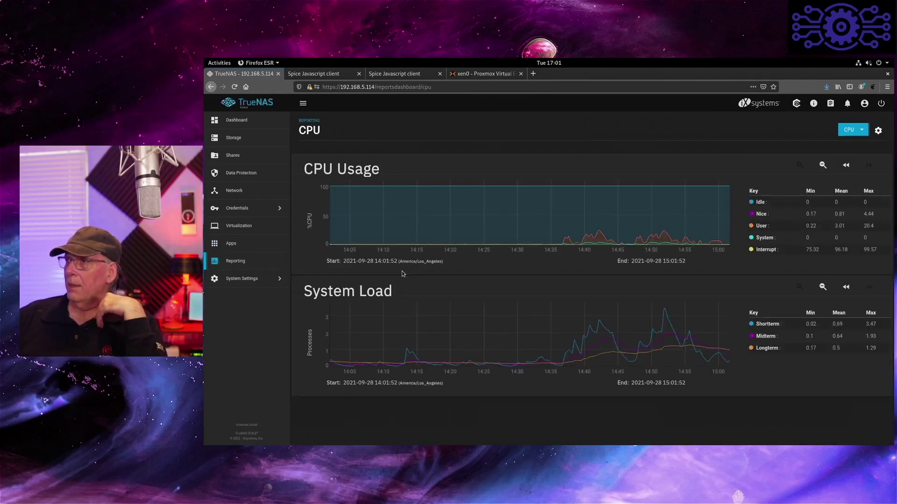
# - View the General system information in System Settings, then open the System Shell
pyautogui.click(238, 280)
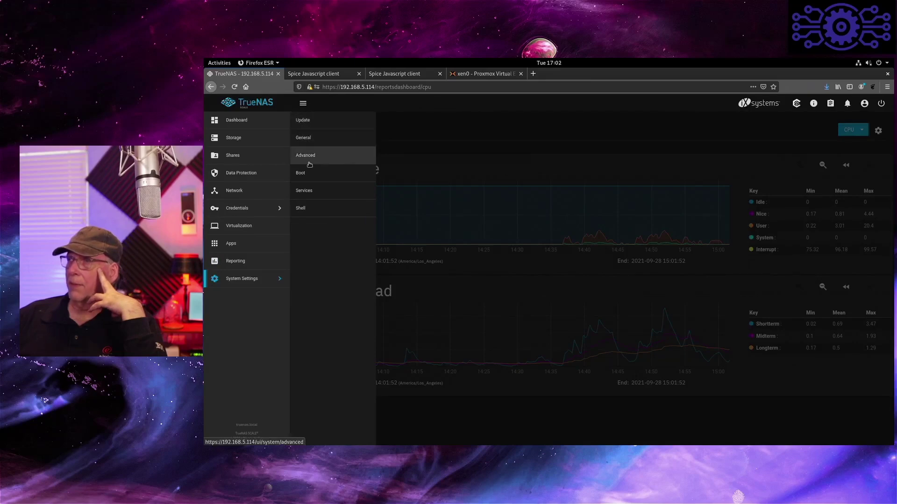
pyautogui.click(305, 142)
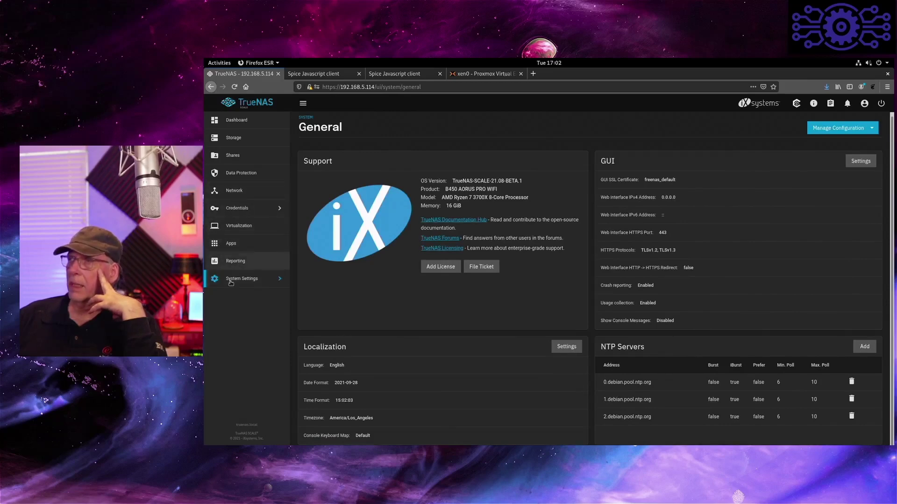
pyautogui.click(246, 280)
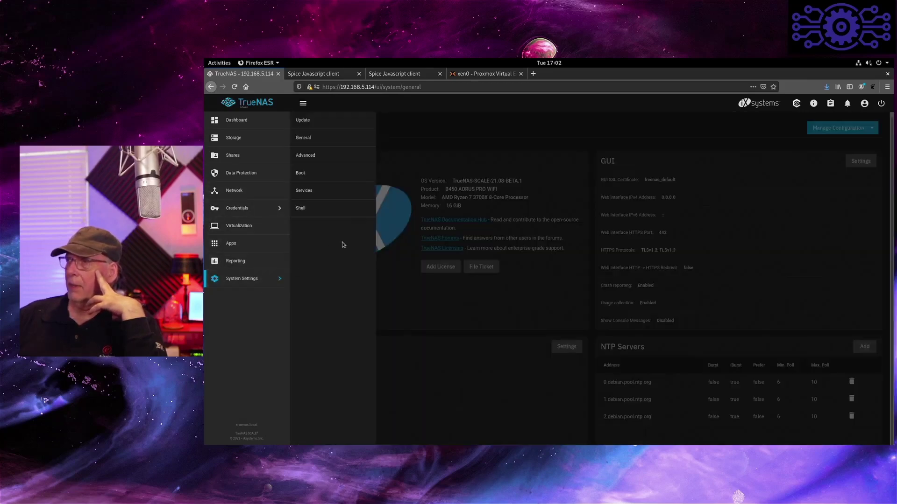
pyautogui.click(304, 207)
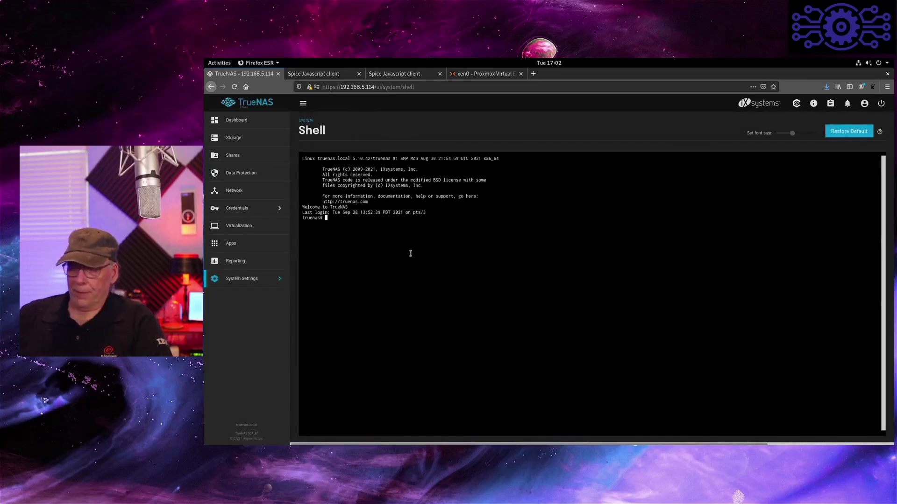
# - In the shell, change into /mnt and list its contents
pyautogui.write('ls')
pyautogui.press('Return')
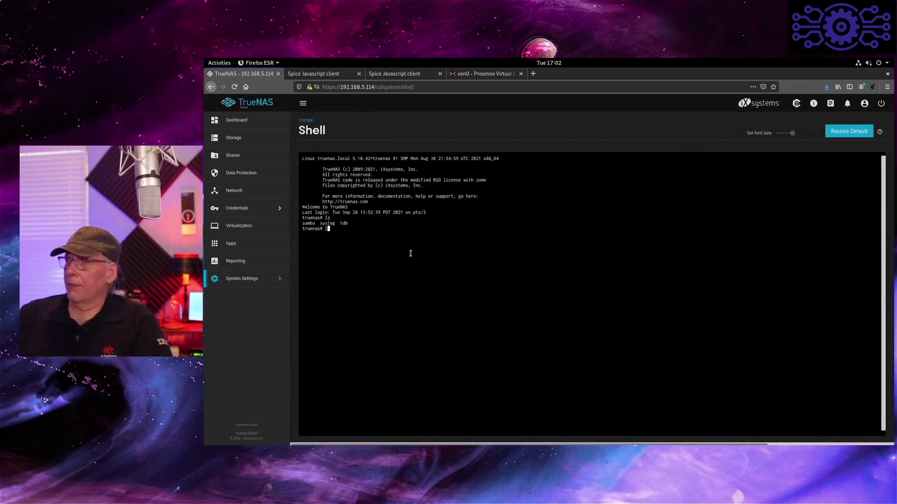
pyautogui.write('mnt')
pyautogui.press('Return')
pyautogui.write('ls')
pyautogui.press('Return')
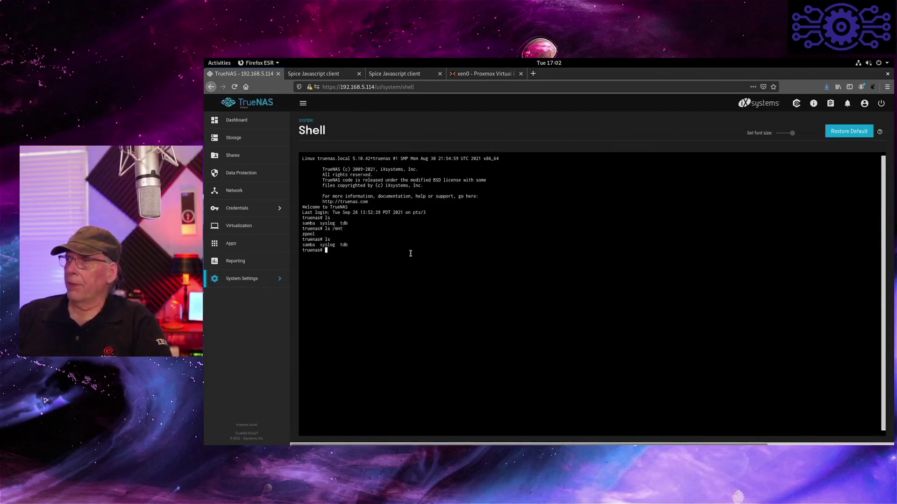
pyautogui.write('cd /,mt')
pyautogui.press('Return')
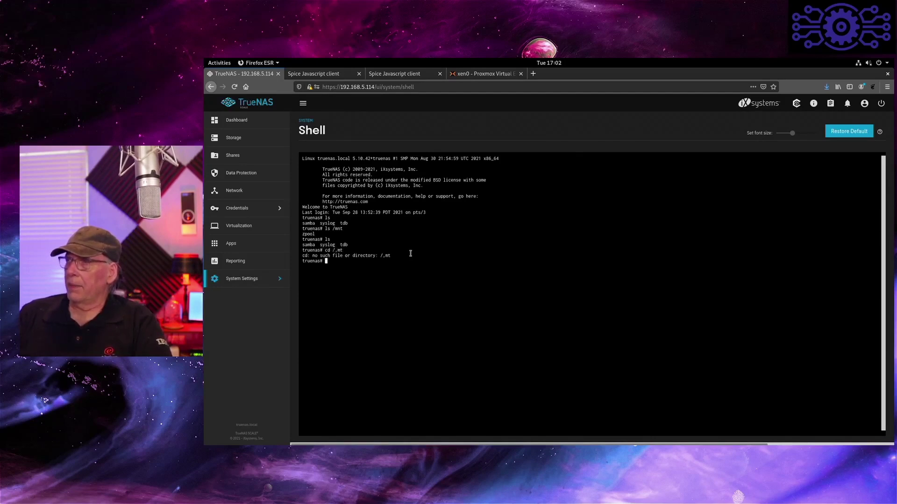
pyautogui.write('cd /mnt')
pyautogui.press('Return')
pyautogui.write('ls')
pyautogui.press('Return')
# - Run zpool list and zfs list to show boot-pool, zpool and all datasets
pyautogui.write('ls l')
pyautogui.press('Return')
pyautogui.write('zpool list')
pyautogui.press('Return')
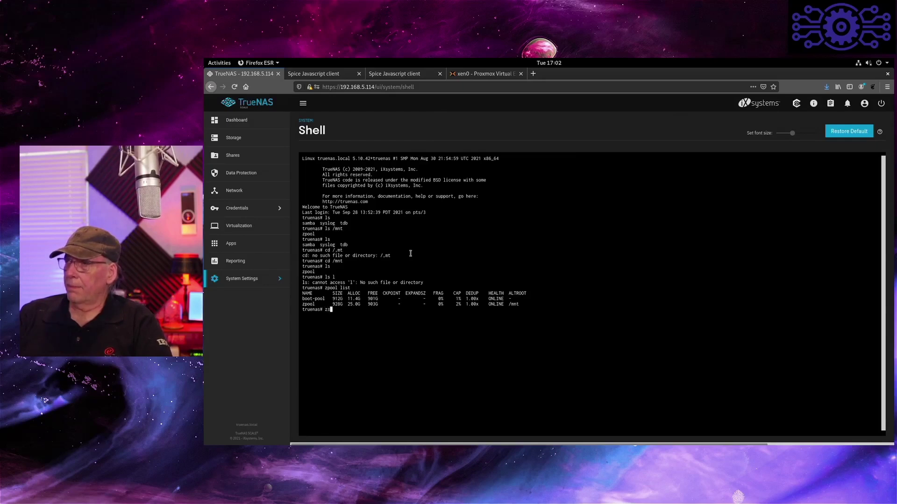
pyautogui.write('zfs list')
pyautogui.press('Return')
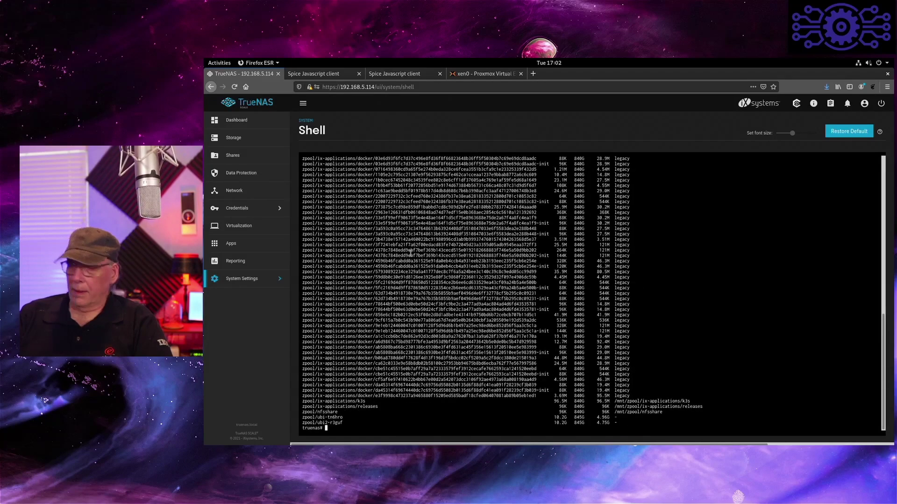
# - Run zpool status to confirm both pools are ONLINE, enlarging the terminal font
pyautogui.write('zpool status')
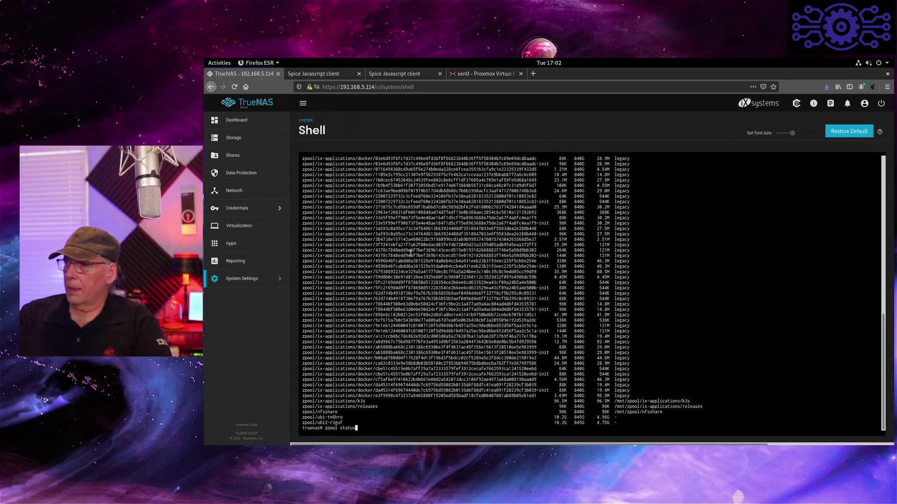
pyautogui.press('Return')
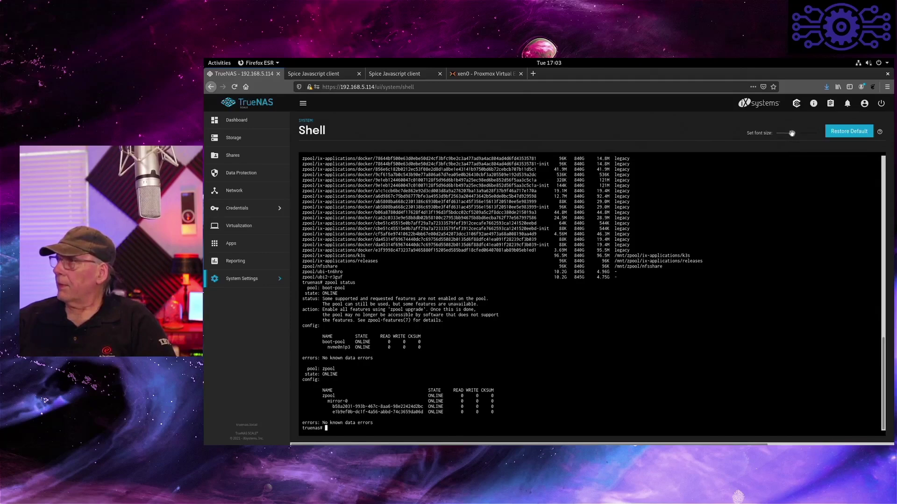
pyautogui.moveTo(786, 134); pyautogui.dragTo(819, 133)
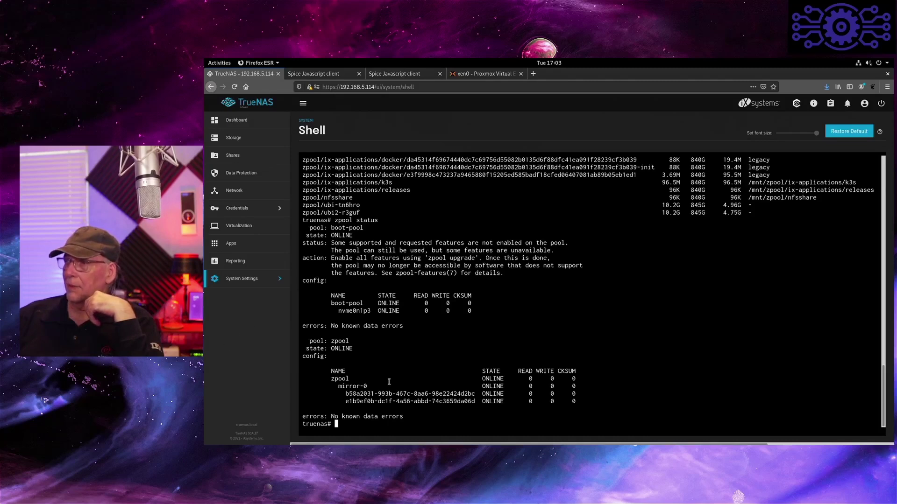
# - Exit the shell session and return to the Dashboard
pyautogui.write('exit')
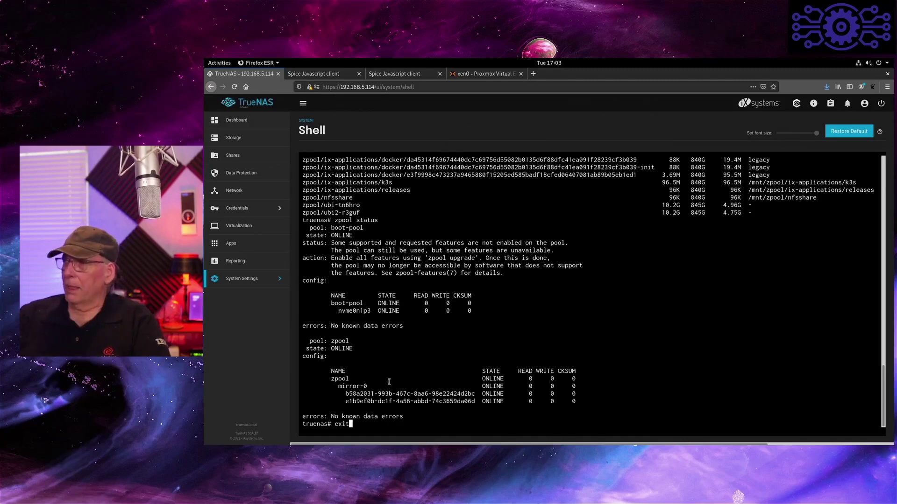
pyautogui.press('Return')
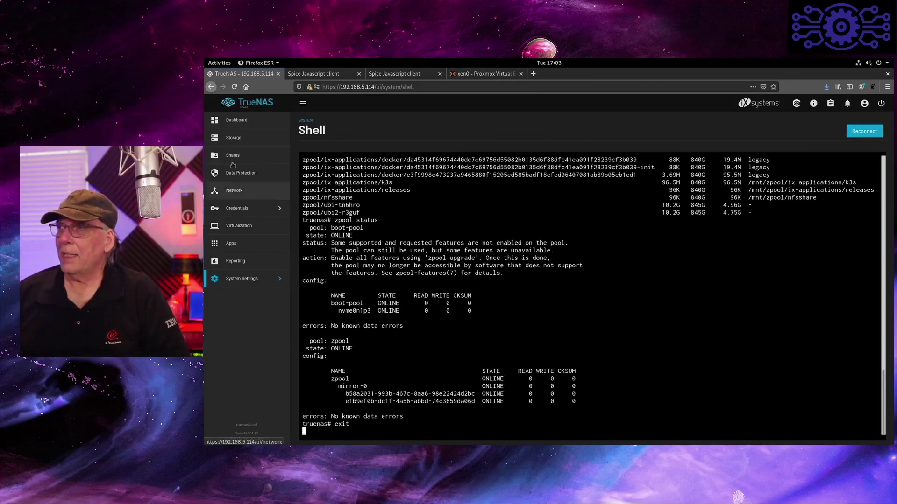
pyautogui.click(250, 125)
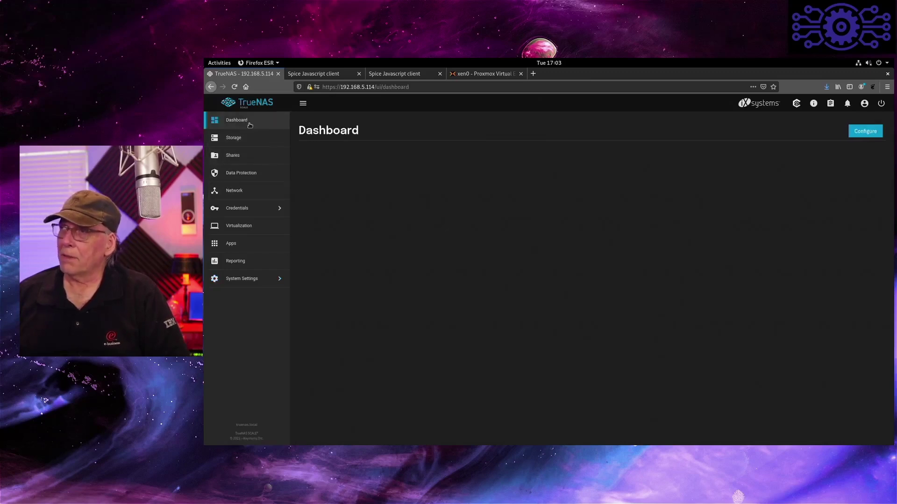